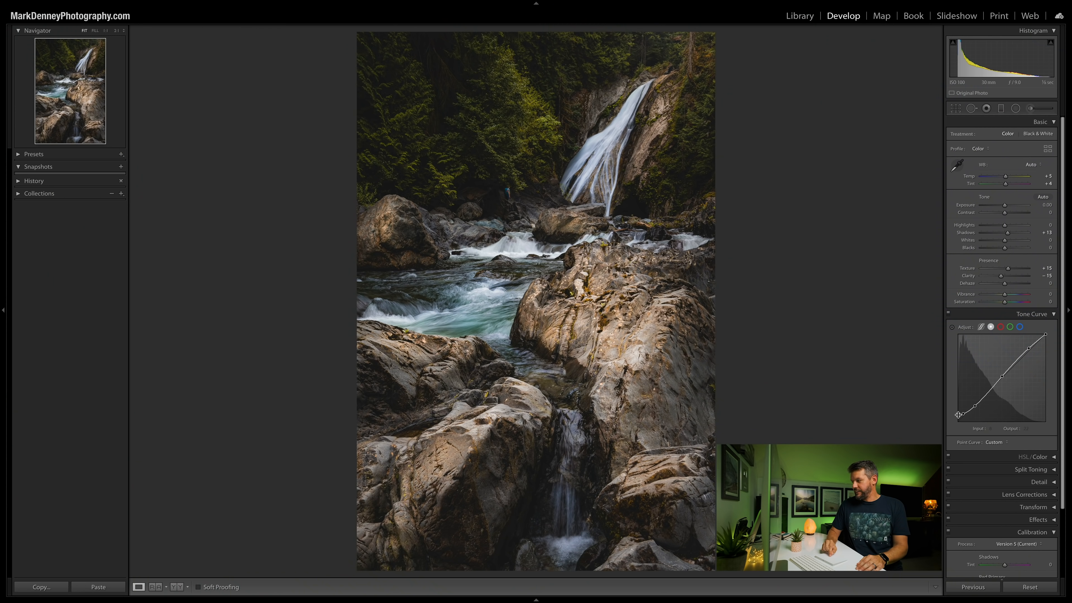
# Set the tone curve's black point to output 21 and compare the waterfall photo with and without the curve.
pyautogui.moveTo(959, 414); pyautogui.dragTo(956, 419)
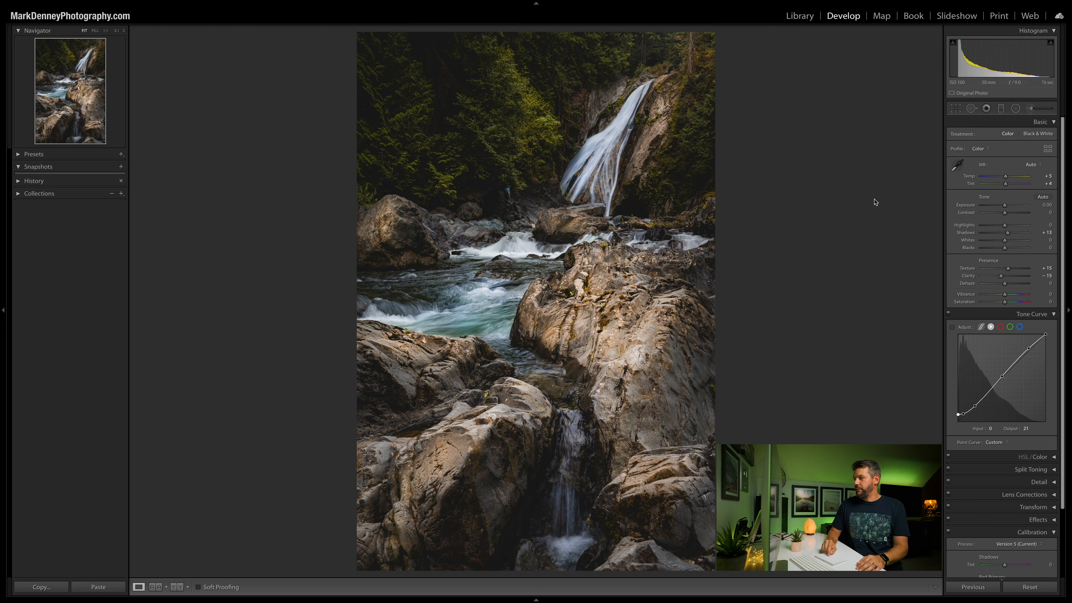
pyautogui.click(949, 314)
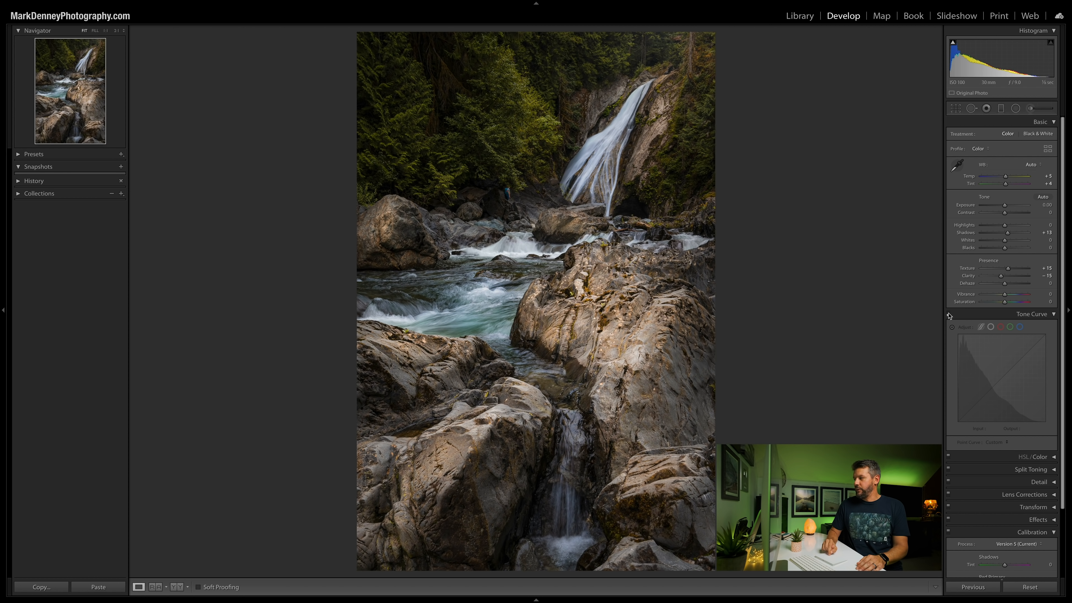
pyautogui.click(948, 314)
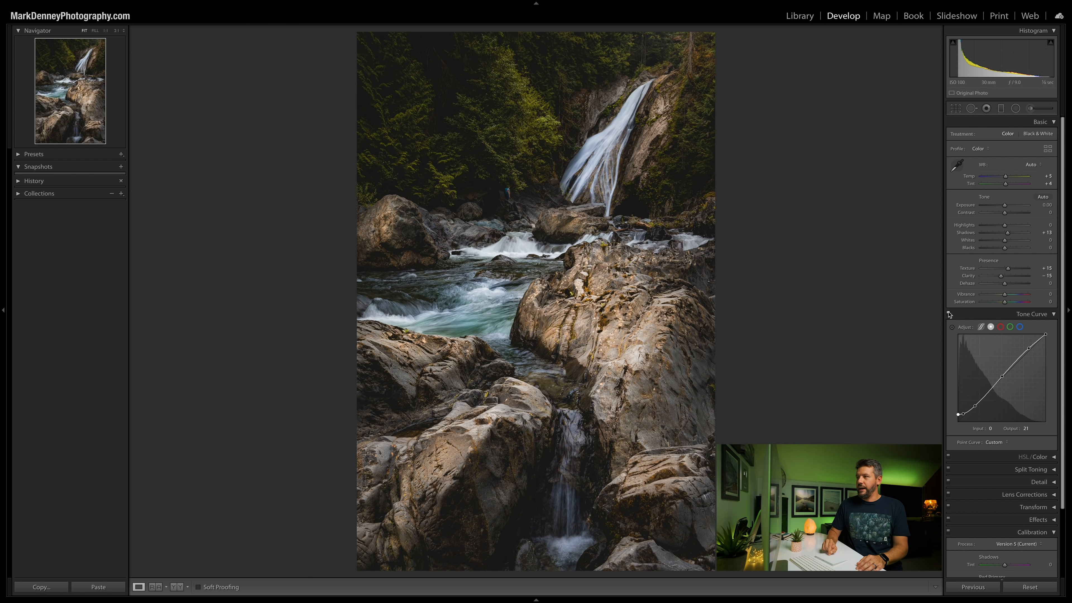
pyautogui.click(948, 314)
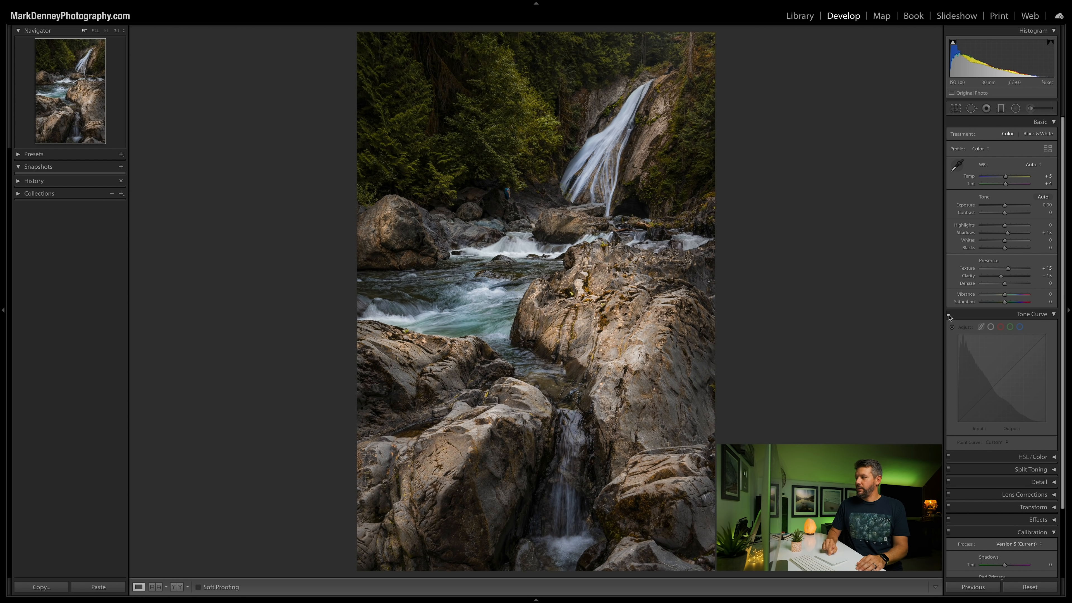
pyautogui.click(1051, 314)
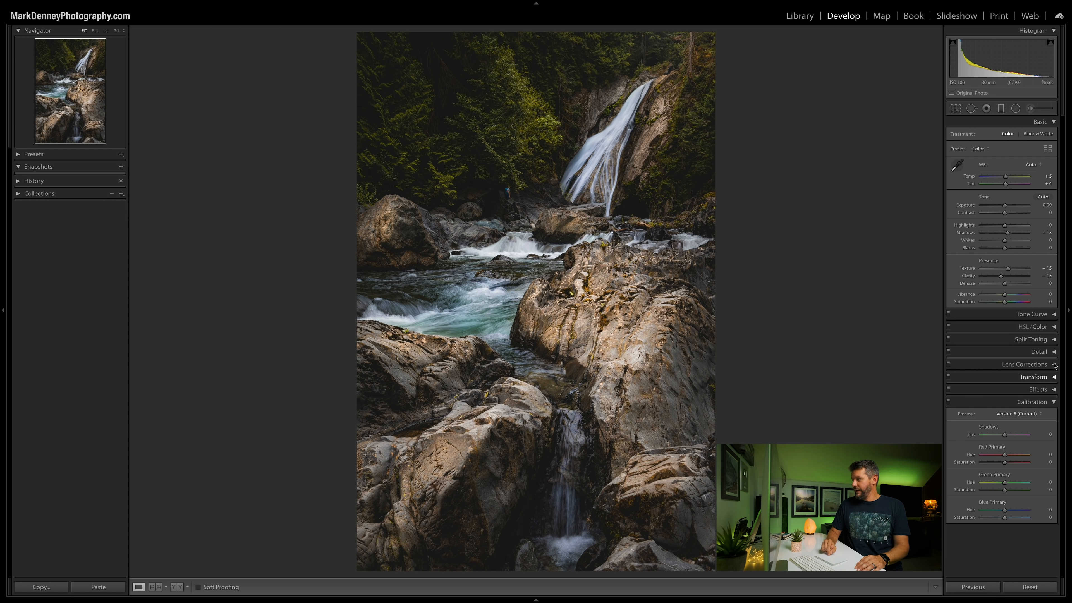
# Raise the green luminance to +78 and compare the waterfall photo with and without the HSL/Color adjustments.
pyautogui.click(1055, 327)
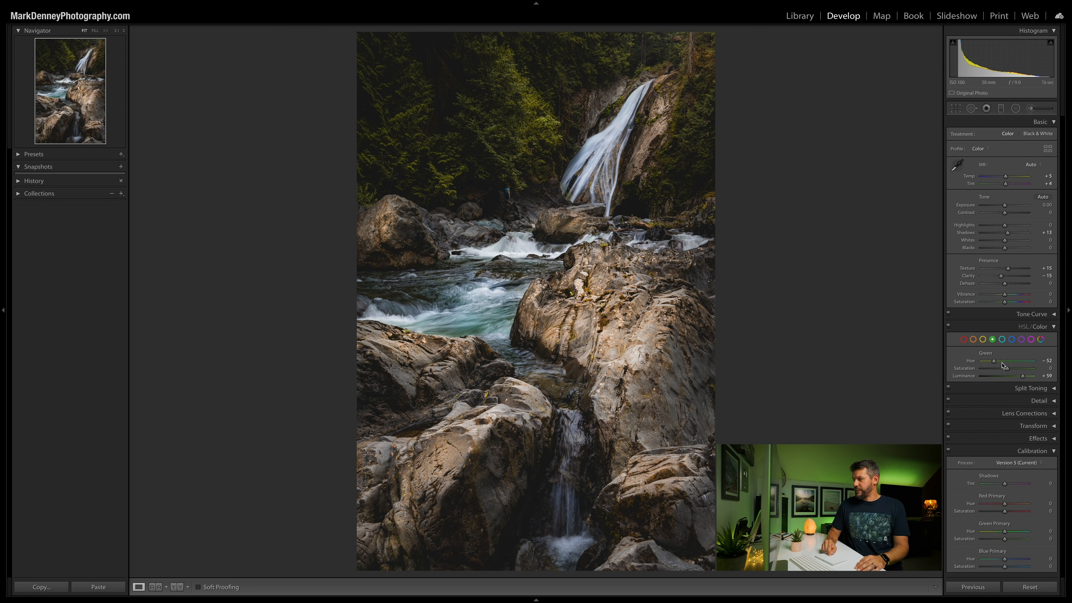
pyautogui.click(948, 327)
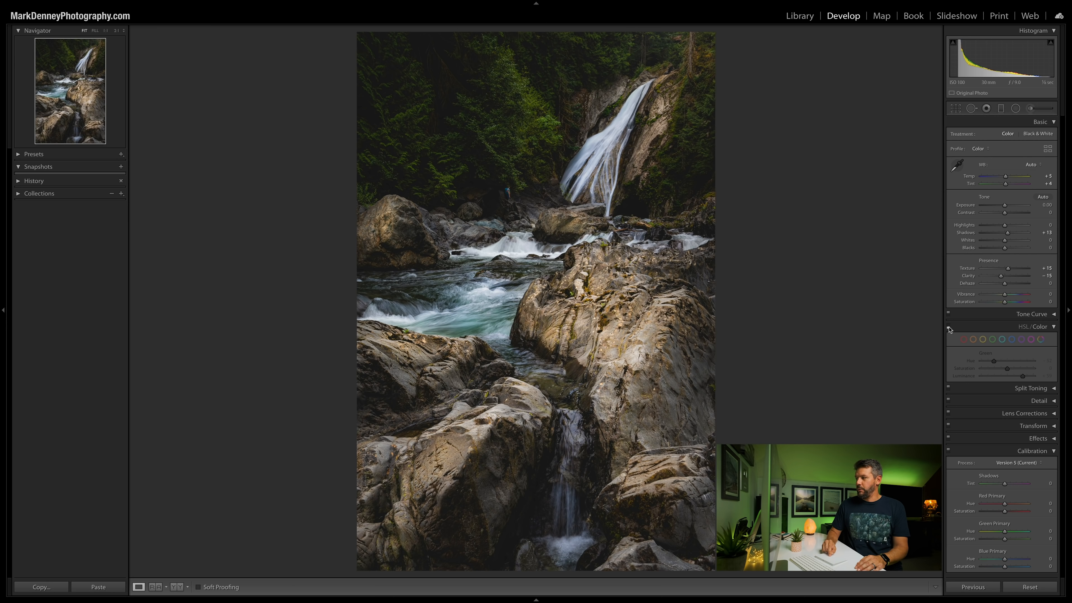
pyautogui.click(948, 327)
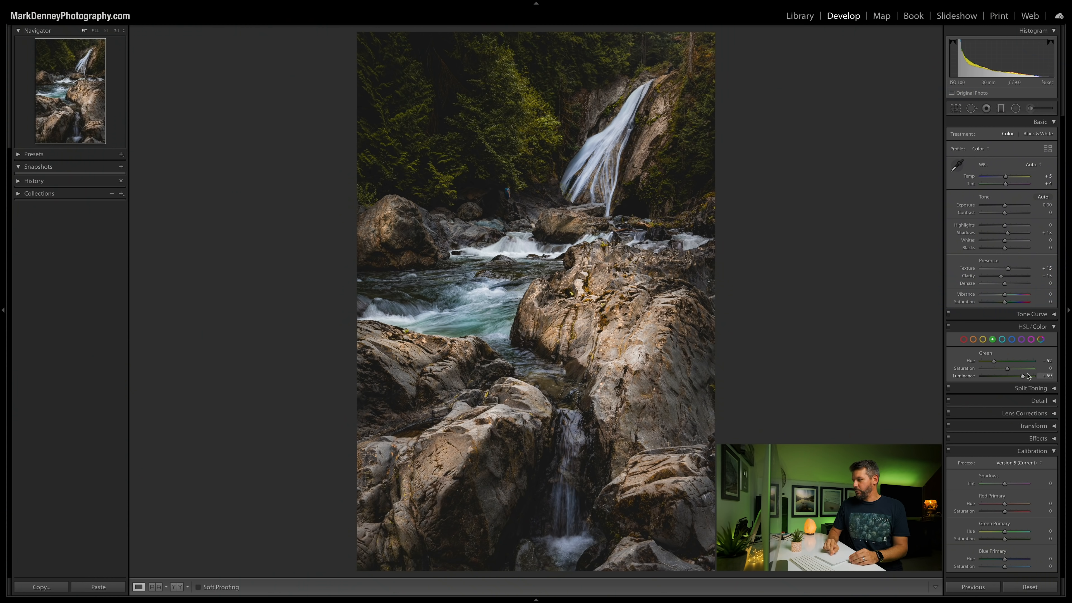
pyautogui.moveTo(1032, 376)
pyautogui.mouseDown()
pyautogui.moveTo(998, 386)
pyautogui.moveTo(1028, 387)
pyautogui.moveTo(1019, 388)
pyautogui.mouseUp()
pyautogui.click(948, 328)
pyautogui.click(949, 328)
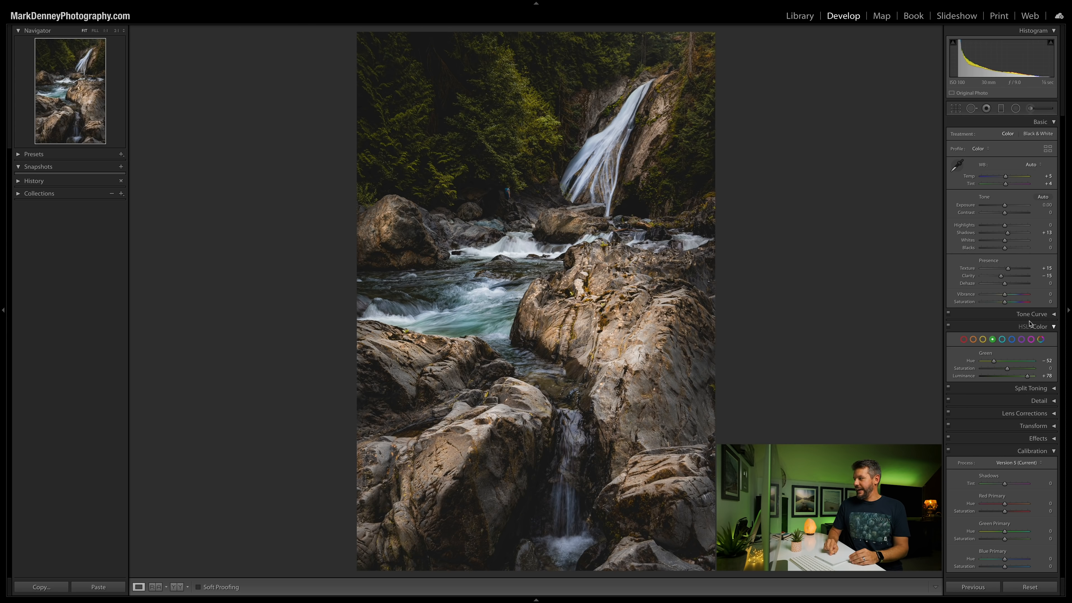
# Close the color adjustments and compare the waterfall photo's before and after versions.
pyautogui.click(1051, 328)
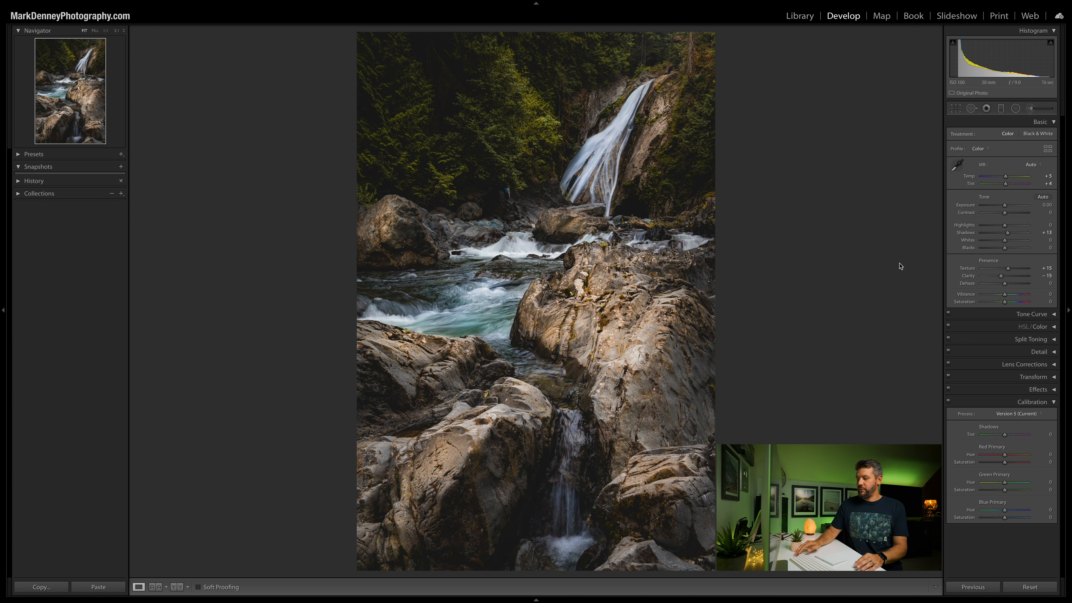
pyautogui.press('\\')
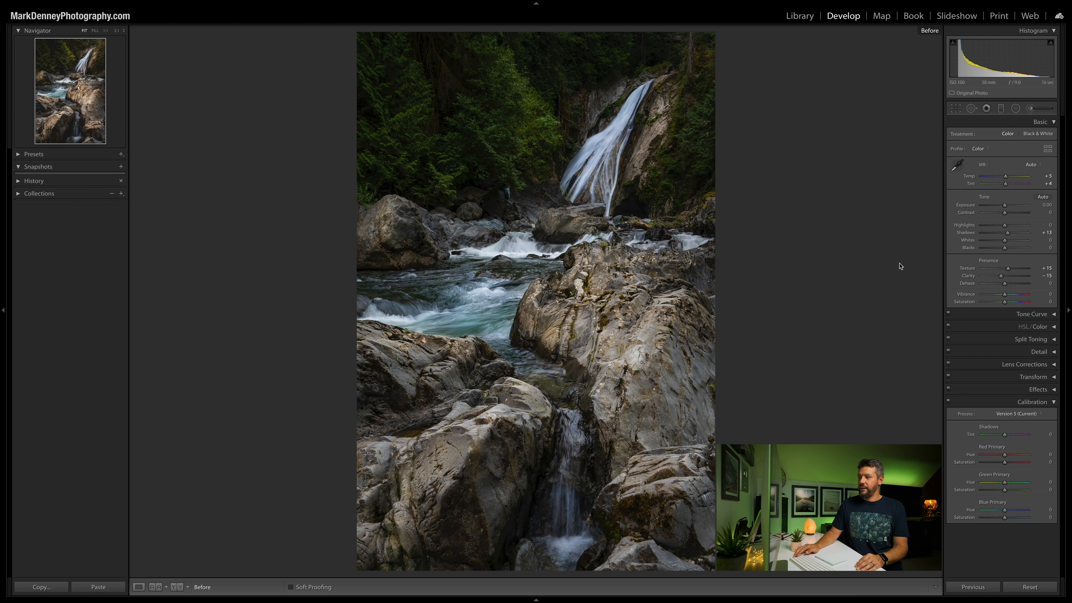
pyautogui.press('\\')
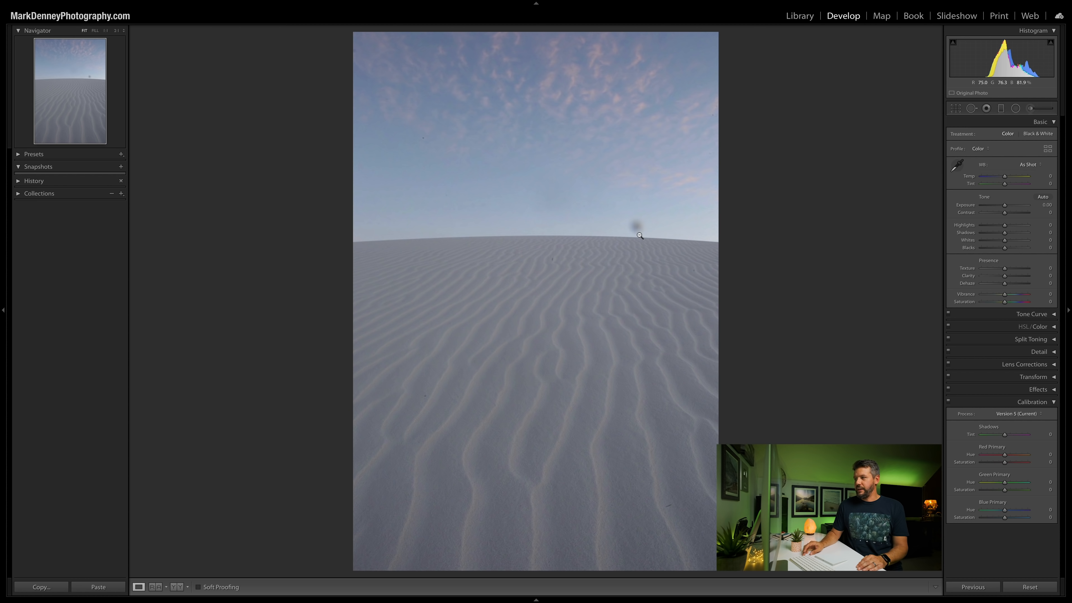
# Go to the warm-toned version of the sand dune photo and increase the clarity of the graduated filter over the foreground.
pyautogui.press('Right')
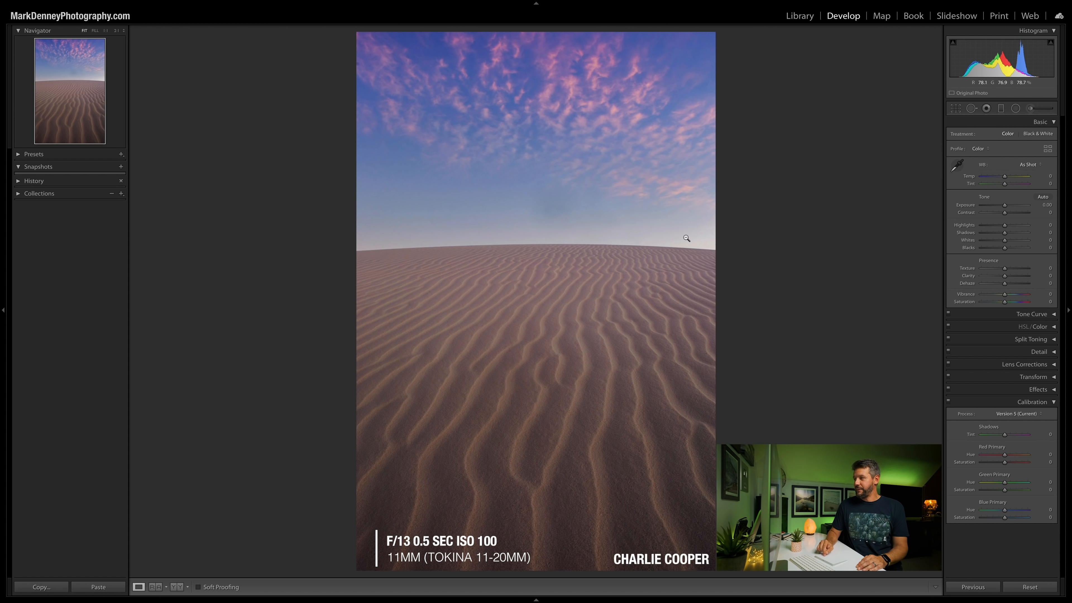
pyautogui.press('Right')
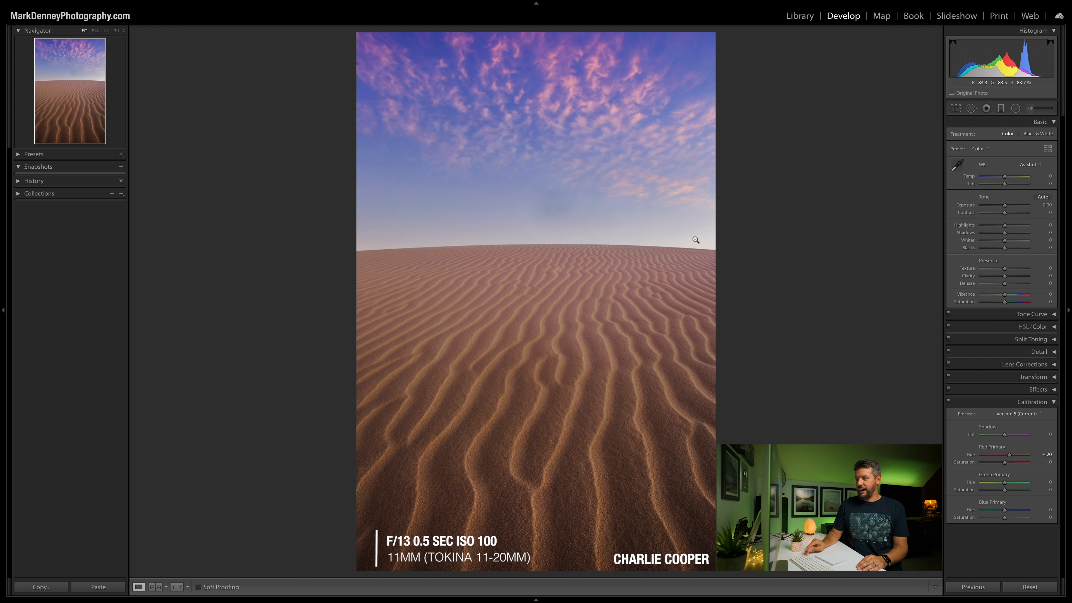
pyautogui.click(1002, 109)
pyautogui.click(522, 412)
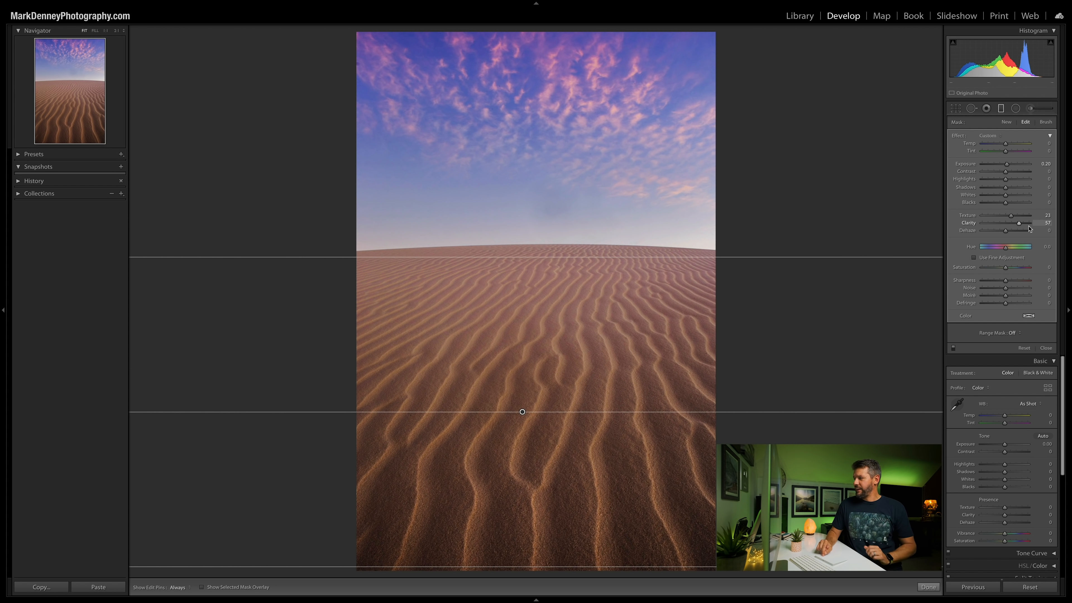
pyautogui.moveTo(1019, 224); pyautogui.dragTo(1050, 229)
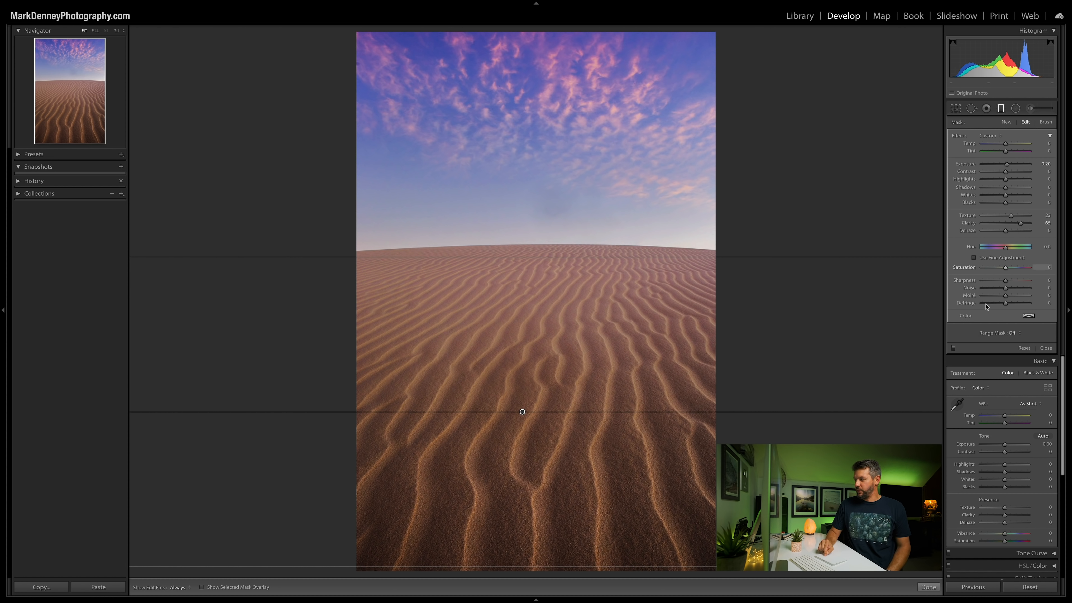
# Compare the dune photo with and without the graduated filter, and leave the filter.
pyautogui.click(954, 348)
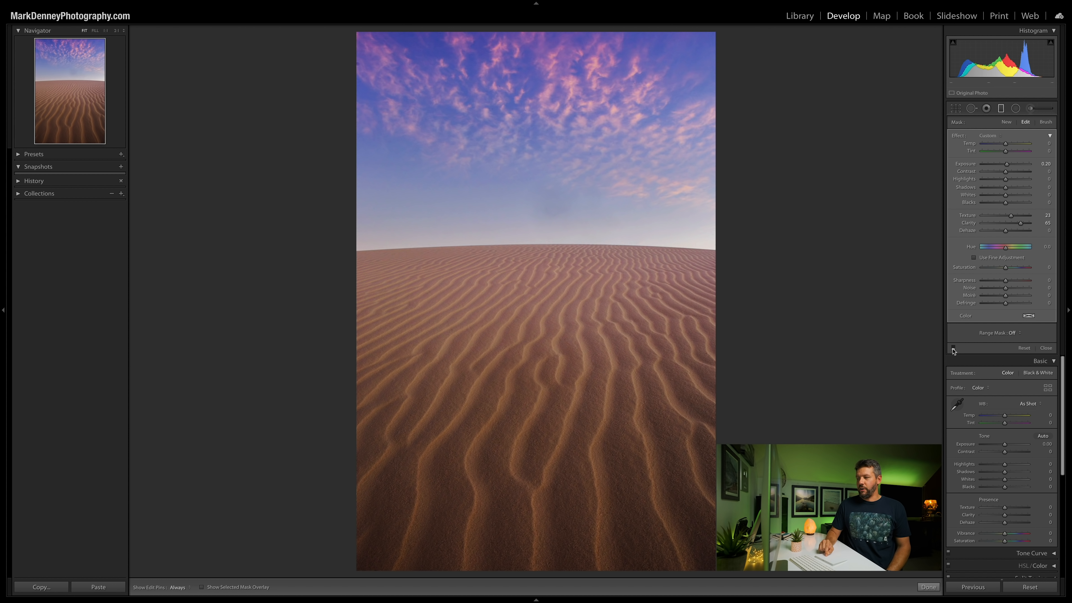
pyautogui.click(953, 348)
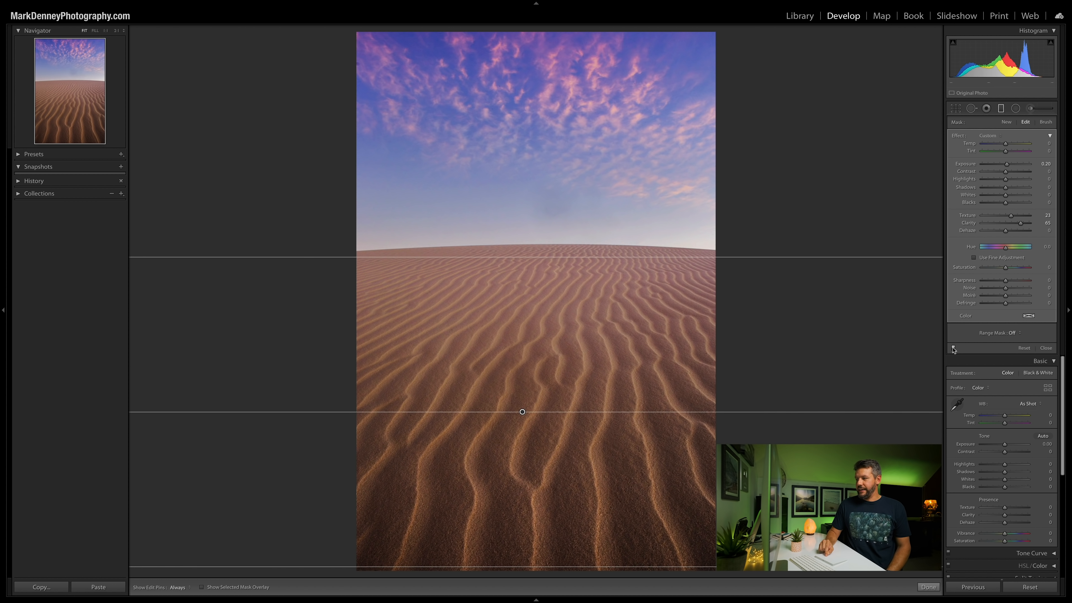
pyautogui.click(954, 348)
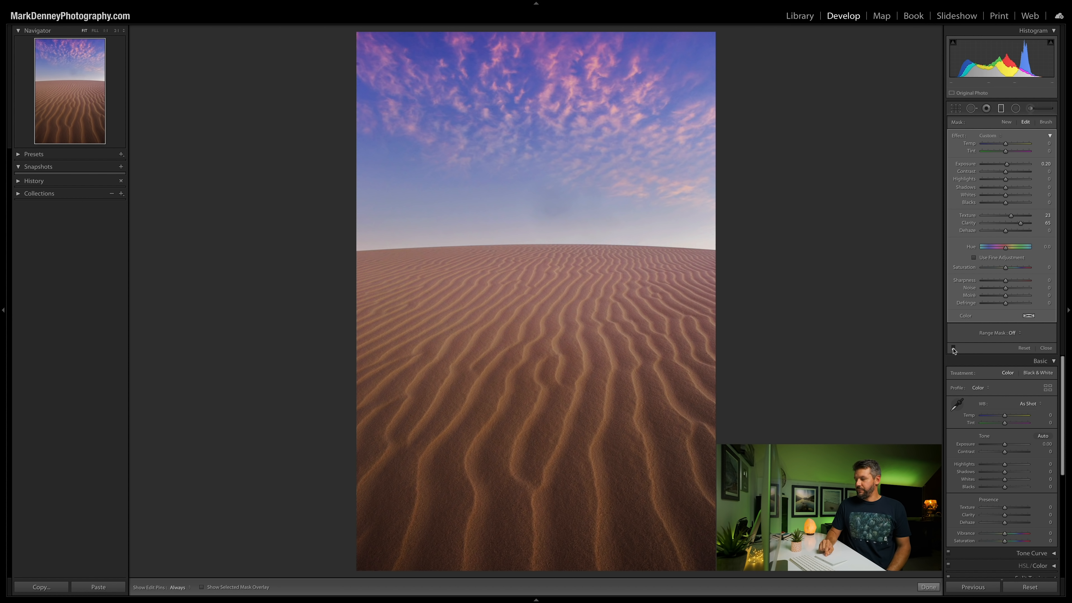
pyautogui.click(954, 349)
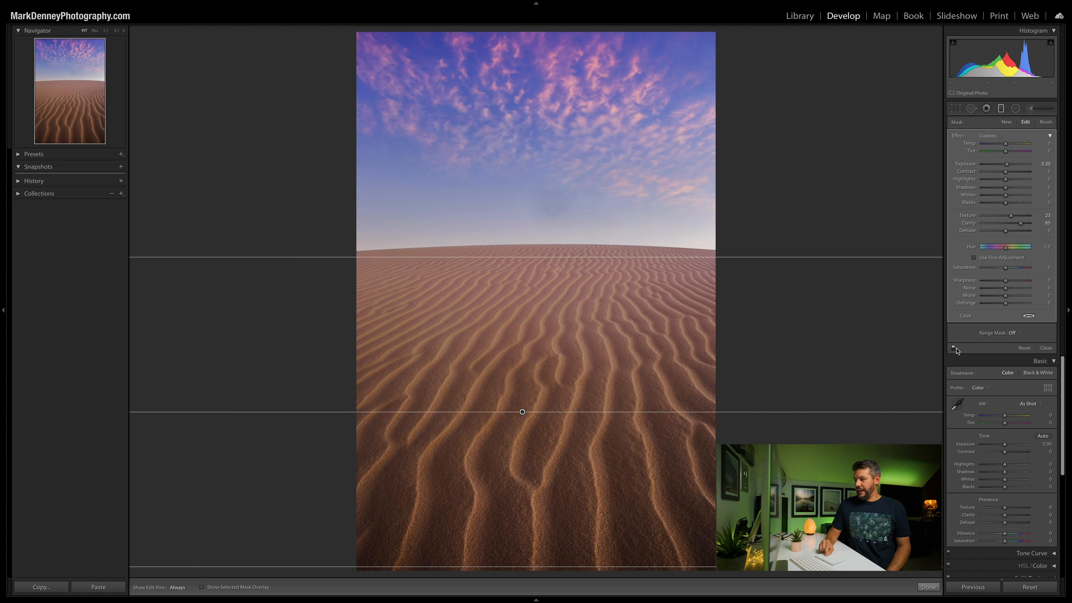
pyautogui.click(1046, 348)
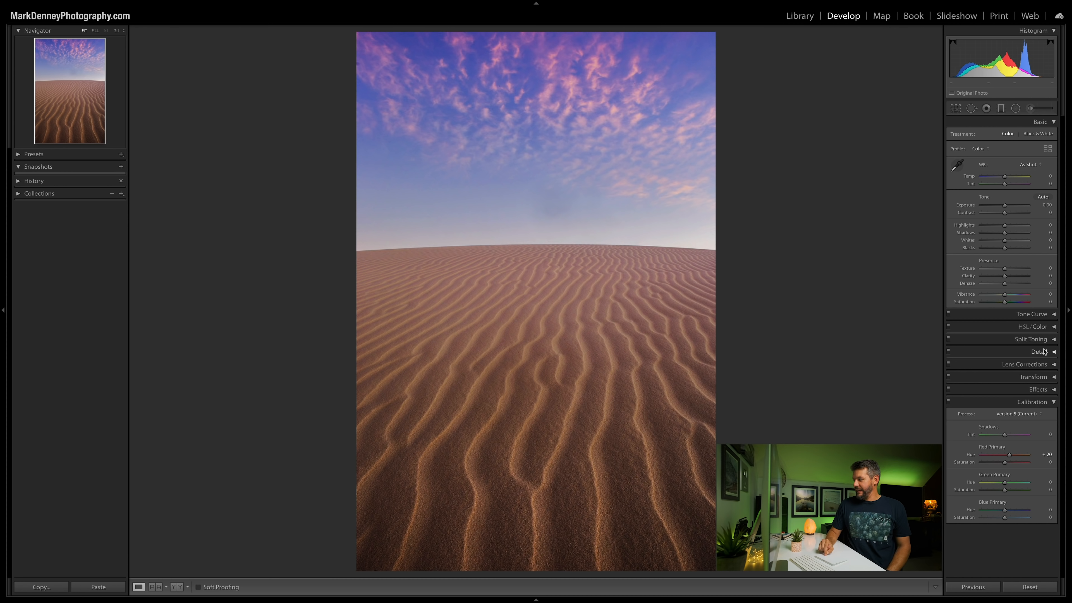
# Examine the split toning color for the dune photo's shadows and compare the image with and without split toning.
pyautogui.click(1047, 340)
pyautogui.click(1031, 393)
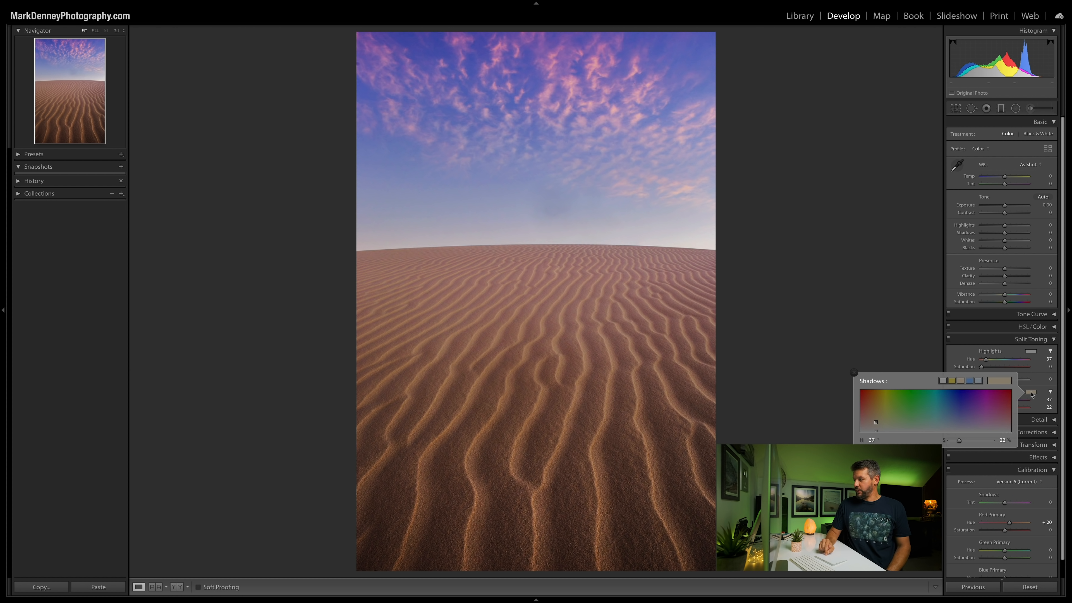
pyautogui.click(855, 373)
pyautogui.click(949, 340)
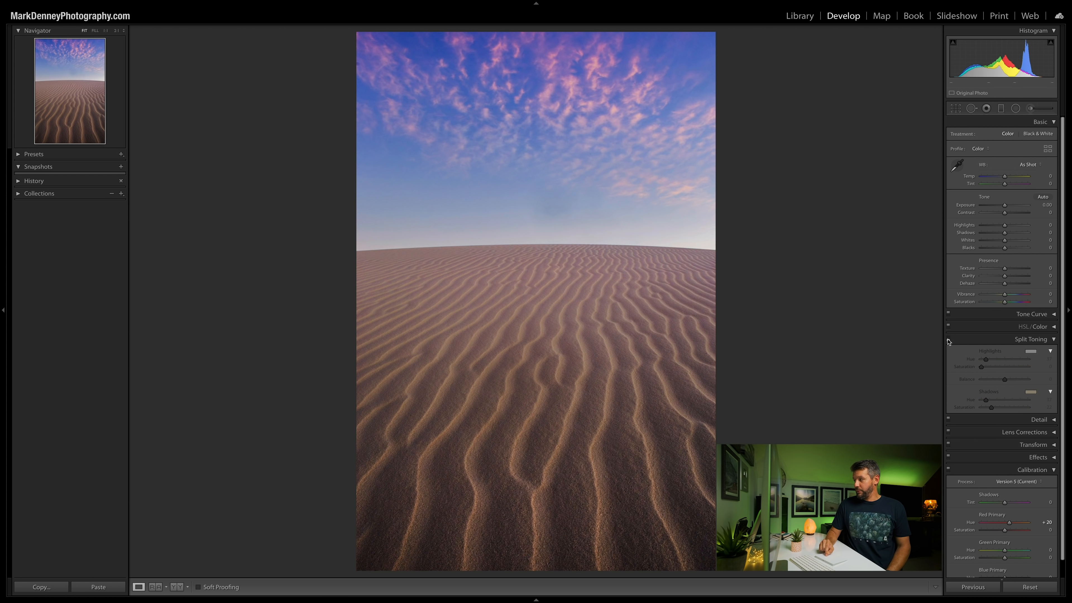
pyautogui.click(949, 340)
pyautogui.click(949, 340)
pyautogui.click(948, 339)
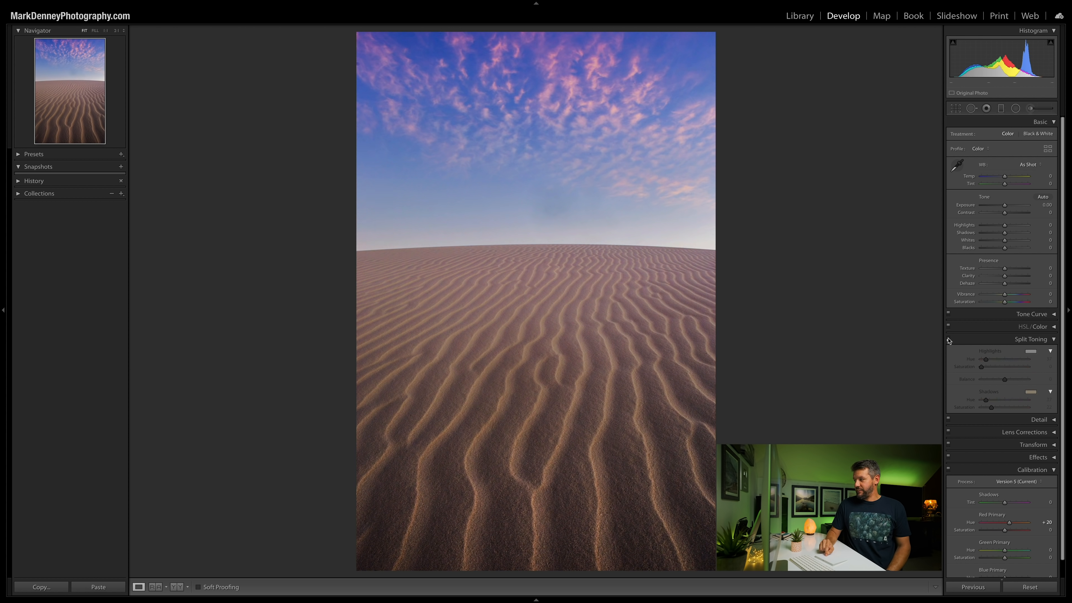
pyautogui.click(1038, 341)
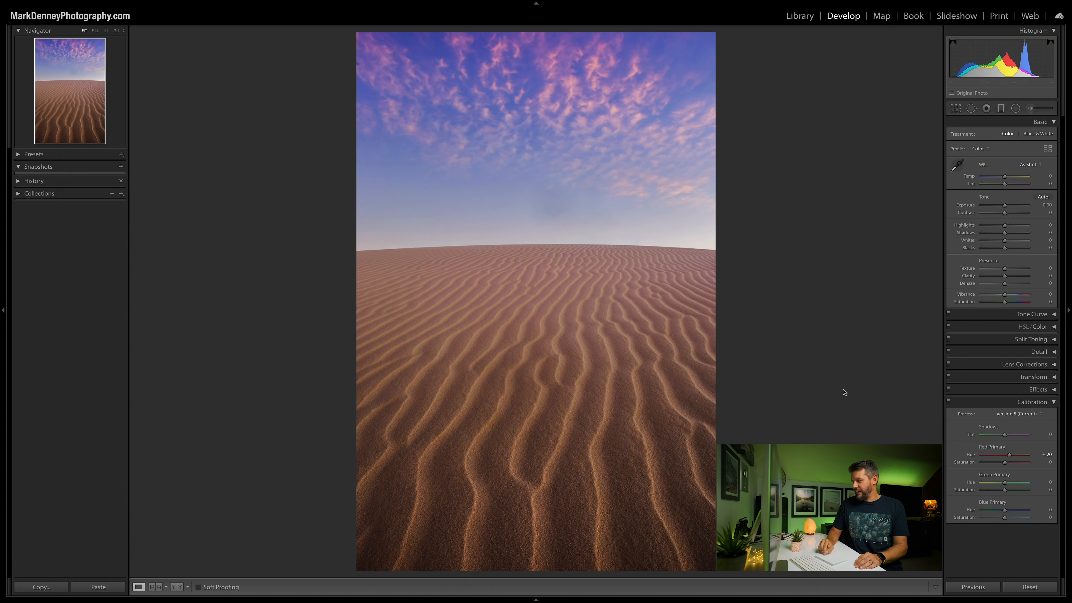
# Compare the dune photo with and without the calibration adjustments, and check it against its before version.
pyautogui.click(948, 401)
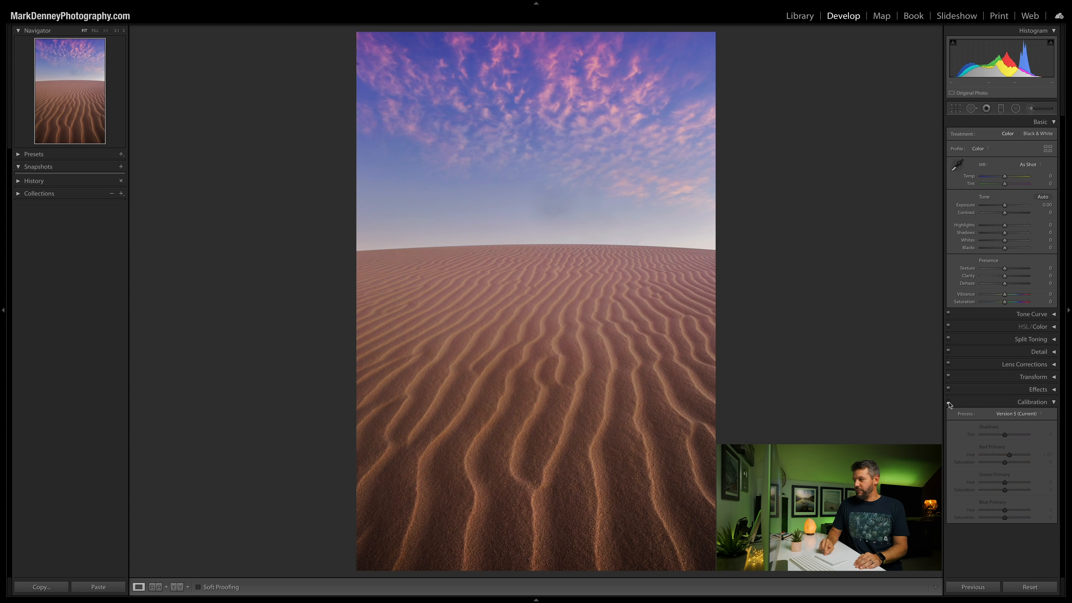
pyautogui.click(949, 402)
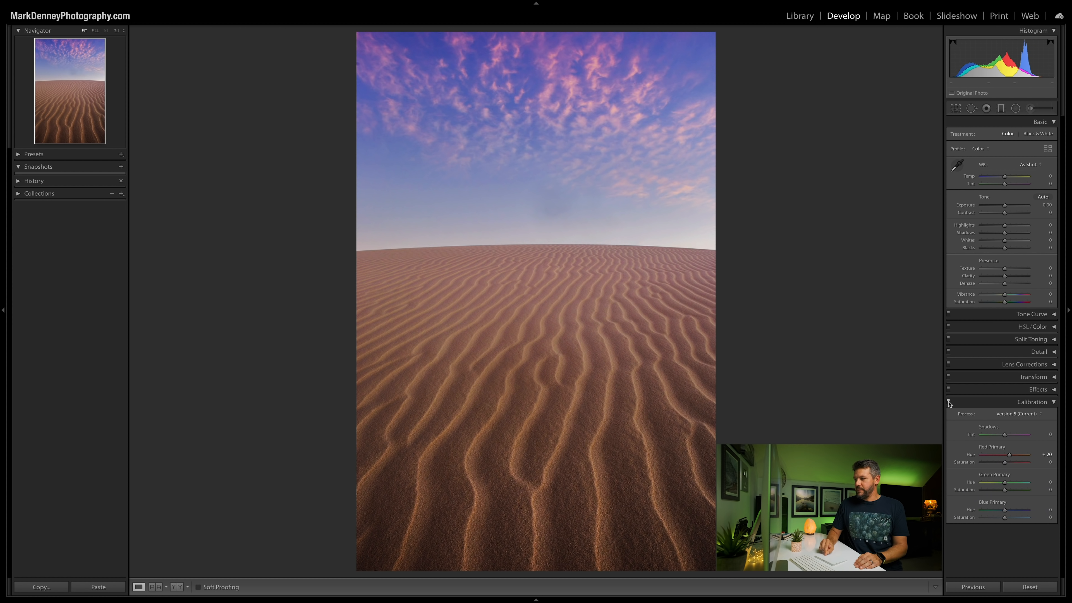
pyautogui.click(1020, 404)
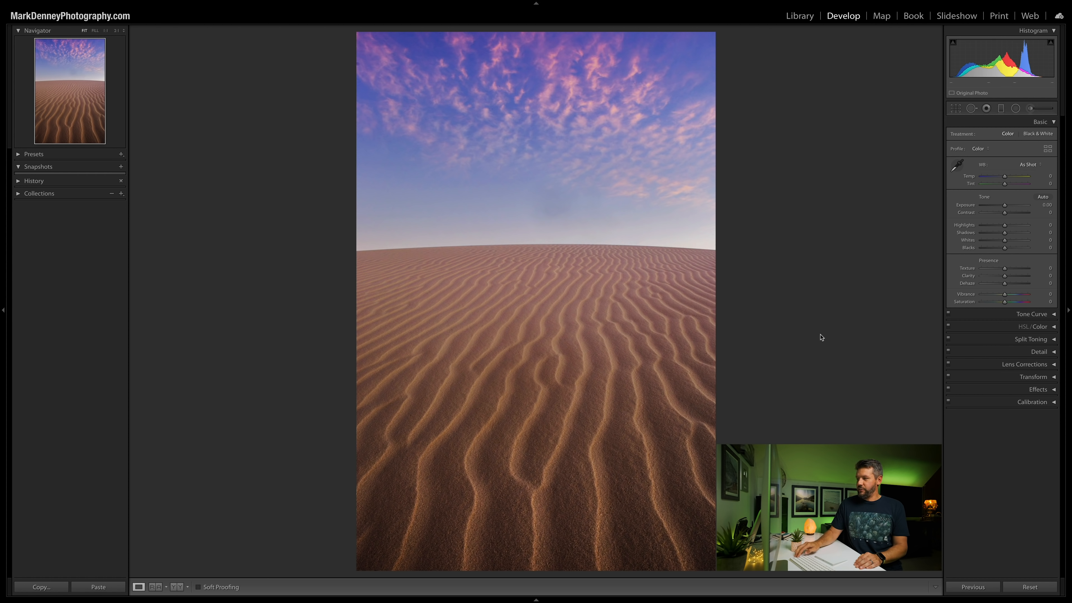
pyautogui.press('\\')
pyautogui.press('\\')
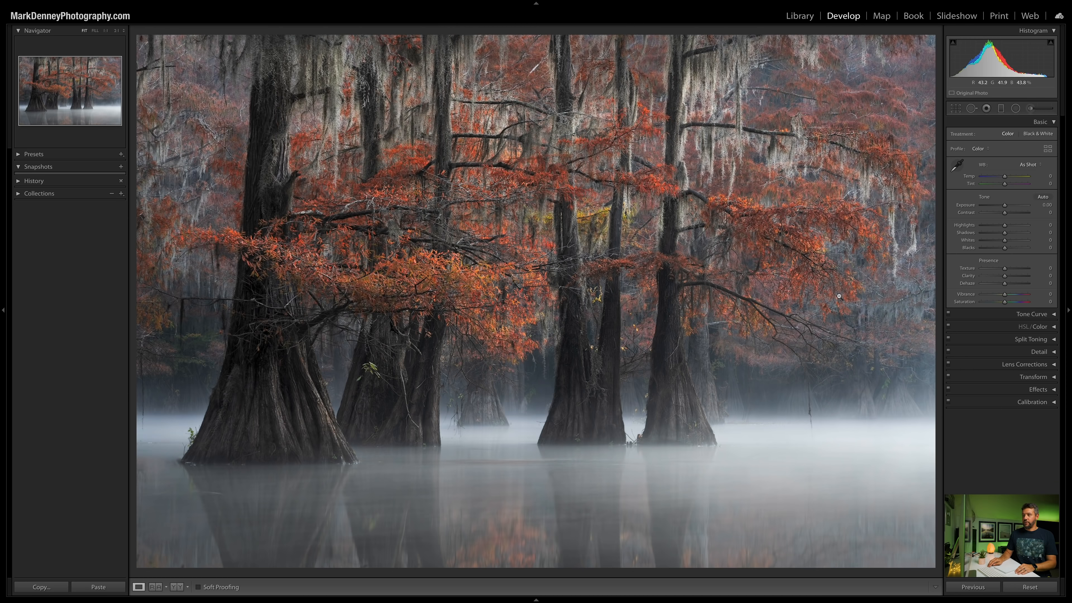
# Go to the edited version of the misty cypress photo and compare its before and after views.
pyautogui.press('Right')
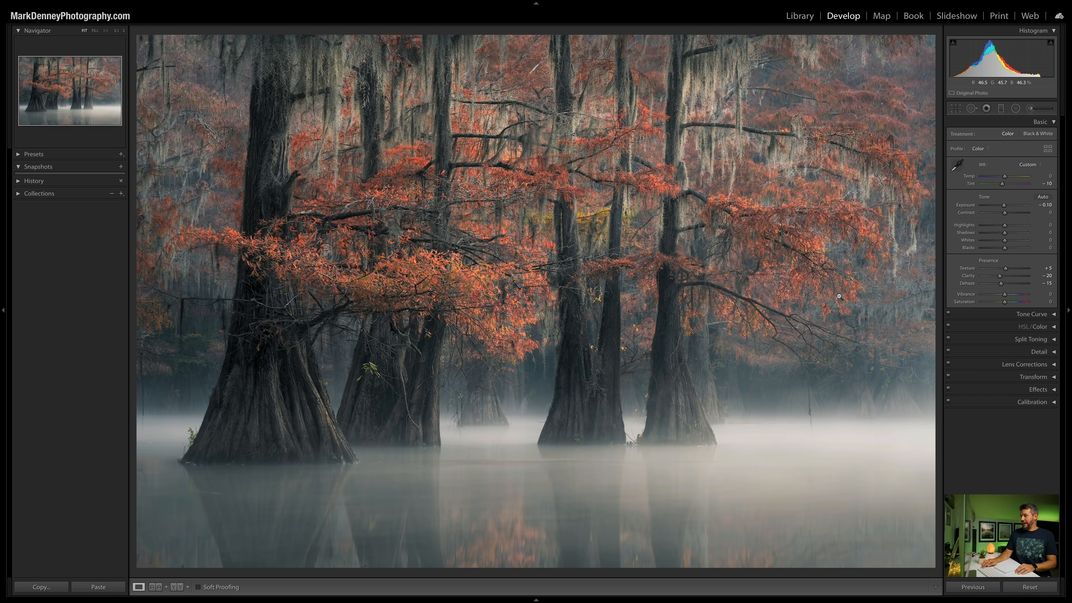
pyautogui.press('\\')
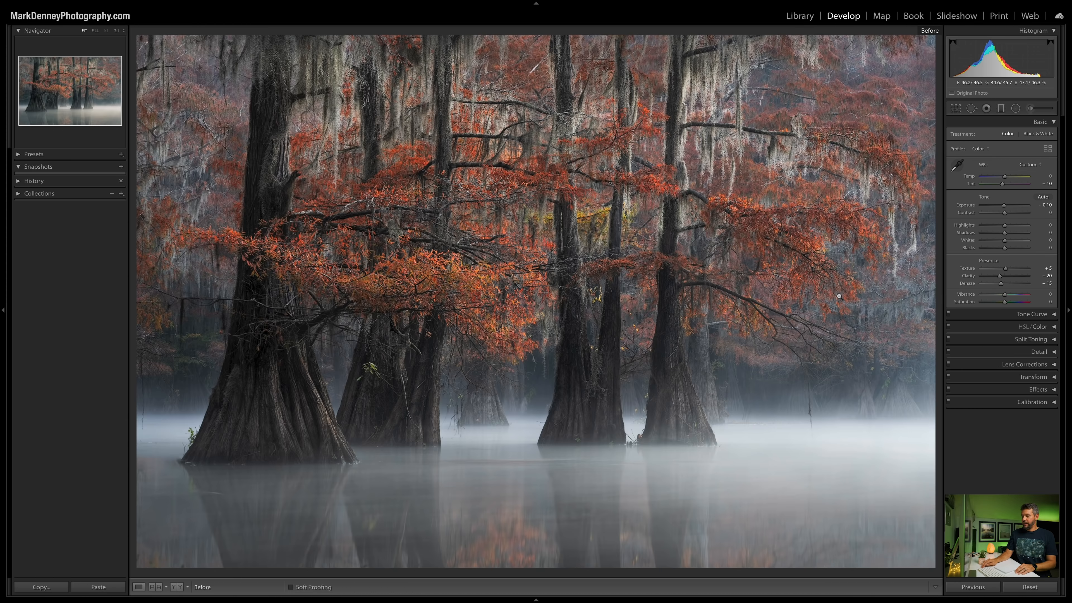
pyautogui.press('\\')
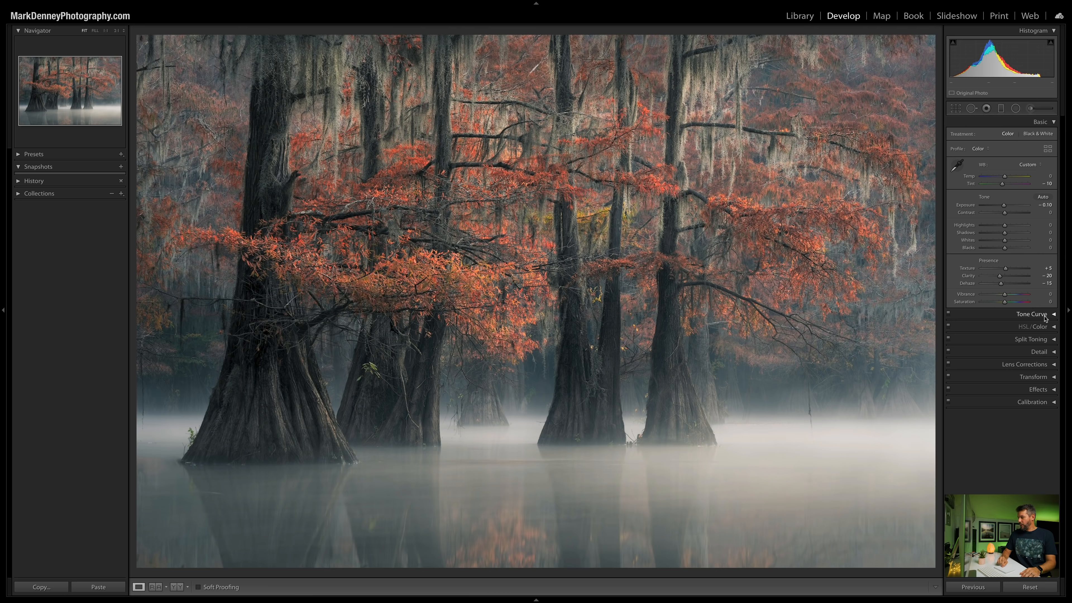
# Examine the cypress photo's split toning settings and the color chosen for its highlights.
pyautogui.click(1047, 343)
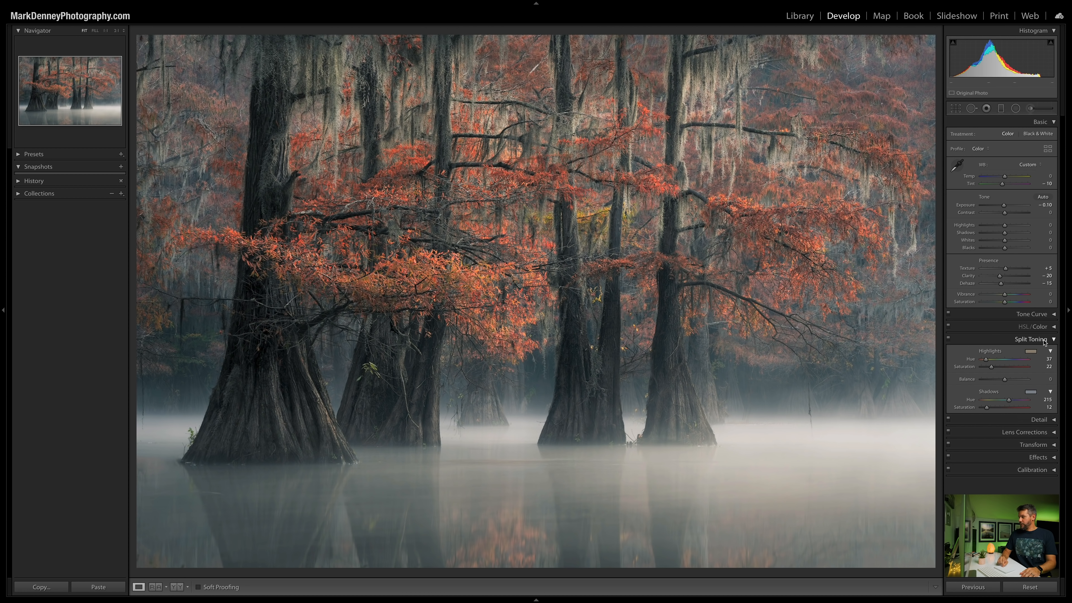
pyautogui.click(1033, 352)
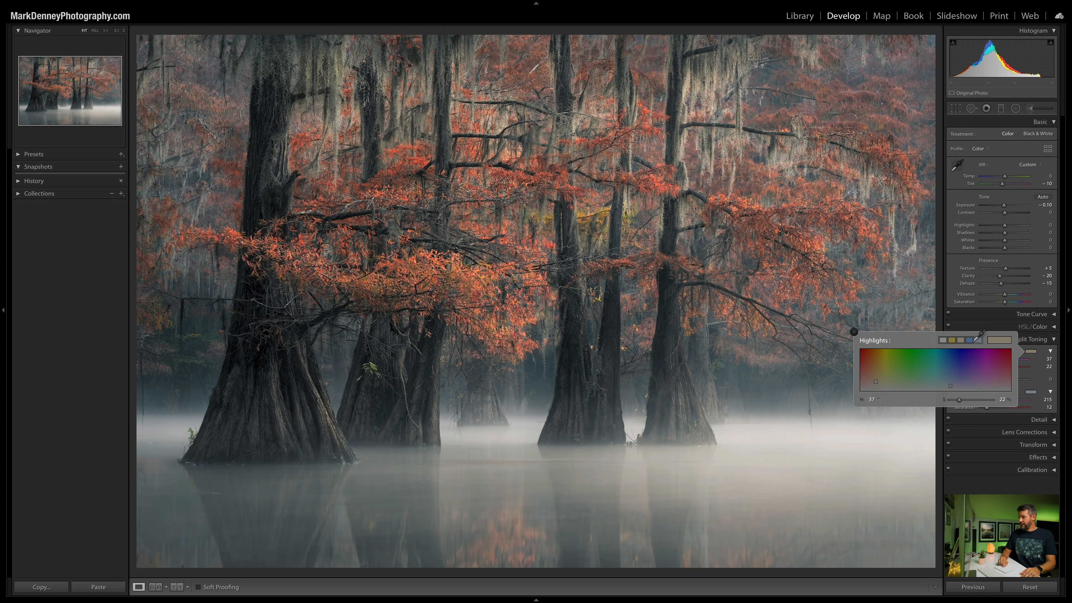
pyautogui.click(852, 333)
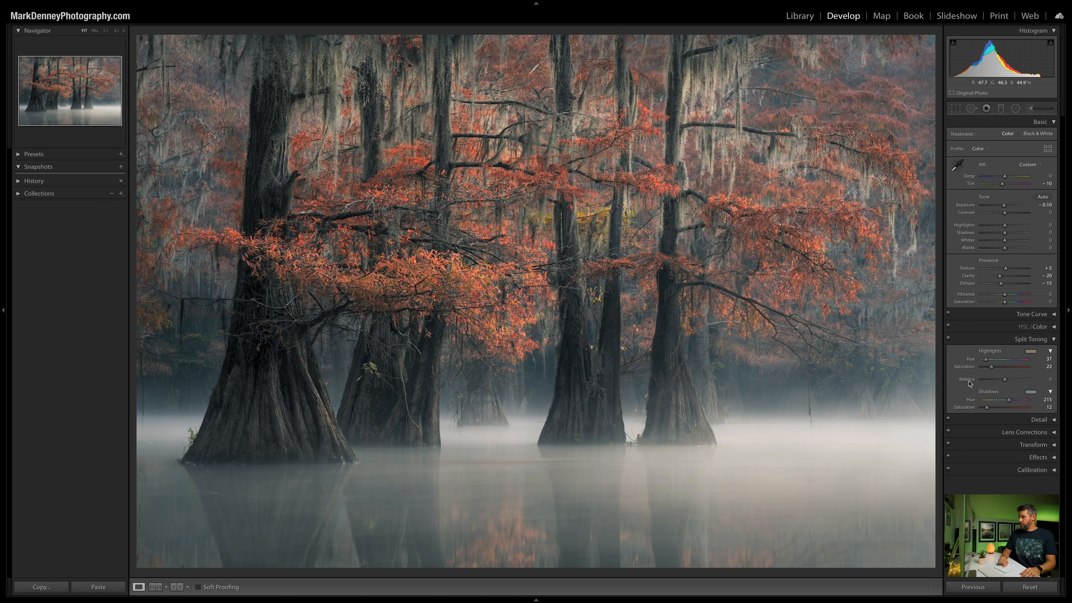
# Examine the split toning color for the cypress photo's shadows and compare the image with and without split toning.
pyautogui.click(1032, 393)
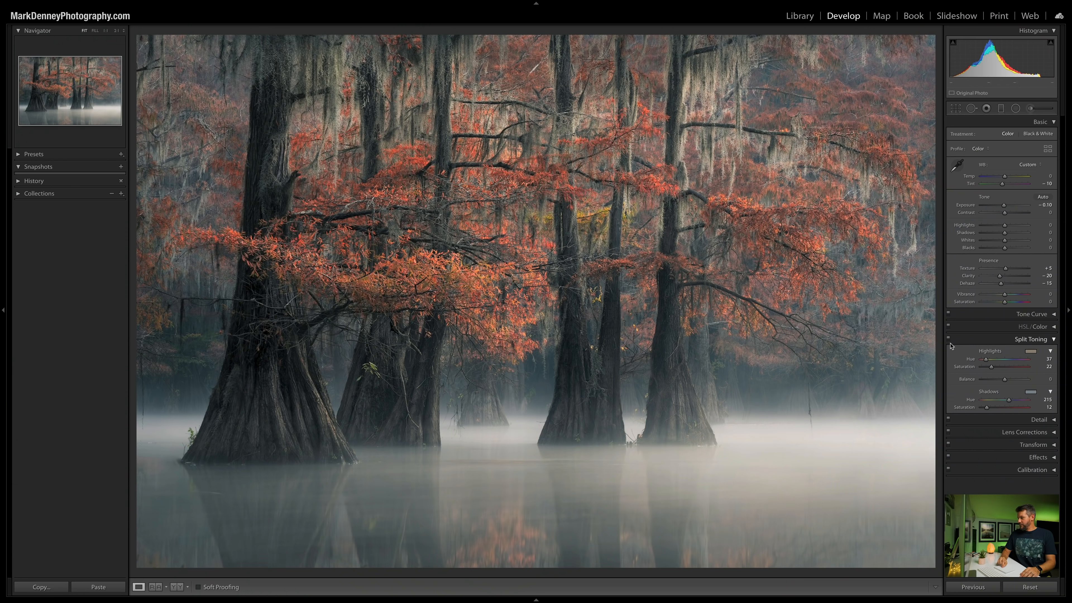
pyautogui.click(947, 341)
pyautogui.click(948, 341)
pyautogui.click(948, 340)
pyautogui.click(949, 340)
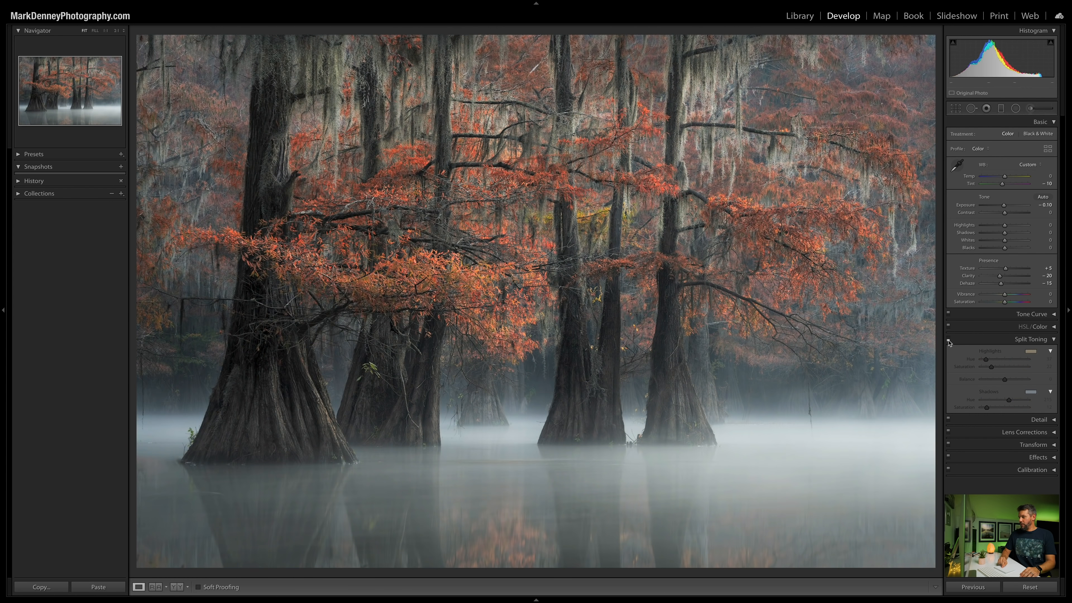
pyautogui.click(949, 340)
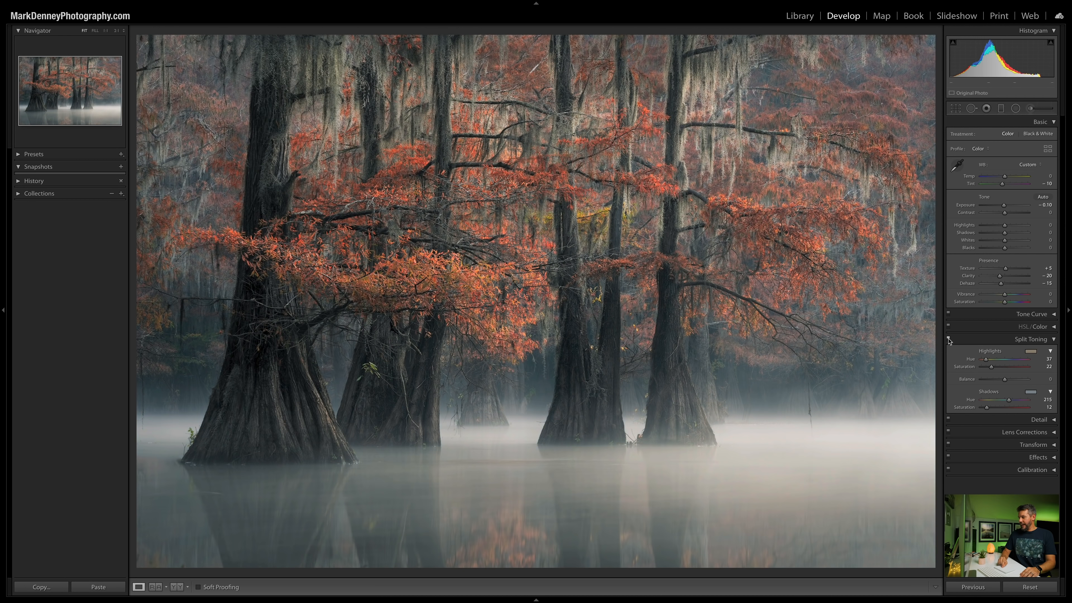
pyautogui.click(1021, 341)
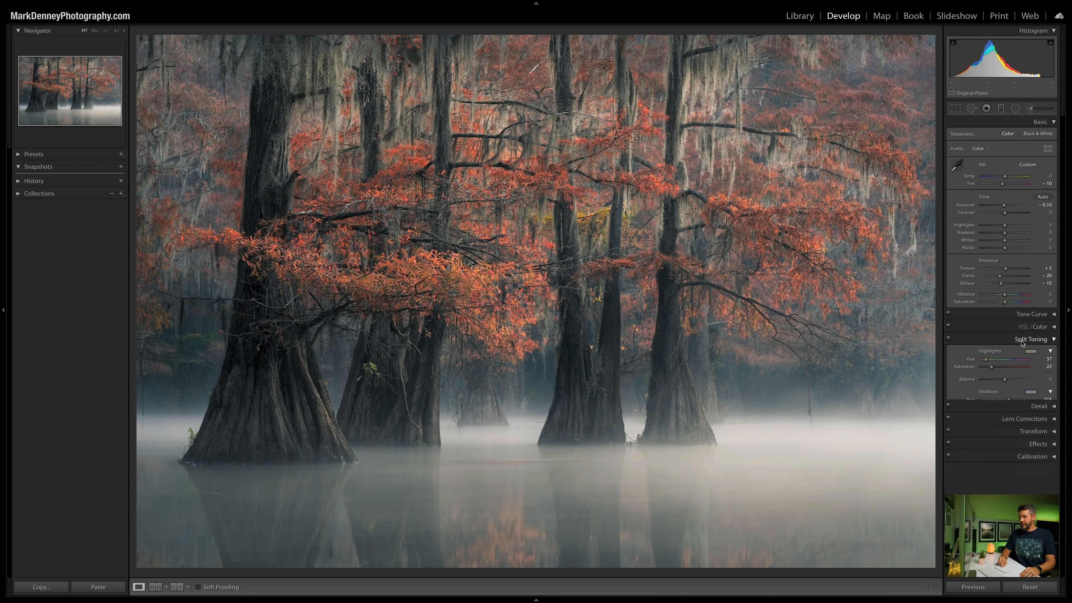
# Try raising the cypress photo's orange luminance to 42 and undo the change.
pyautogui.click(1055, 329)
pyautogui.click(964, 340)
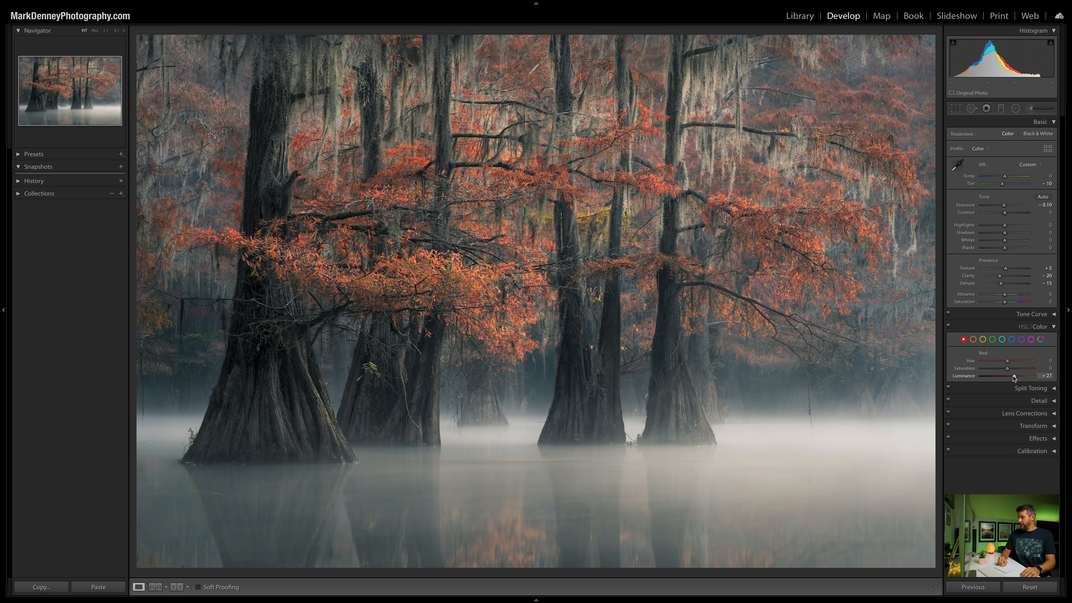
pyautogui.moveTo(1005, 378)
pyautogui.mouseDown()
pyautogui.moveTo(1032, 377)
pyautogui.moveTo(1015, 373)
pyautogui.mouseUp()
pyautogui.moveTo(1016, 377)
pyautogui.mouseDown()
pyautogui.moveTo(1034, 378)
pyautogui.moveTo(1019, 377)
pyautogui.mouseUp()
pyautogui.hotkey('ctrl', 'z')
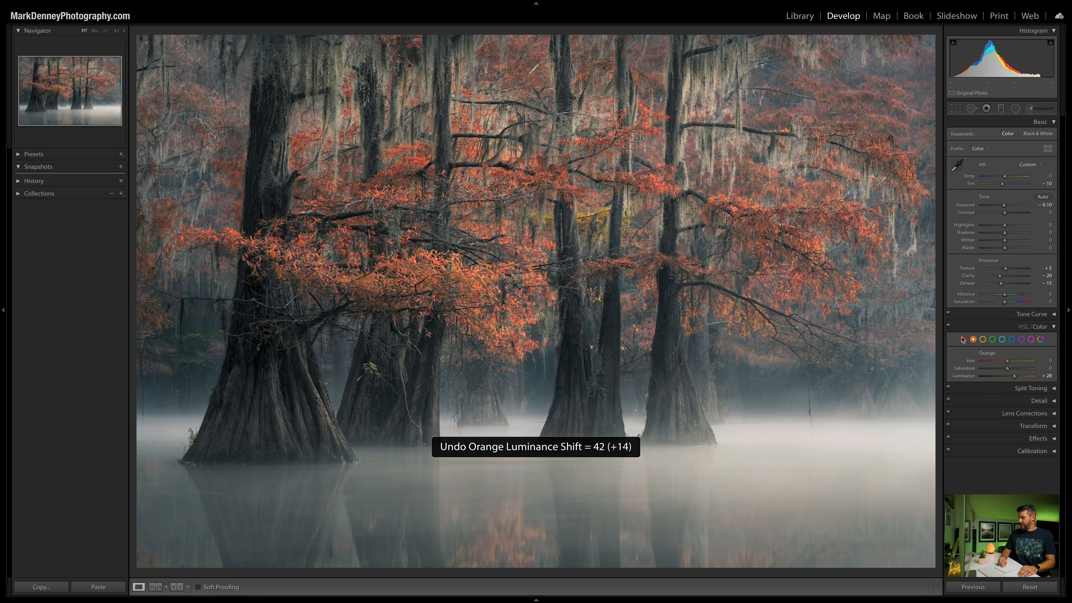
# Compare the cypress photo with and without the HSL color adjustments.
pyautogui.click(948, 327)
pyautogui.click(949, 326)
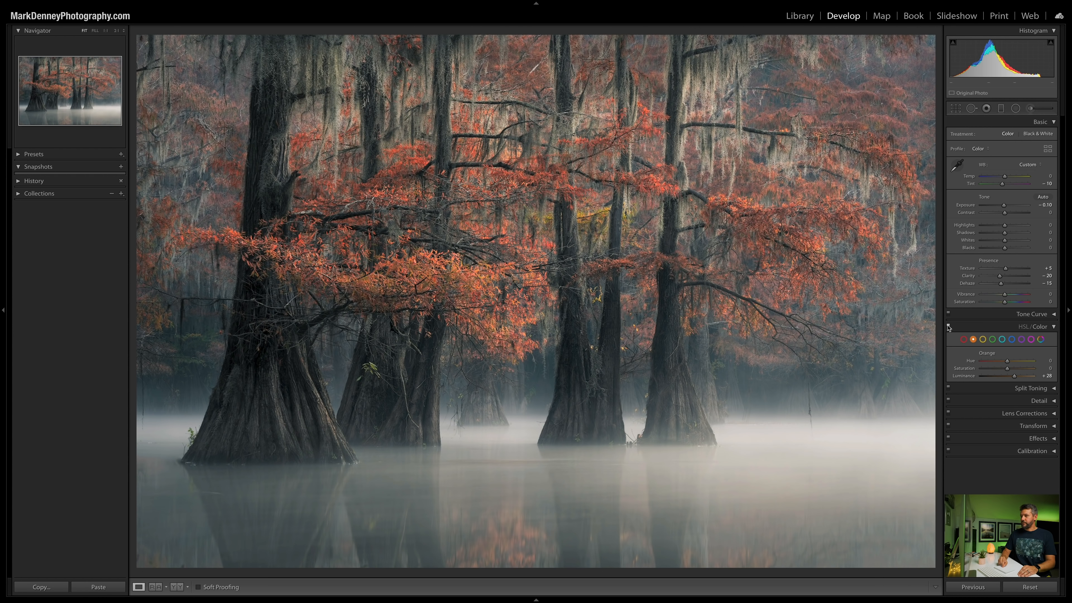
pyautogui.click(948, 326)
pyautogui.click(948, 327)
pyautogui.click(1047, 329)
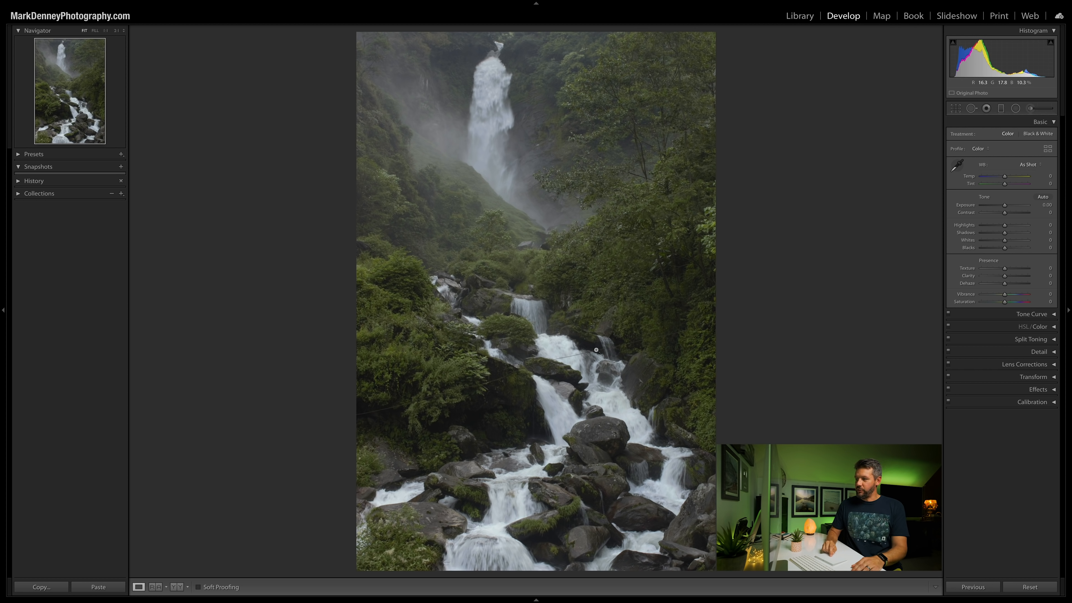
# Go to the warm-toned edited version of the waterfall photo and compare it with the green version before it.
pyautogui.press('Right')
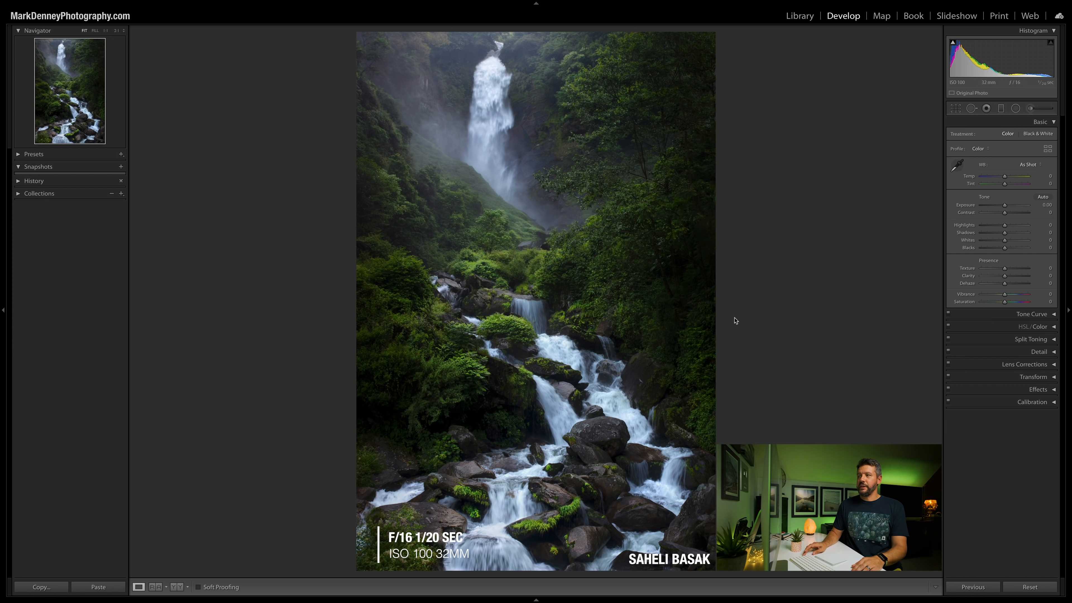
pyautogui.press('Right')
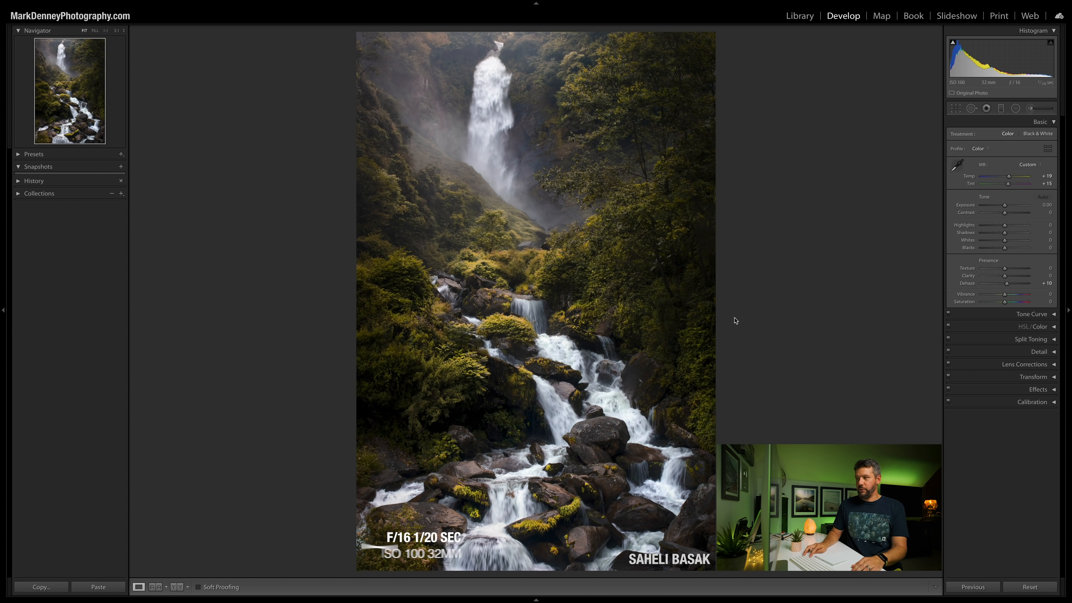
pyautogui.press('Left')
pyautogui.press('Right')
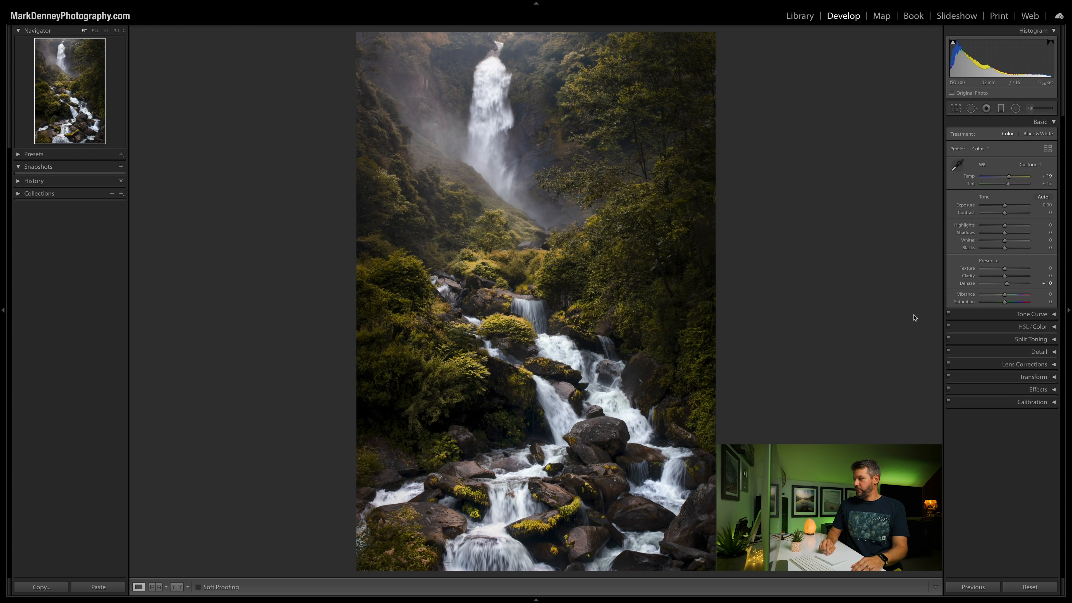
# Examine the waterfall photo's green and yellow color settings and compare the image with and without the HSL color adjustments.
pyautogui.click(1054, 328)
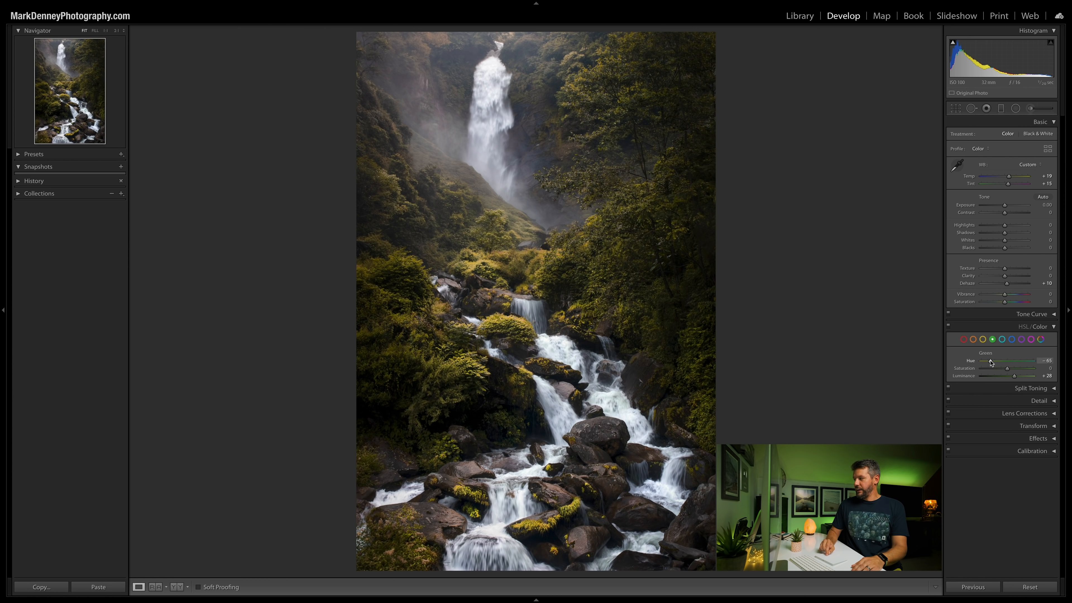
pyautogui.click(949, 327)
pyautogui.click(949, 327)
pyautogui.click(949, 327)
pyautogui.click(949, 327)
pyautogui.click(948, 327)
pyautogui.click(949, 327)
pyautogui.click(948, 327)
pyautogui.click(948, 327)
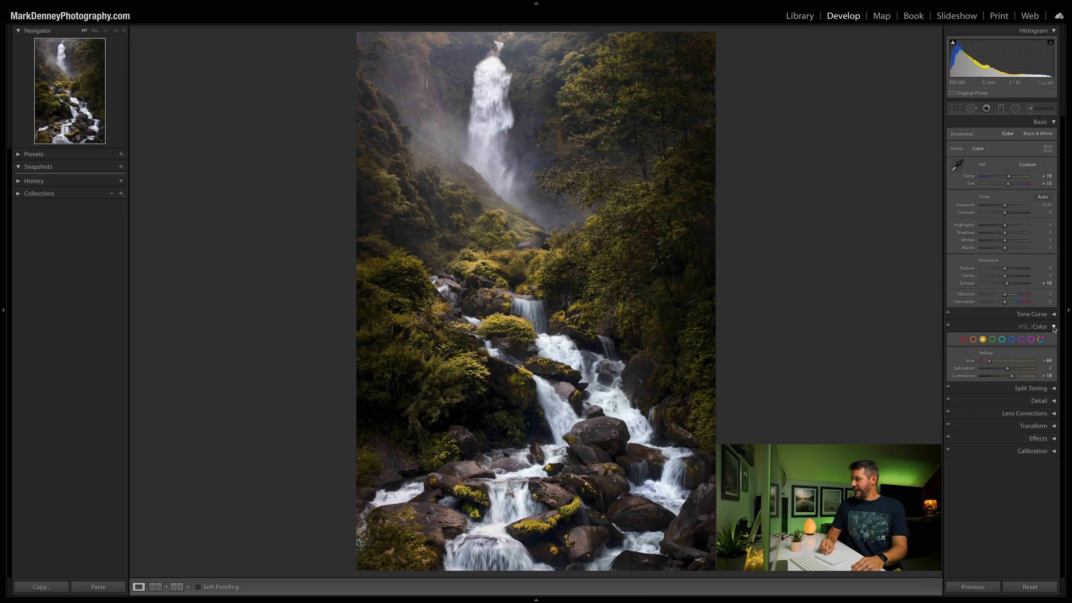
pyautogui.click(1054, 328)
# Examine the brush adjustment on the lower cascade of the waterfall photo and compare the image with and without it.
pyautogui.click(1031, 110)
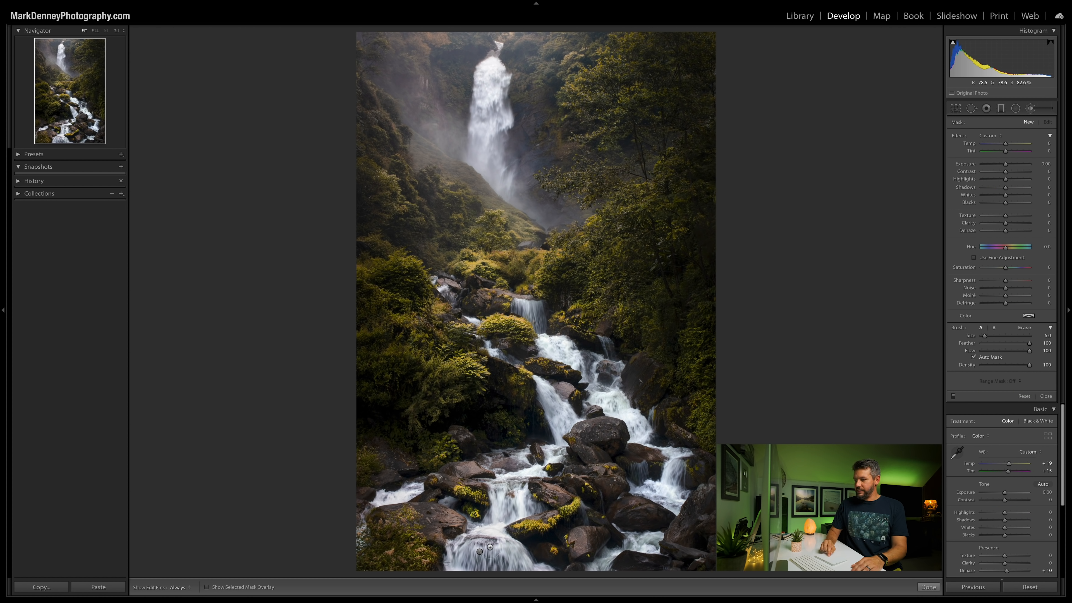
pyautogui.click(481, 553)
pyautogui.moveTo(481, 552)
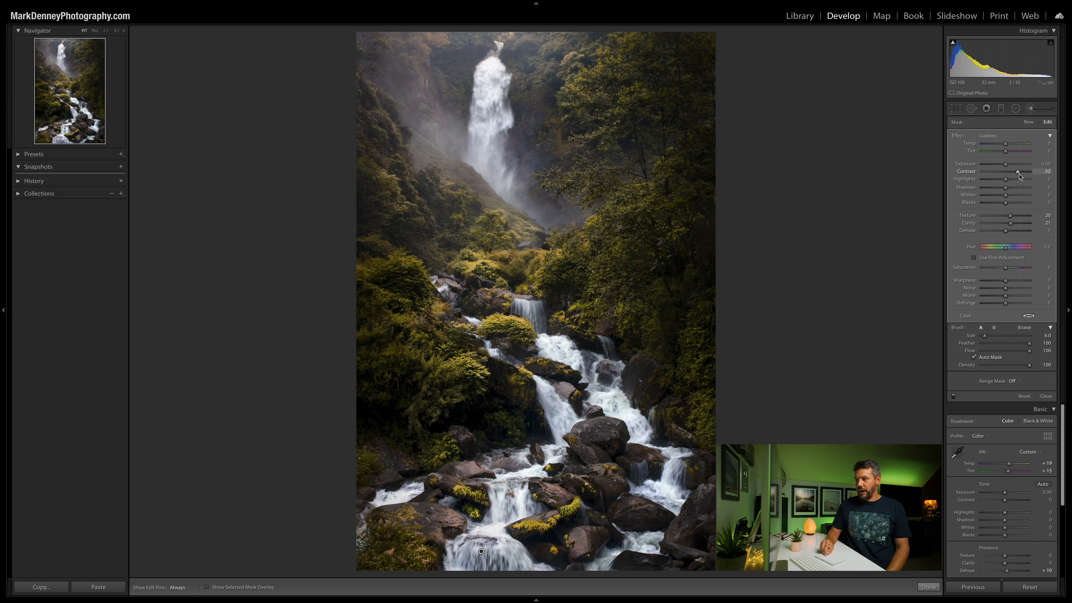
pyautogui.click(954, 397)
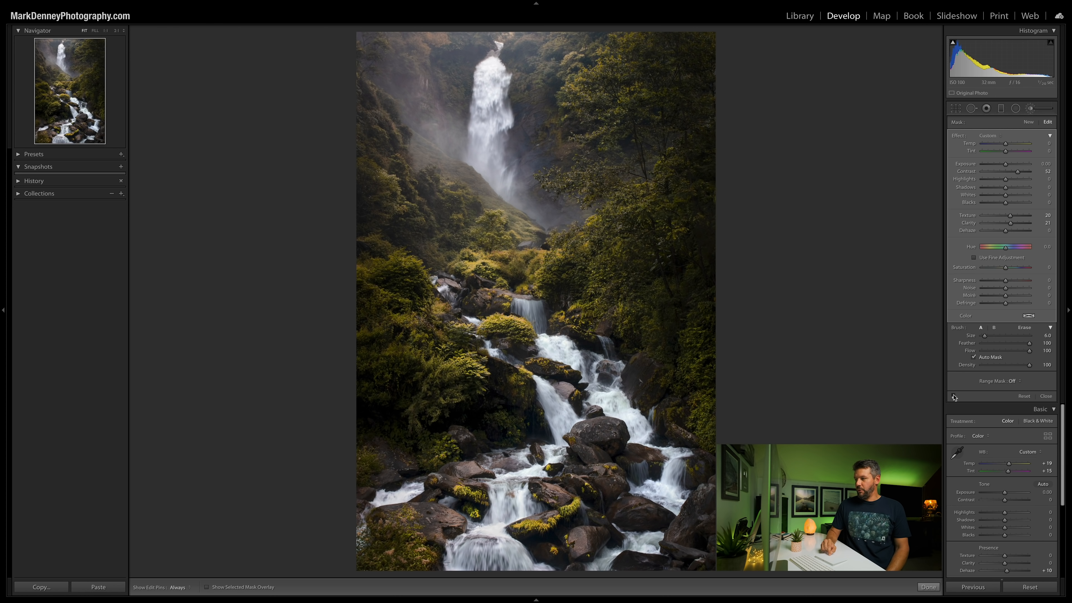
pyautogui.click(953, 397)
pyautogui.click(954, 397)
pyautogui.click(954, 397)
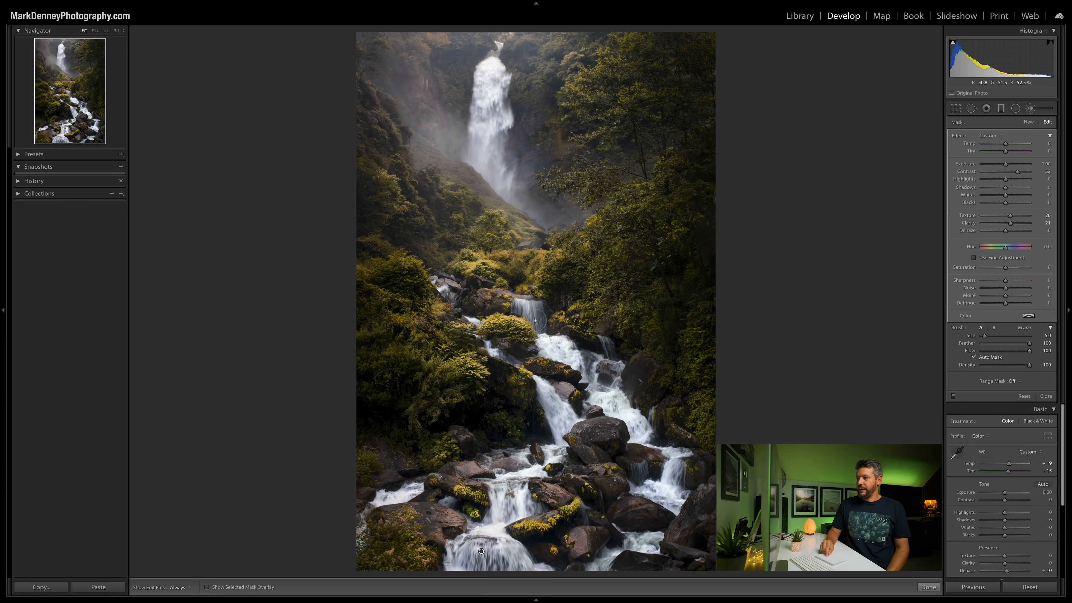
pyautogui.click(954, 397)
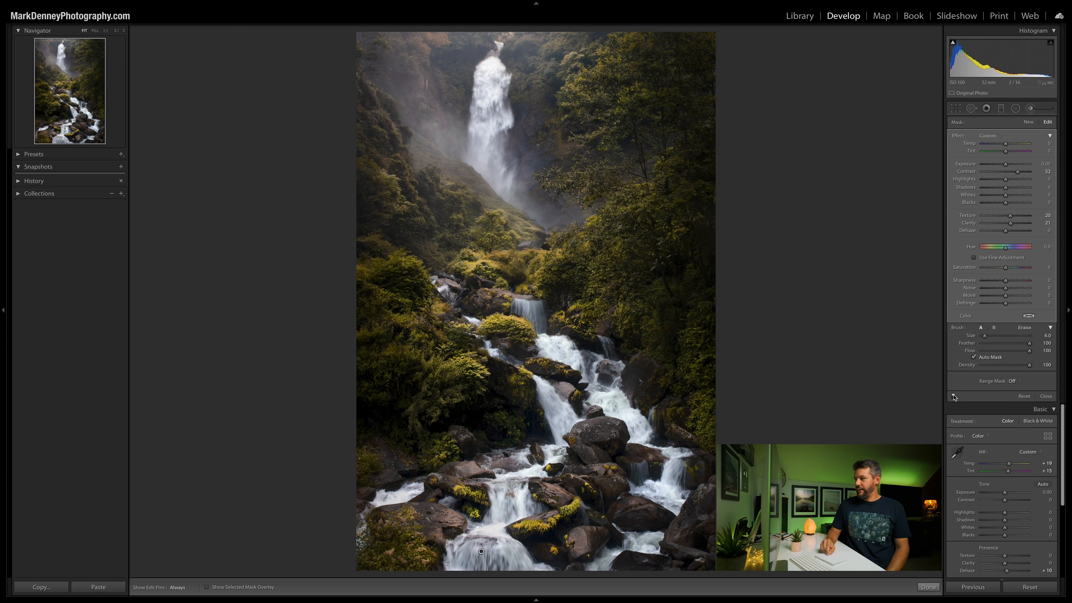
pyautogui.click(1046, 398)
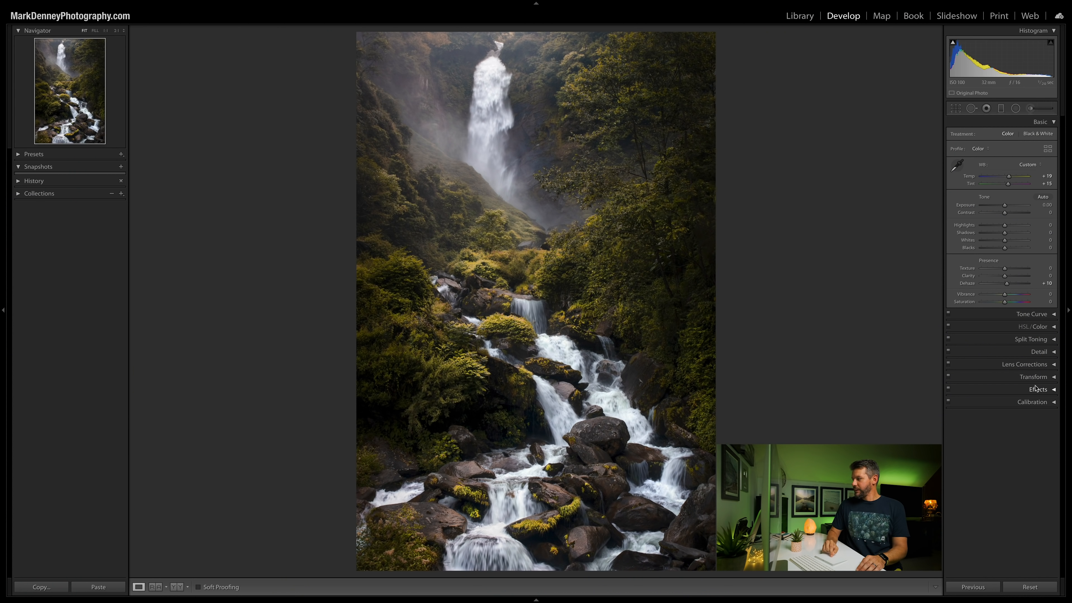
# Check the waterfall photo's effects and calibration settings.
pyautogui.click(1035, 389)
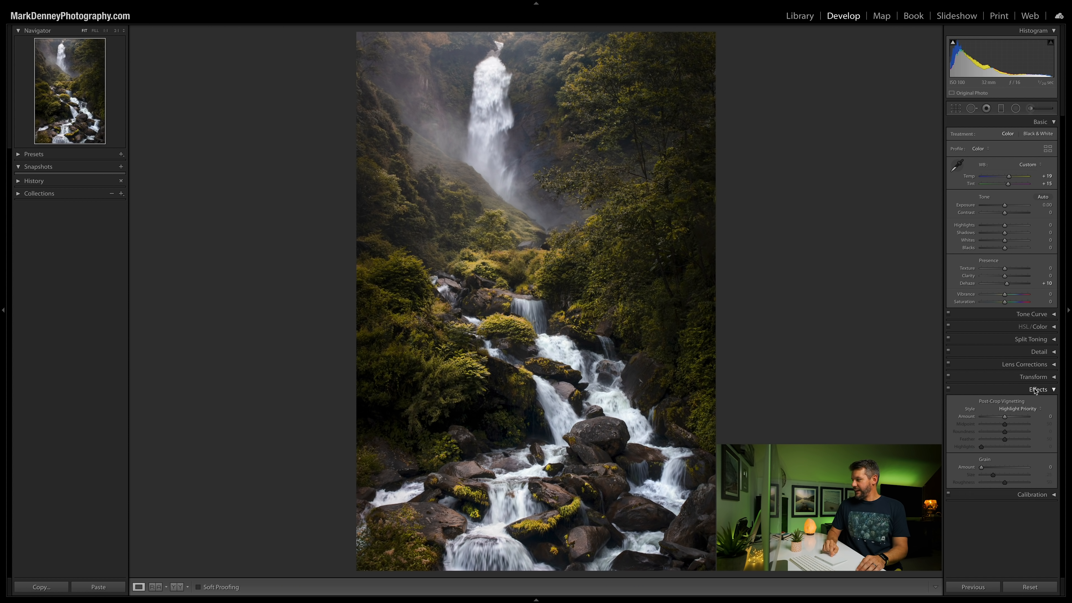
pyautogui.click(1035, 389)
pyautogui.click(1031, 403)
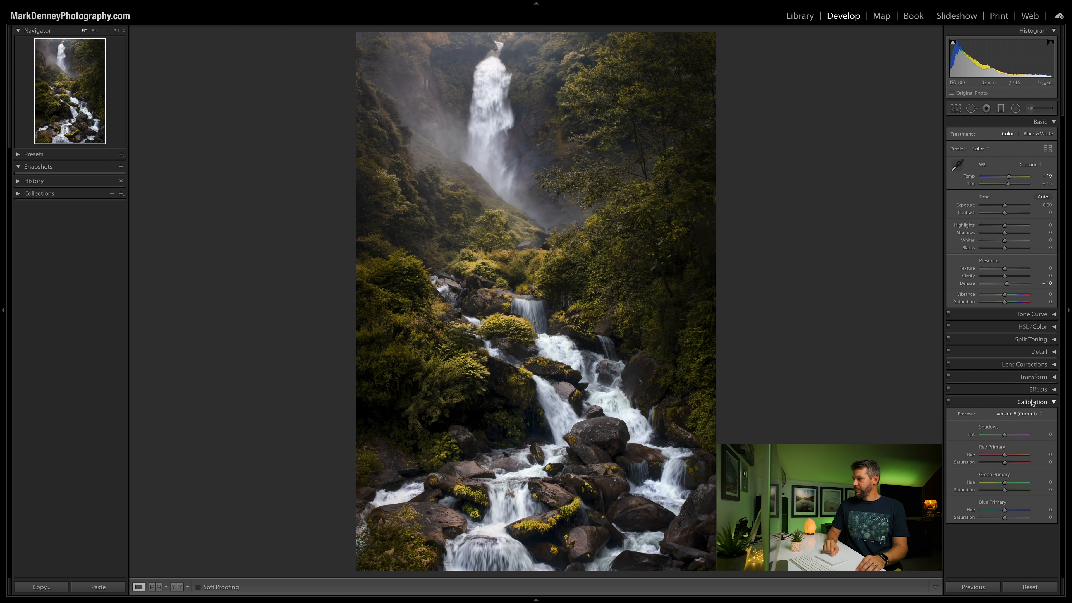
pyautogui.click(1032, 403)
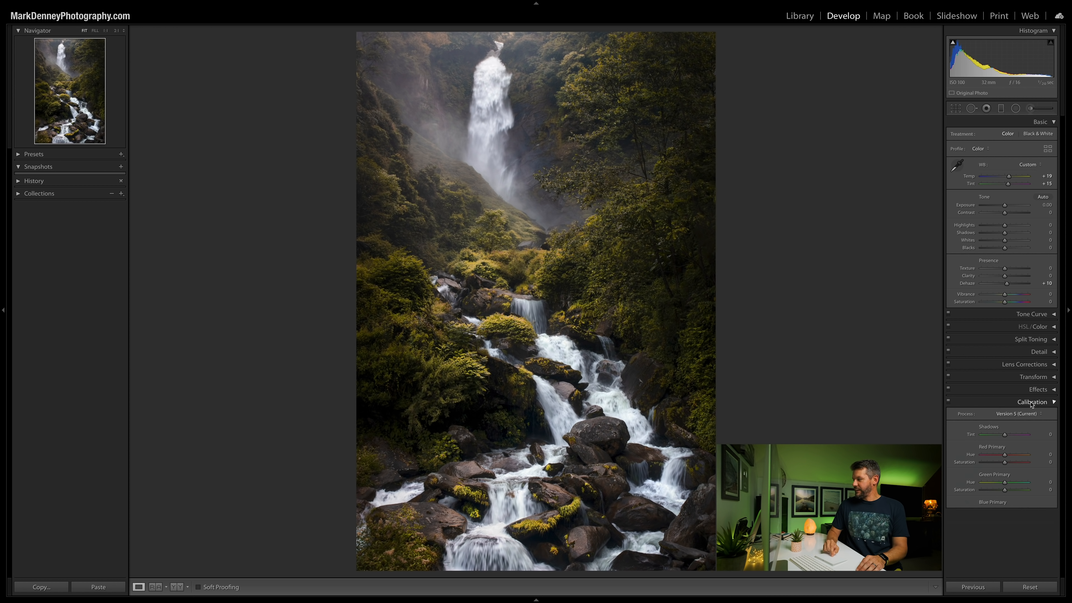
# Examine the split toning color for the waterfall photo's shadows and compare the image with and without split toning.
pyautogui.click(1041, 345)
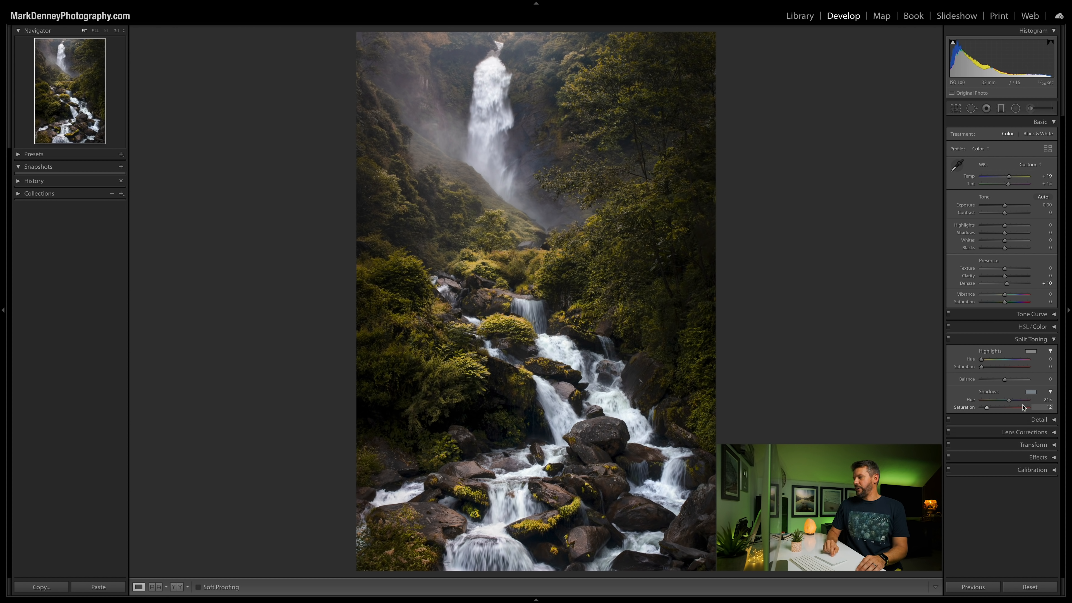
pyautogui.click(1031, 393)
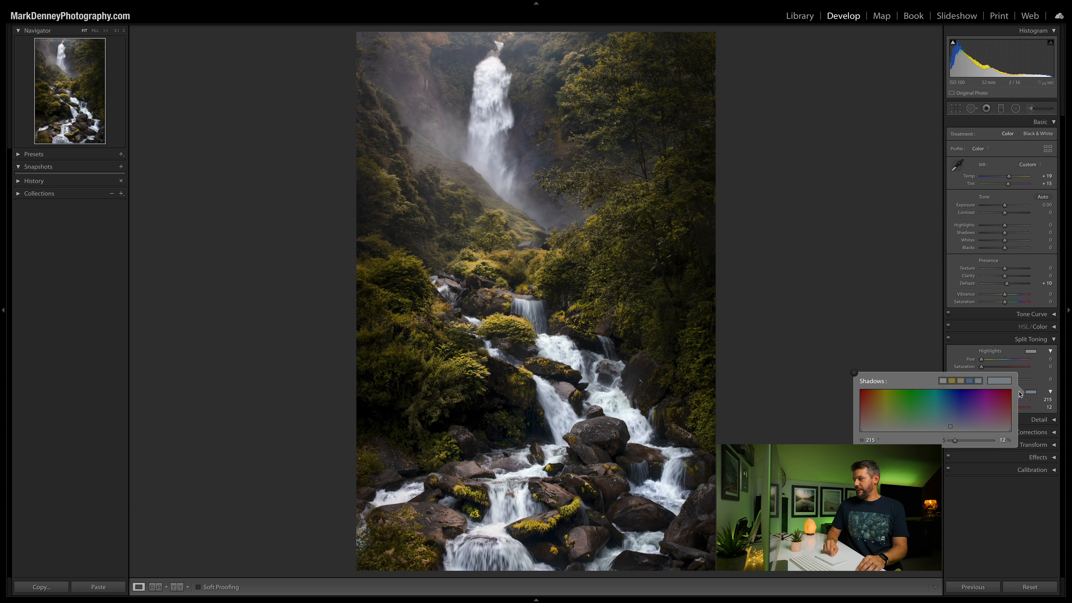
pyautogui.click(854, 373)
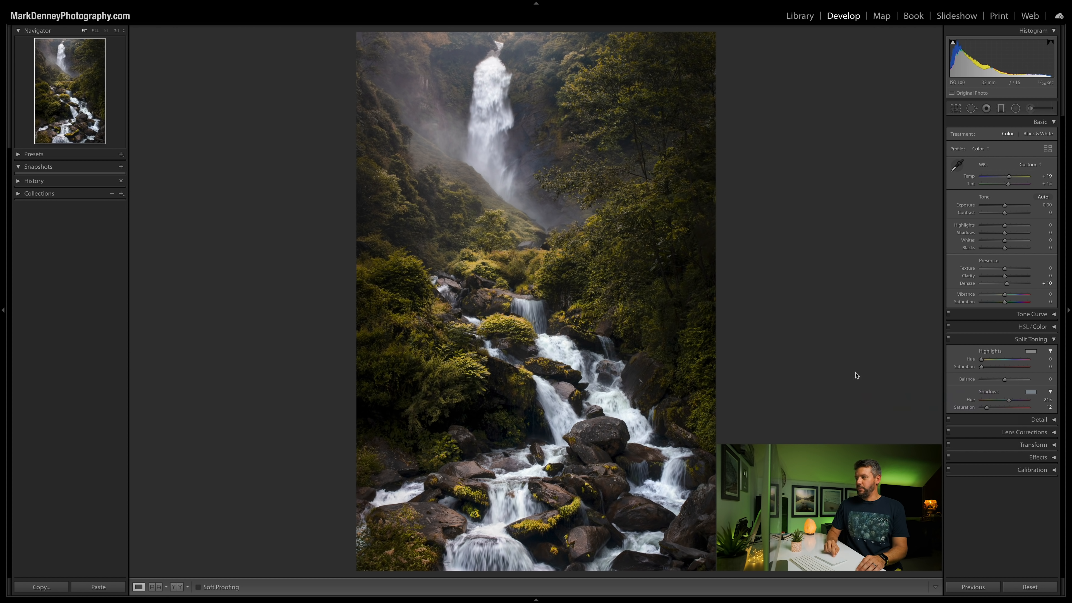
pyautogui.click(948, 339)
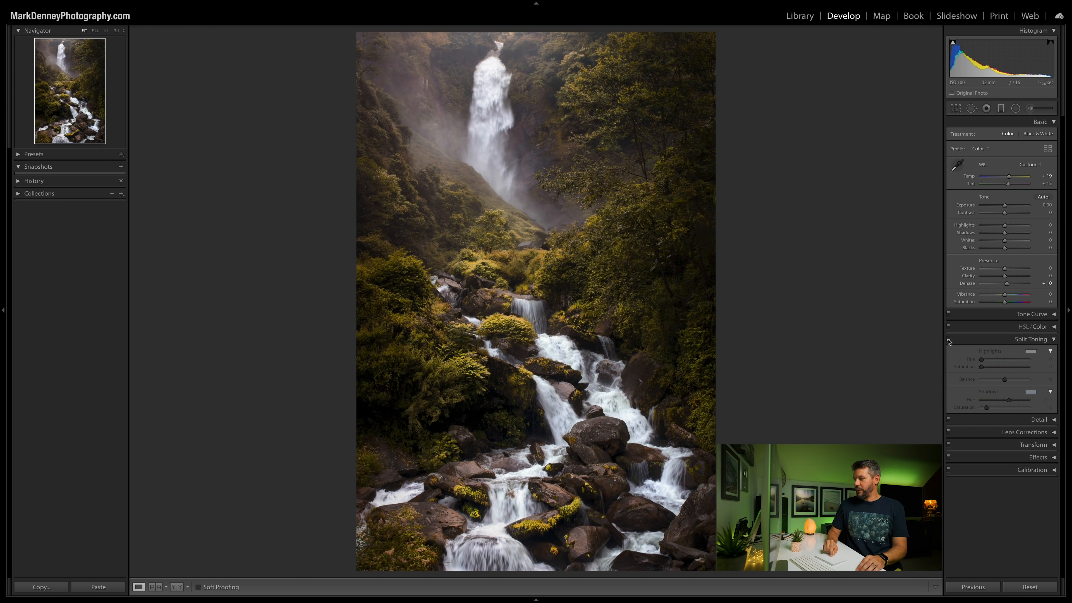
pyautogui.click(948, 339)
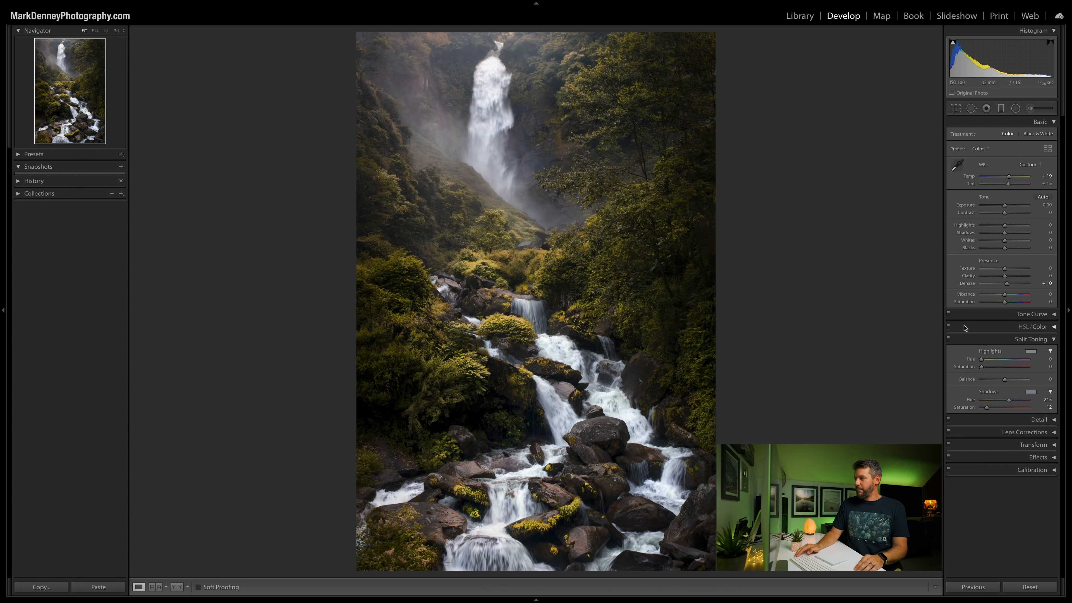
# Compare the edited waterfall photo with its before view twice.
pyautogui.press('\\')
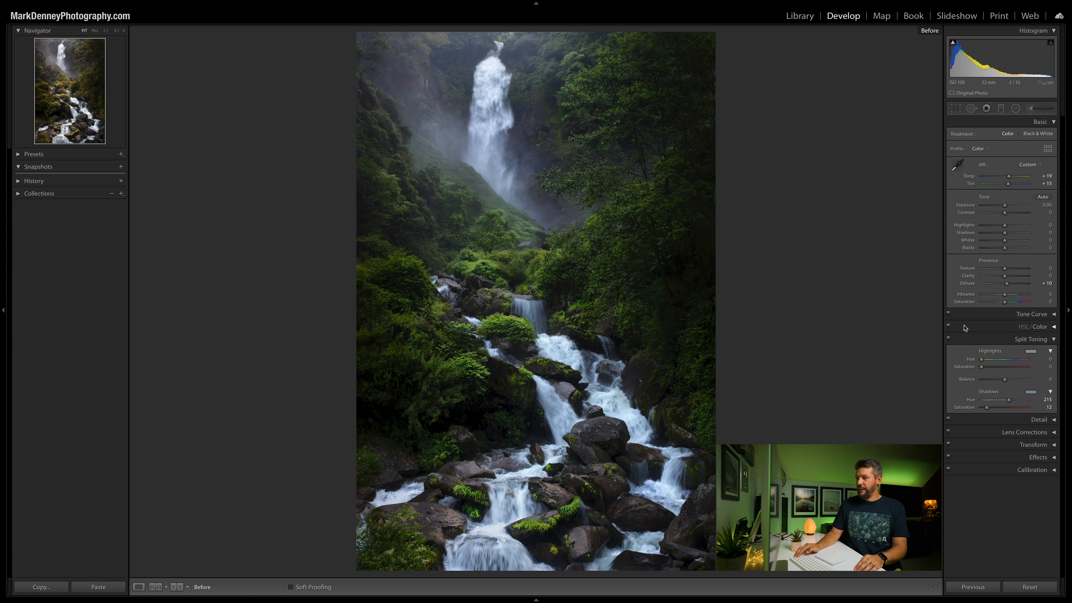
pyautogui.press('\\')
pyautogui.press('\\')
pyautogui.press('\\')
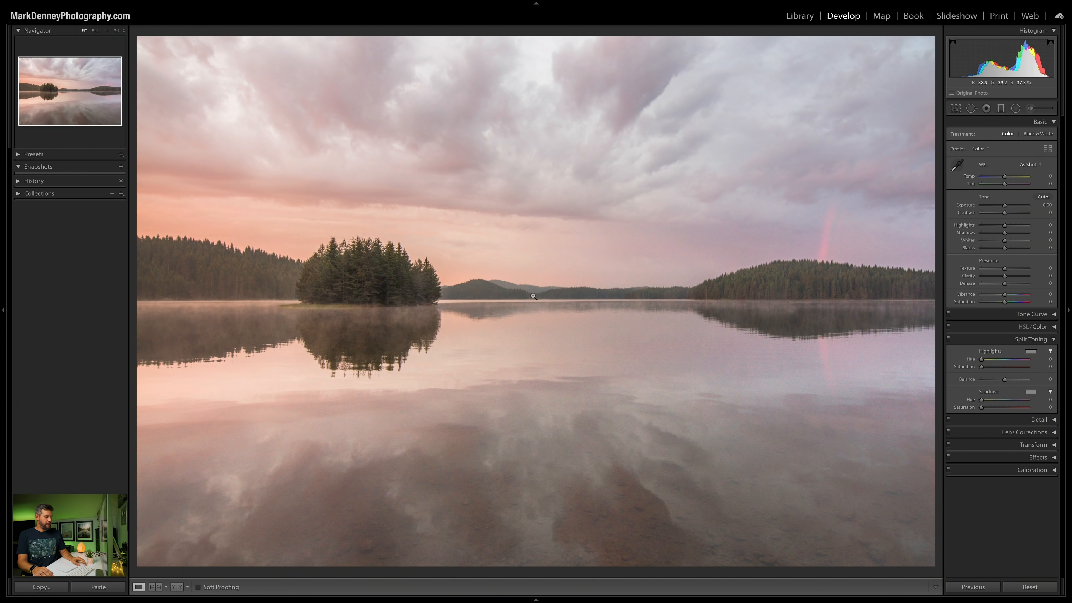
# Go to the cooler, darker edited version of the lake sunset photo and compare it with the version before it.
pyautogui.press('Right')
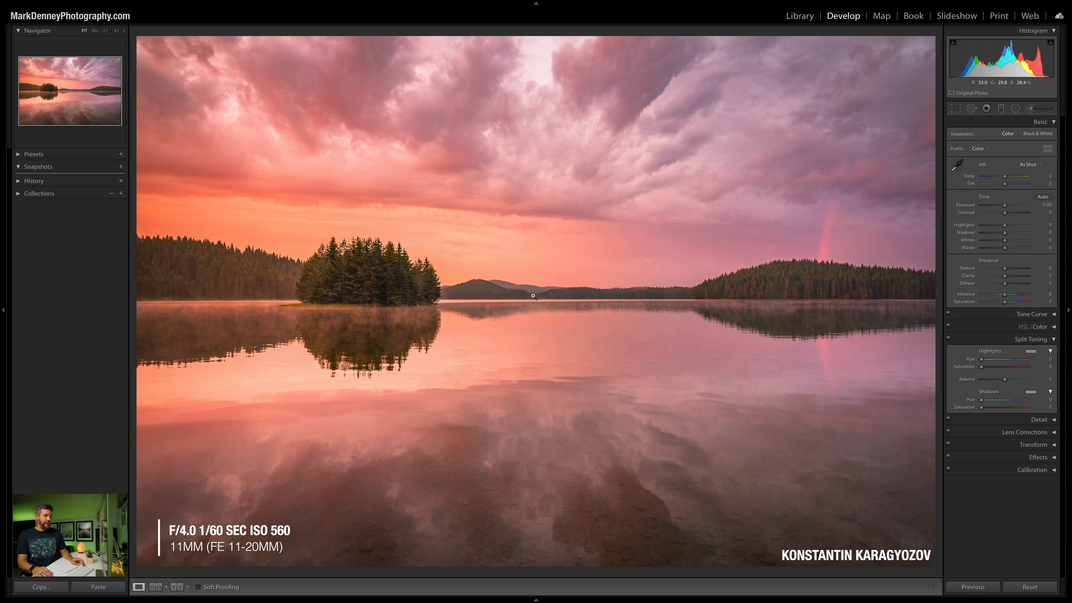
pyautogui.press('Right')
pyautogui.press('Left')
pyautogui.press('Right')
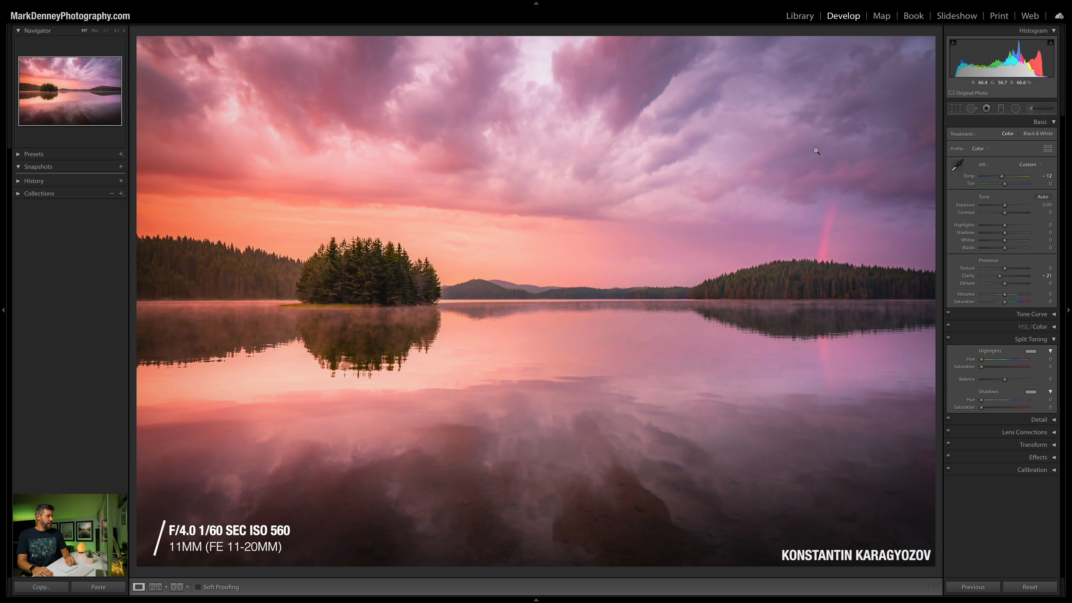
# Examine the graduated filter's settings and coverage over the water in the lake photo's foreground.
pyautogui.click(1001, 109)
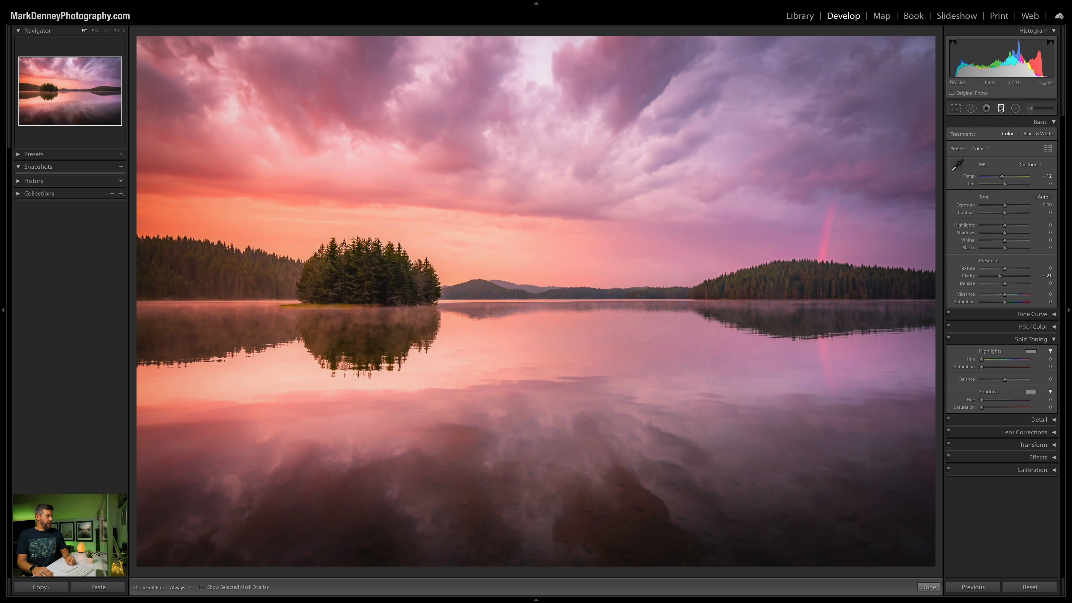
pyautogui.click(502, 461)
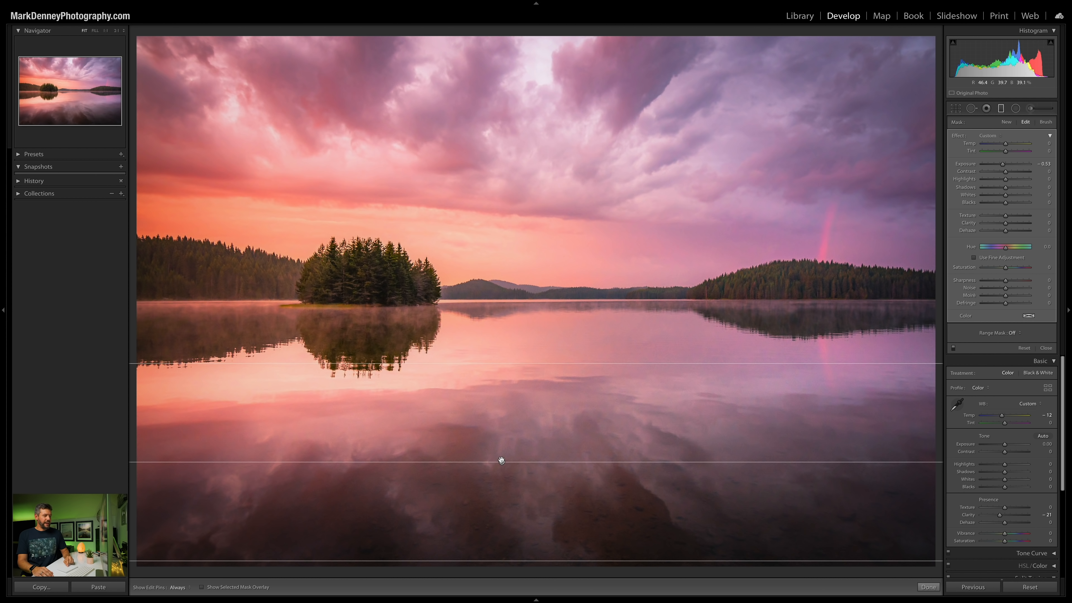
pyautogui.moveTo(502, 462)
pyautogui.click(1045, 347)
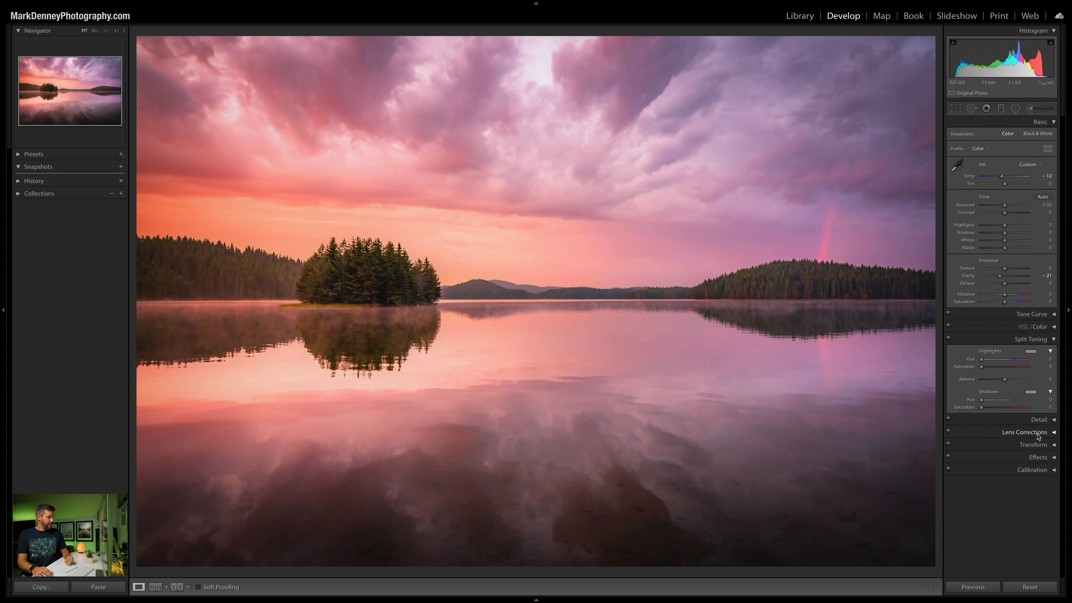
# Examine the lake photo's post-crop vignette settings and compare the image with and without the effect.
pyautogui.click(1040, 459)
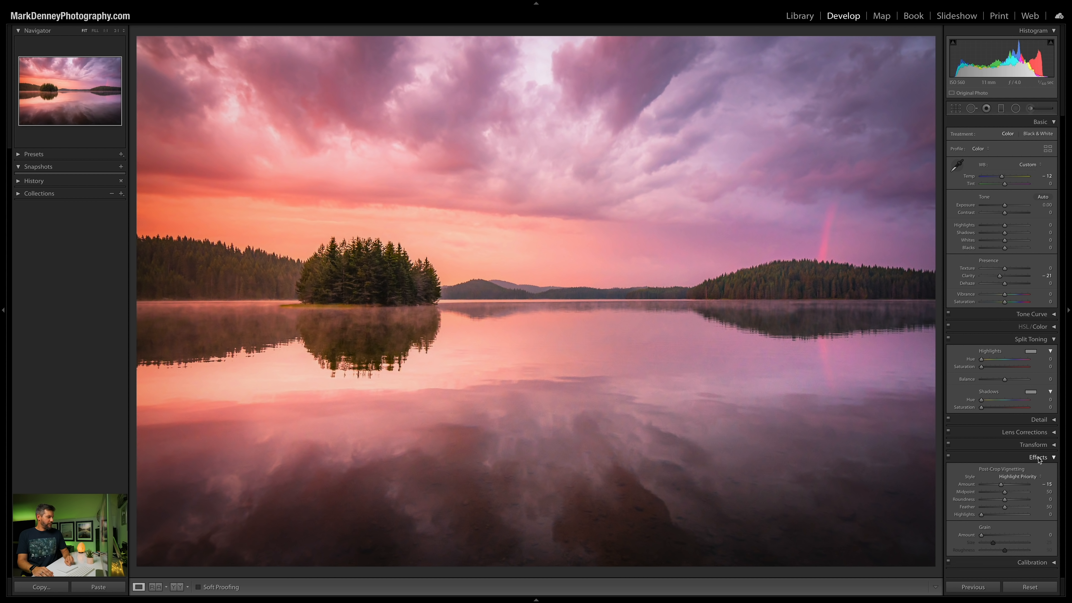
pyautogui.click(949, 457)
pyautogui.click(948, 457)
pyautogui.click(949, 457)
pyautogui.click(949, 458)
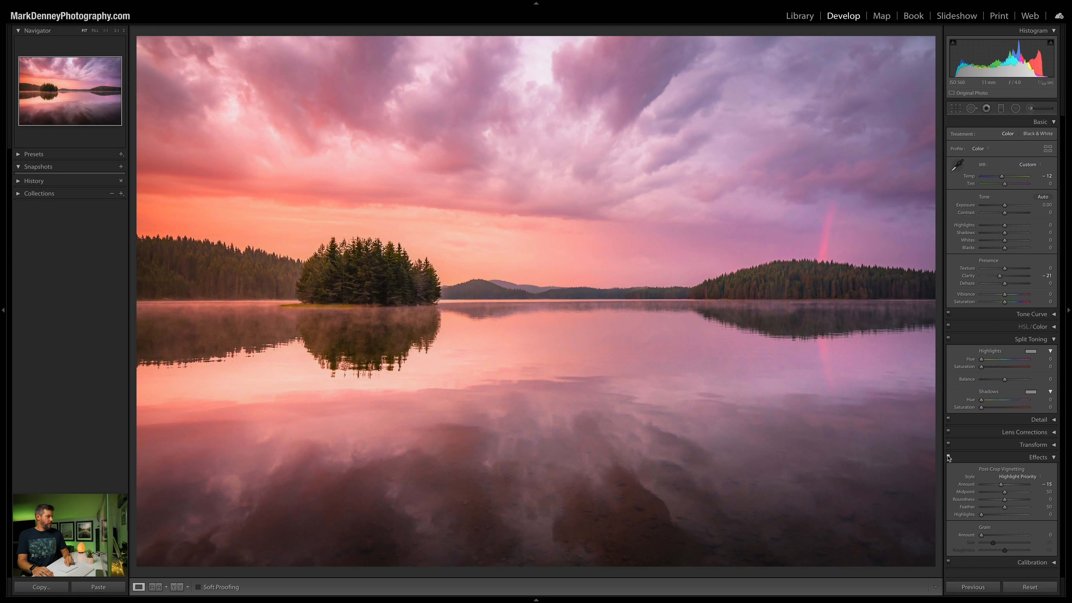
pyautogui.click(1047, 459)
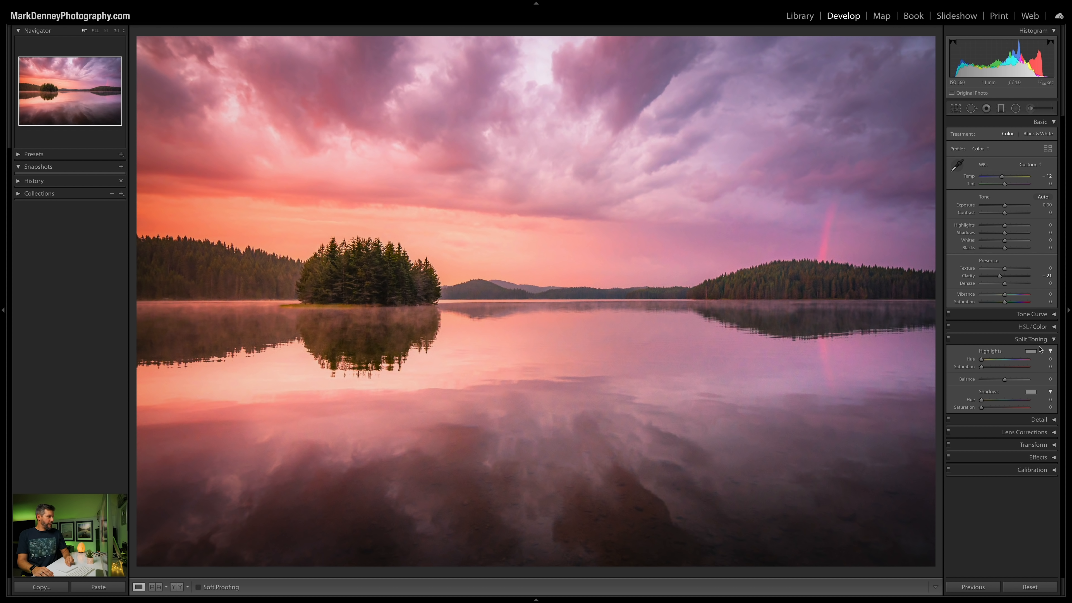
# Check the lake photo for radial and graduated filter adjustments.
pyautogui.click(1015, 109)
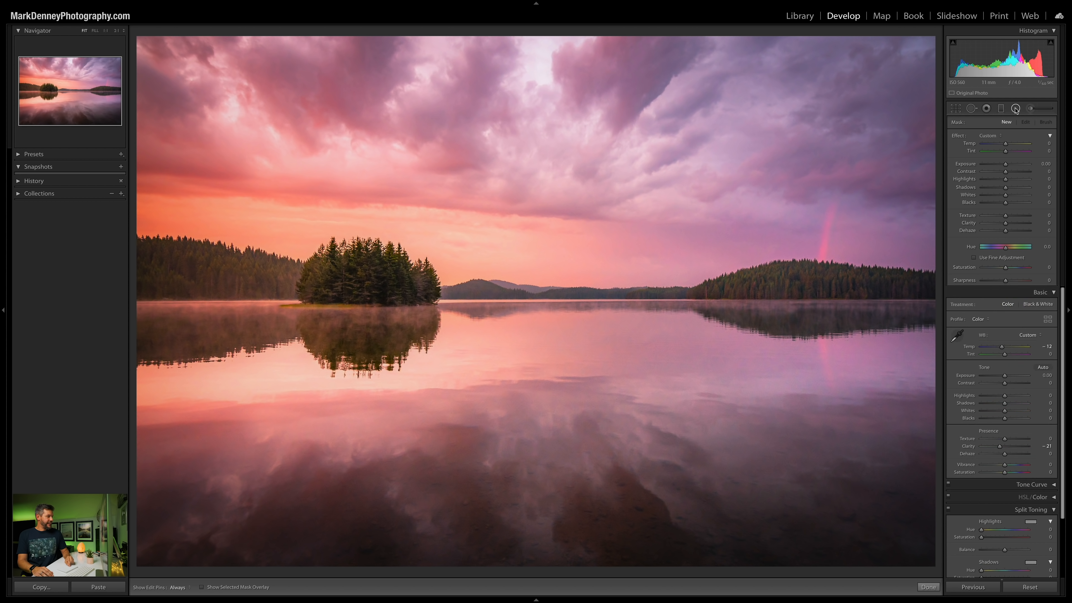
pyautogui.click(1007, 108)
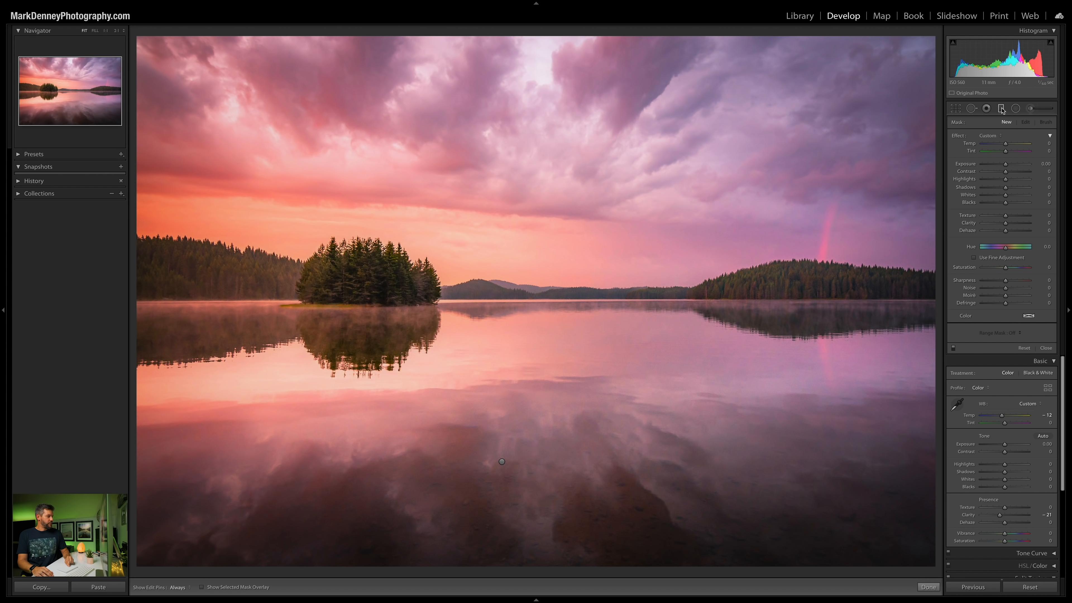
pyautogui.click(1002, 109)
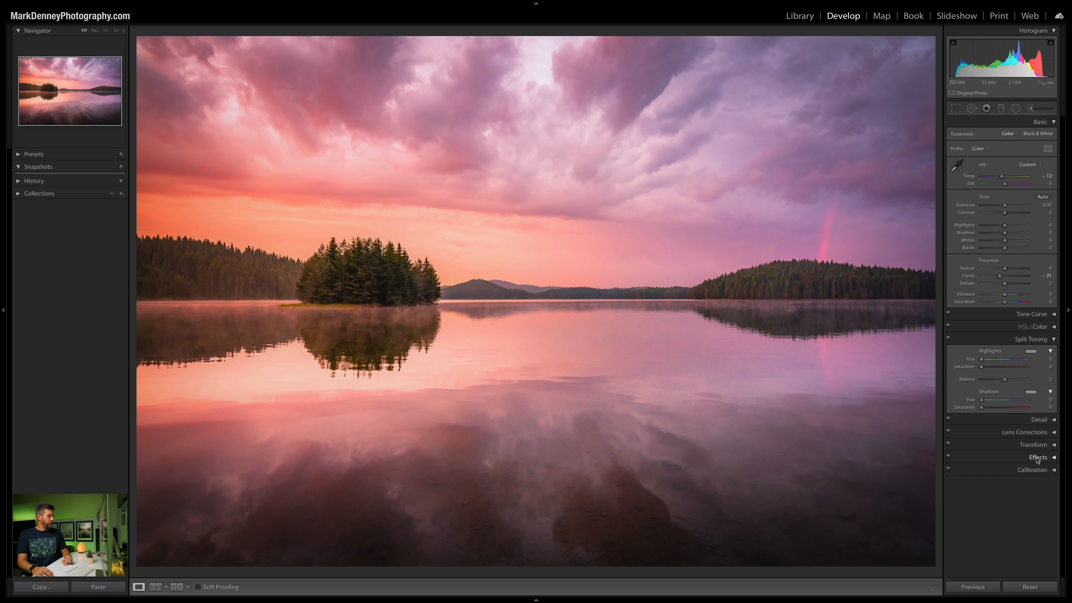
# Compare the edited lake sunset photo with its before view.
pyautogui.click(1040, 420)
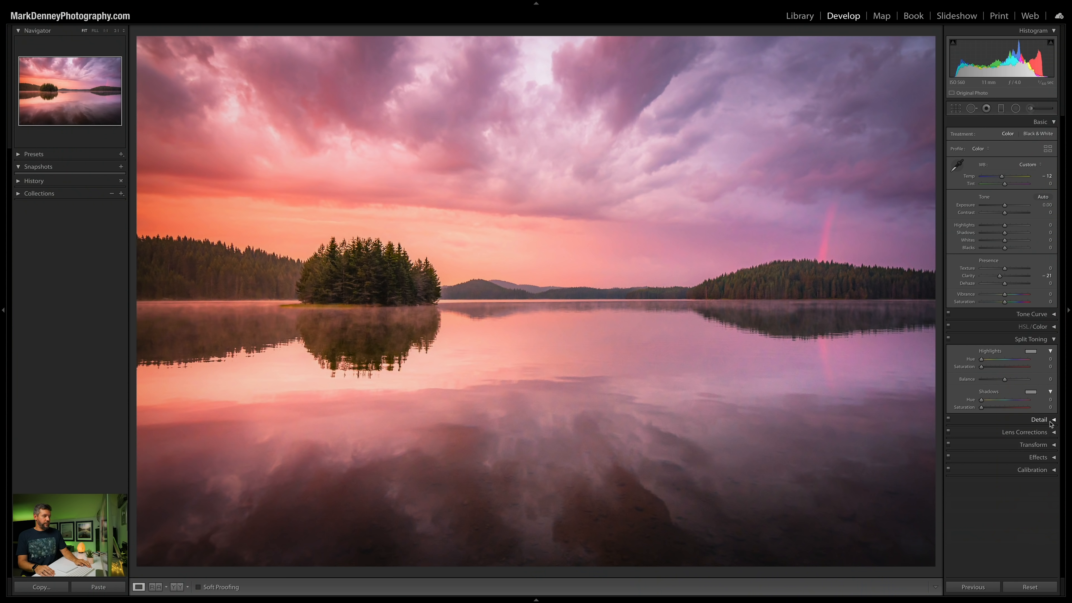
pyautogui.press('\\')
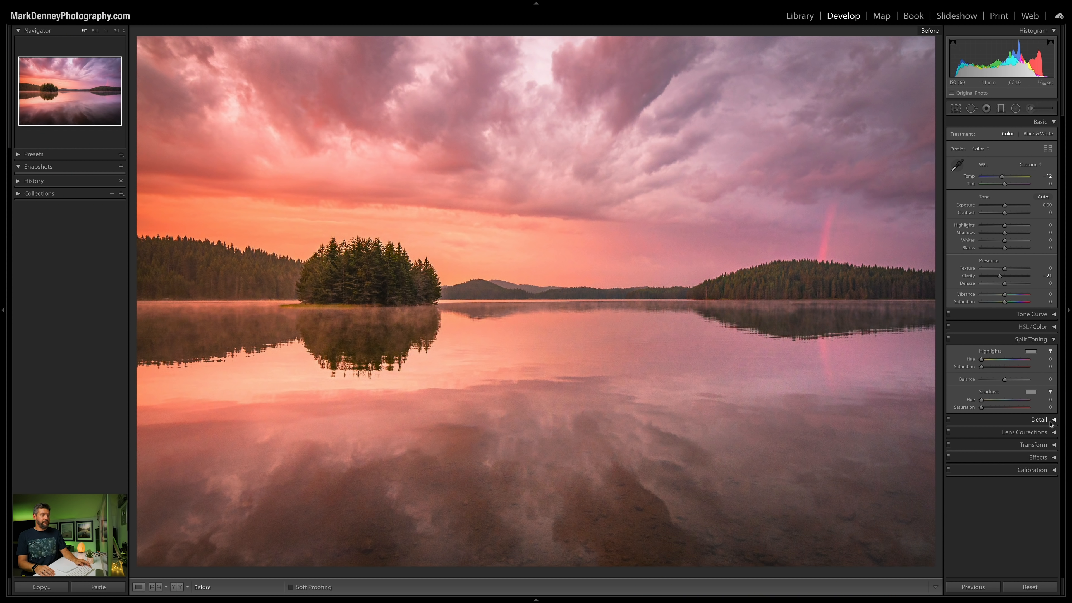
pyautogui.press('\\')
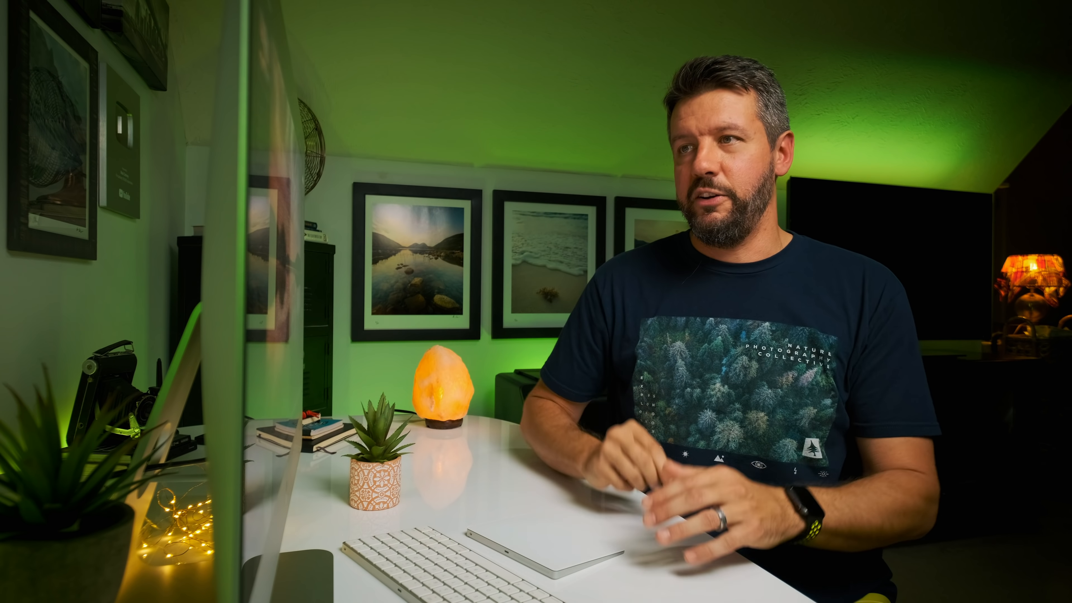
# Check highlight clipping on the unedited mountain photo and advance through its versions to the darker, warmer edit.
pyautogui.click(1052, 43)
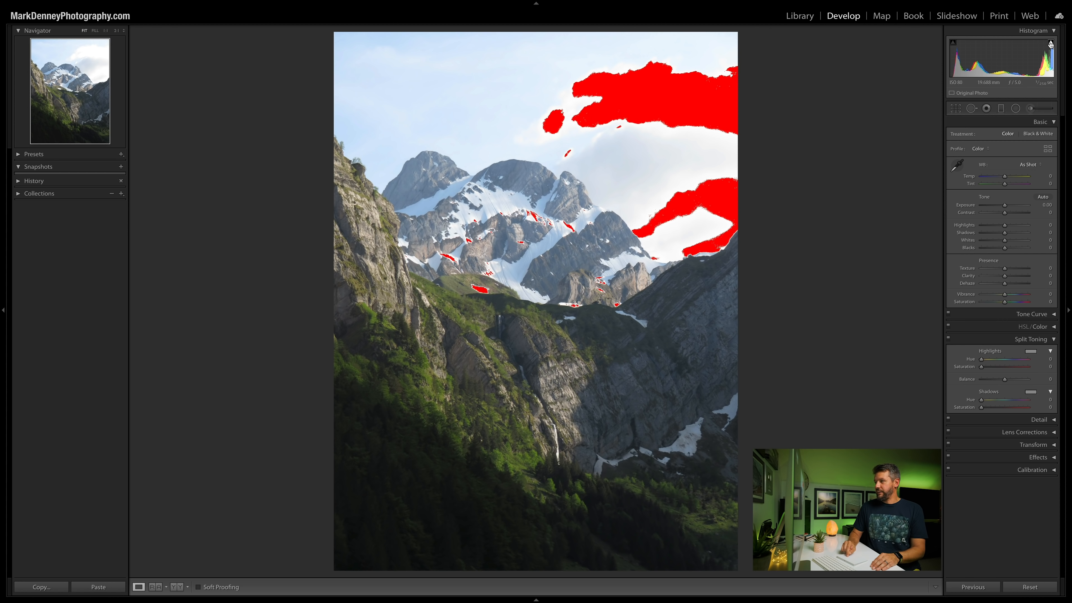
pyautogui.press('Right')
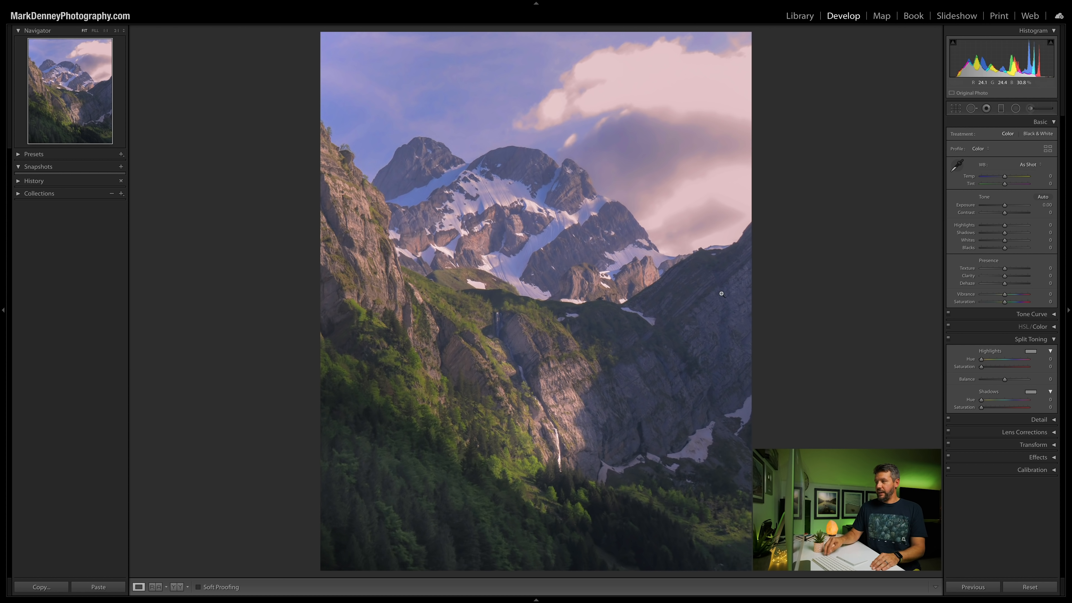
pyautogui.hotkey('ctrl', 'shift', 'v')
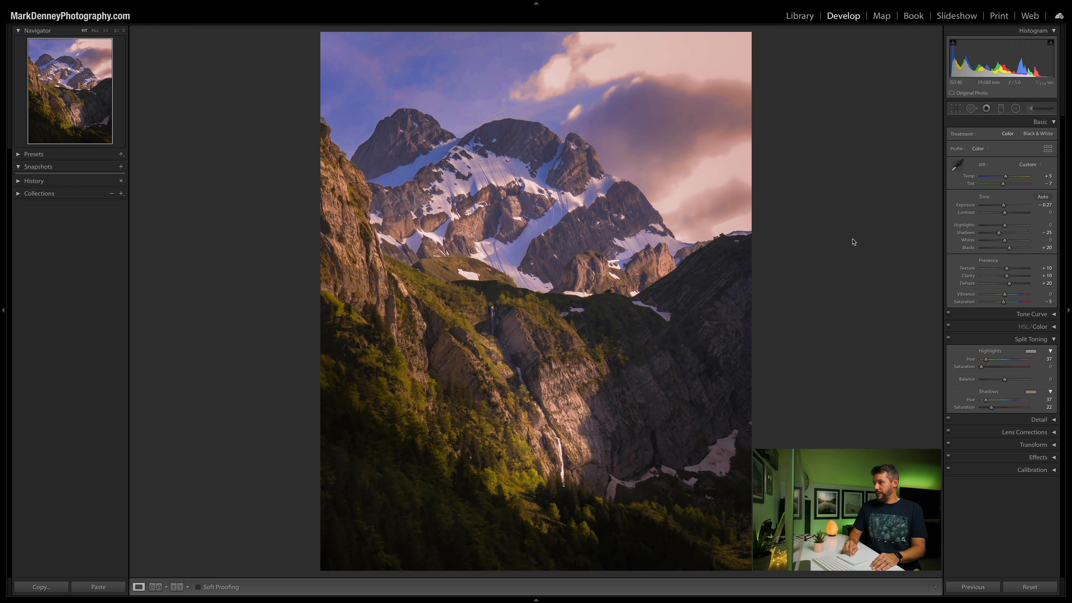
# Examine the graduated filter's settings and coverage over the forested slope, and the crop of the mountain photo.
pyautogui.click(1003, 108)
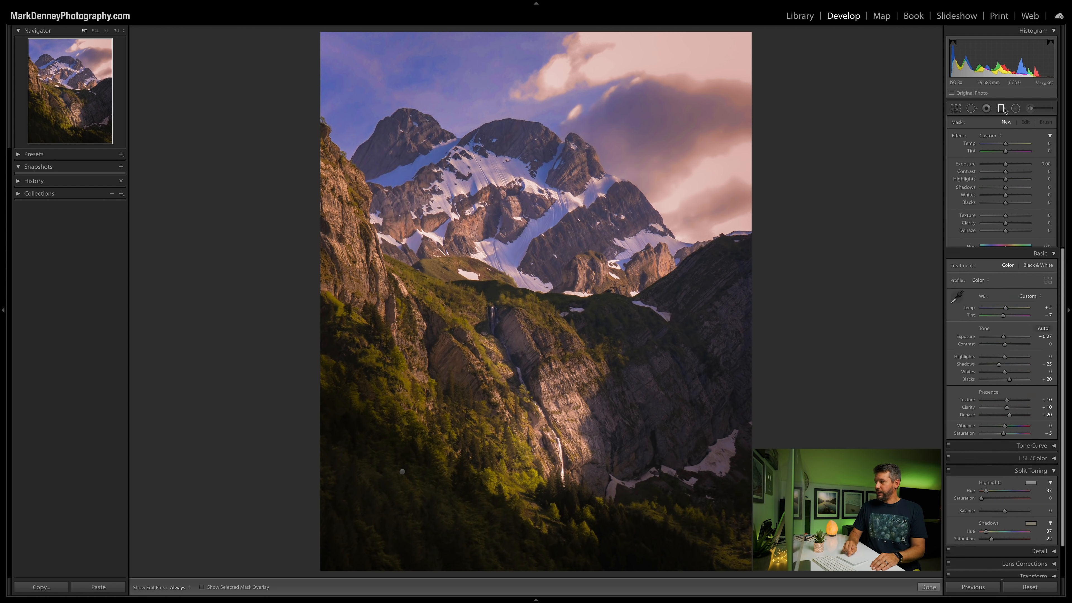
pyautogui.click(403, 473)
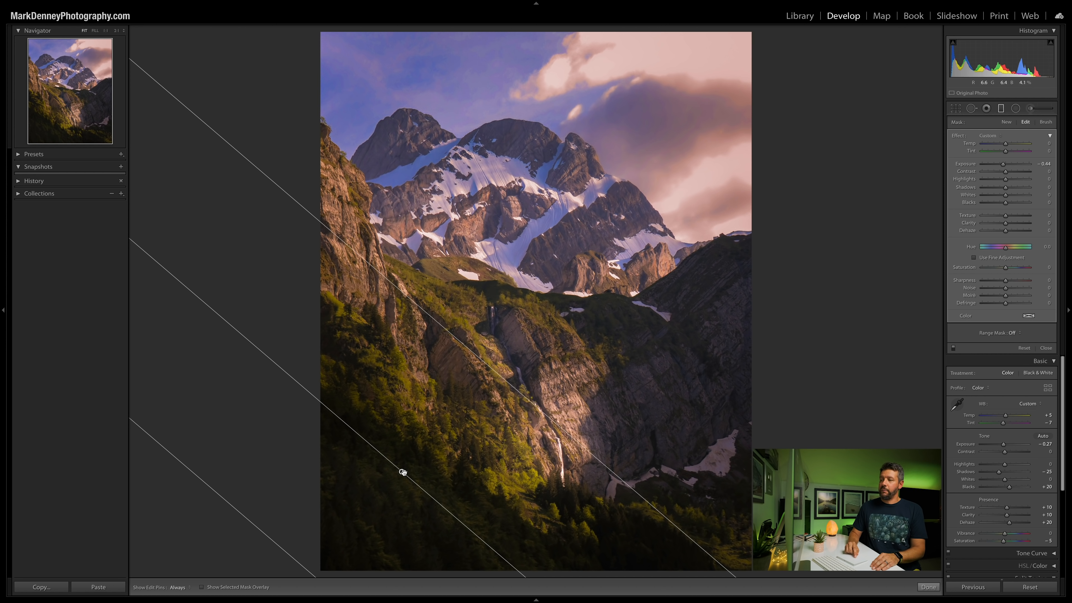
pyautogui.moveTo(403, 472)
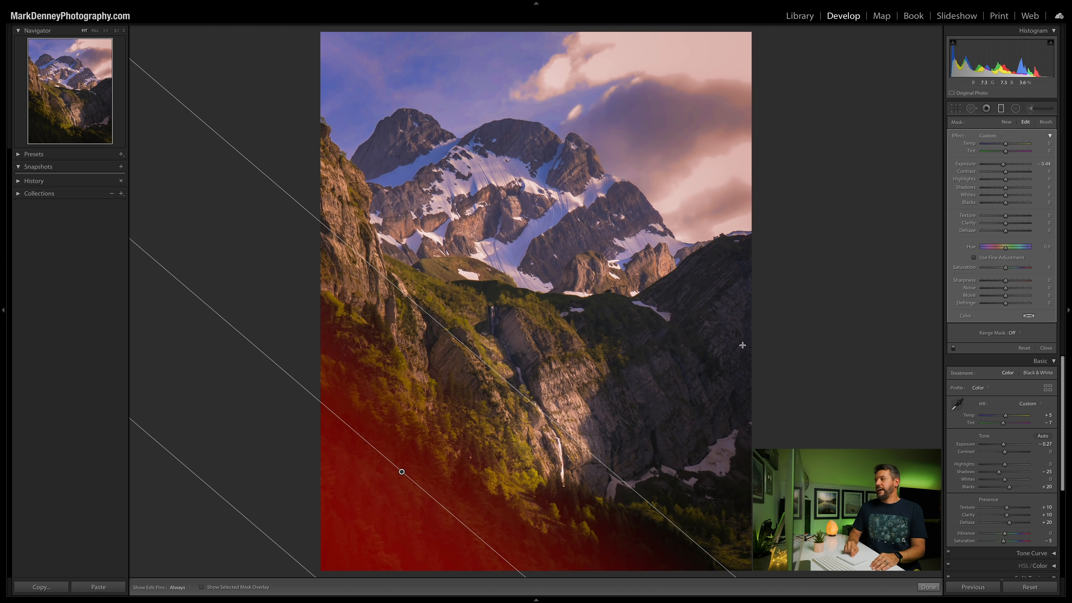
pyautogui.click(1047, 348)
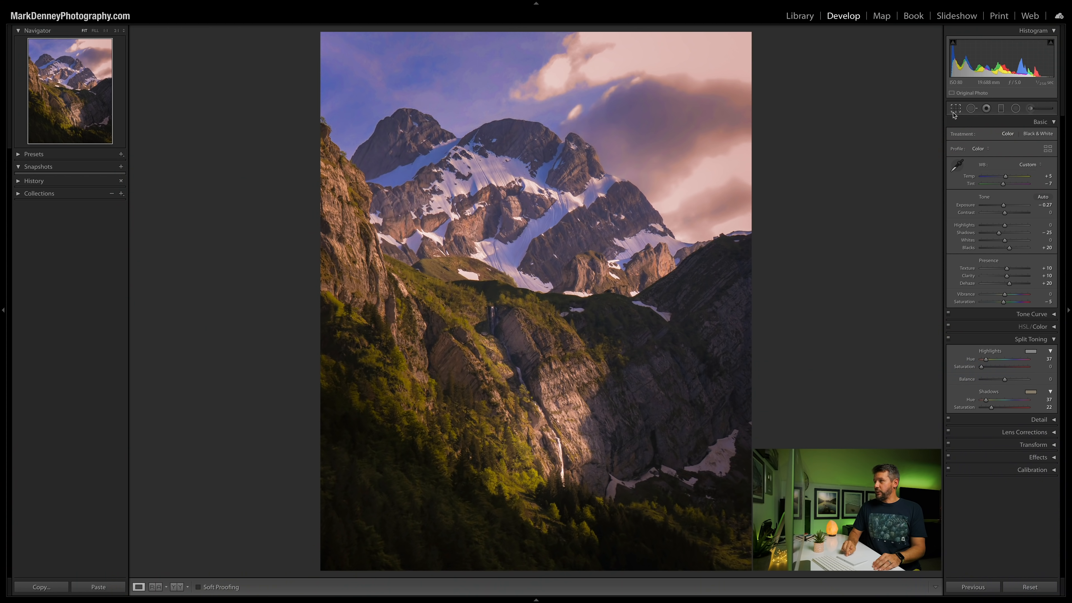
pyautogui.click(955, 109)
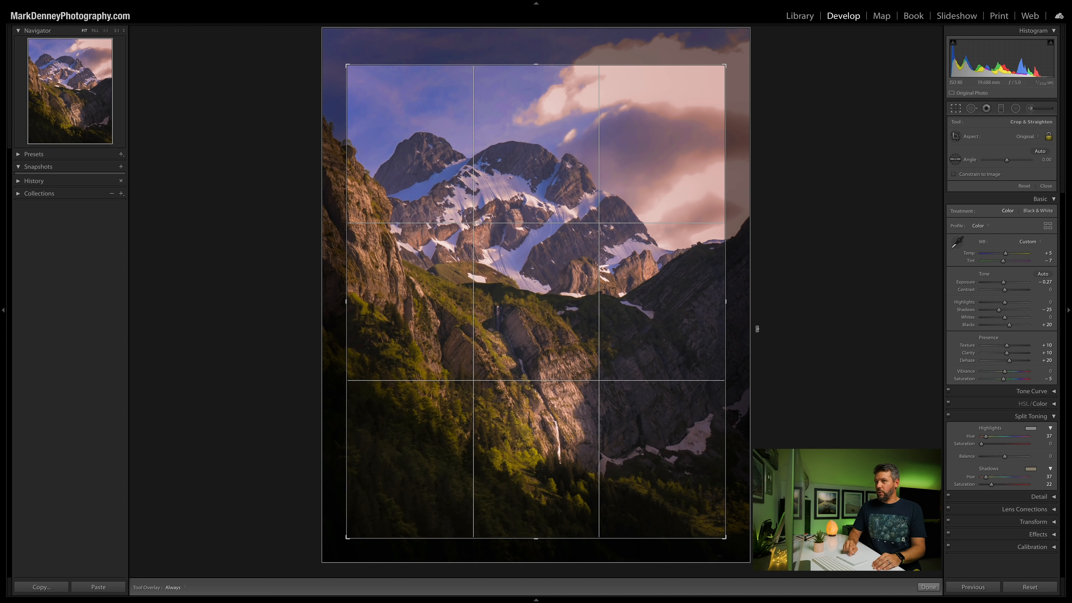
pyautogui.click(1046, 186)
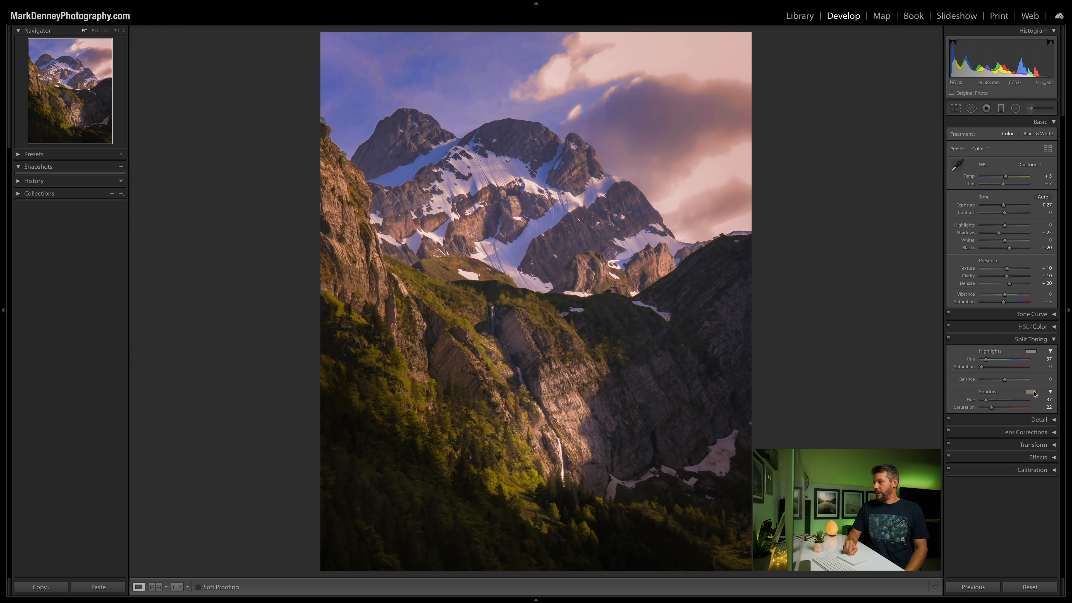
# Examine the split toning color for the mountain photo's shadows and compare the image with and without split toning.
pyautogui.click(949, 338)
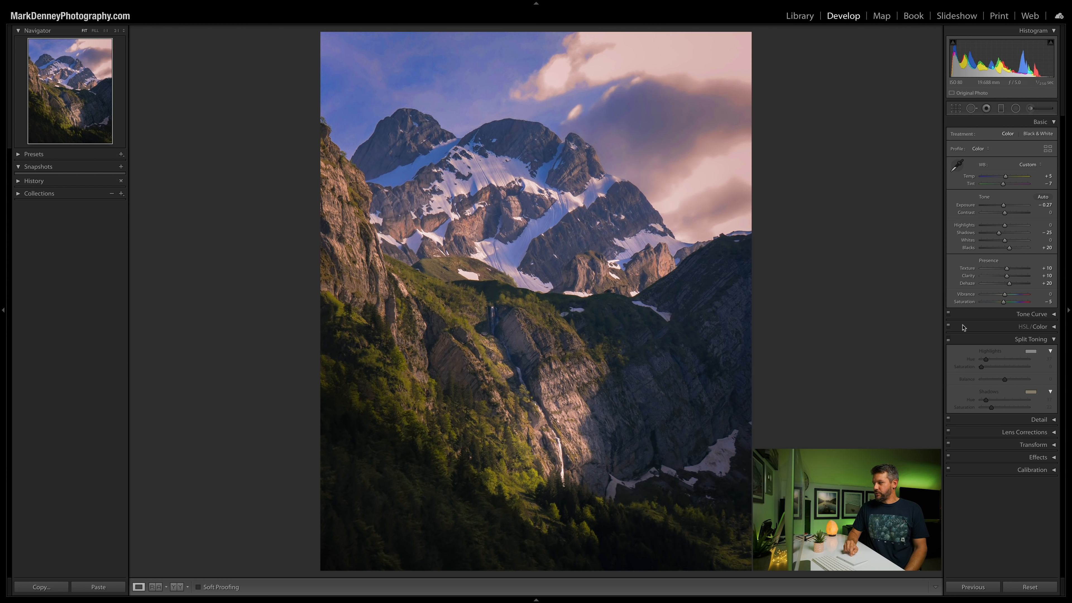
pyautogui.click(949, 339)
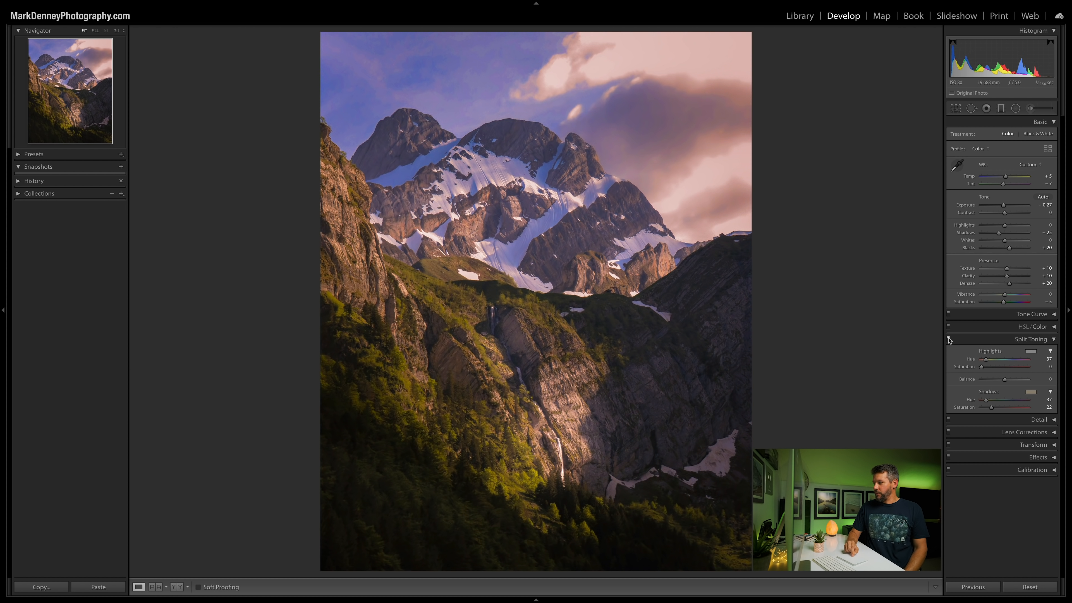
pyautogui.click(948, 339)
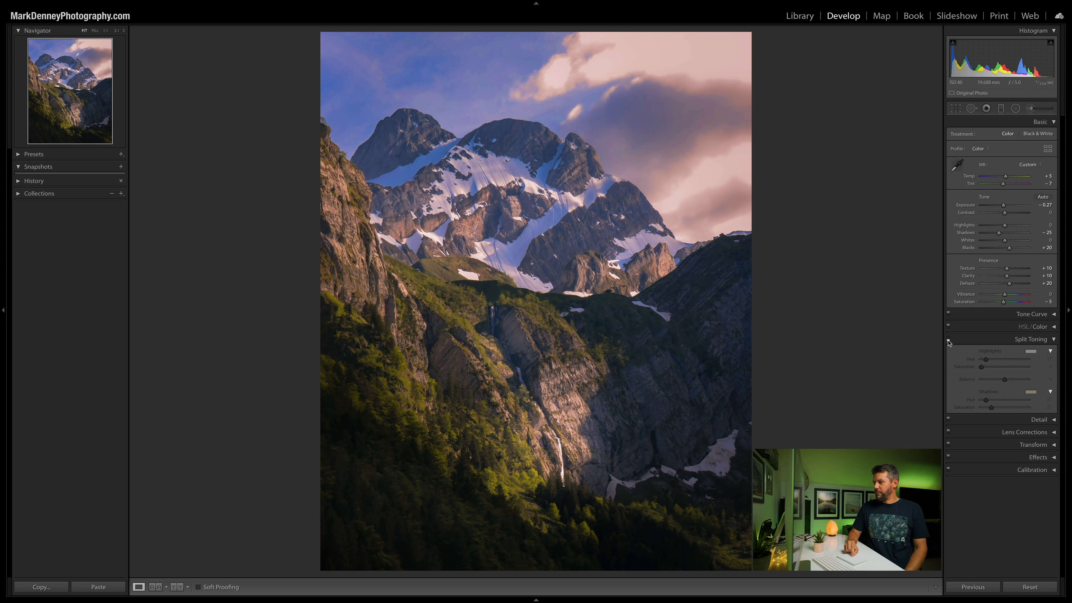
pyautogui.click(949, 339)
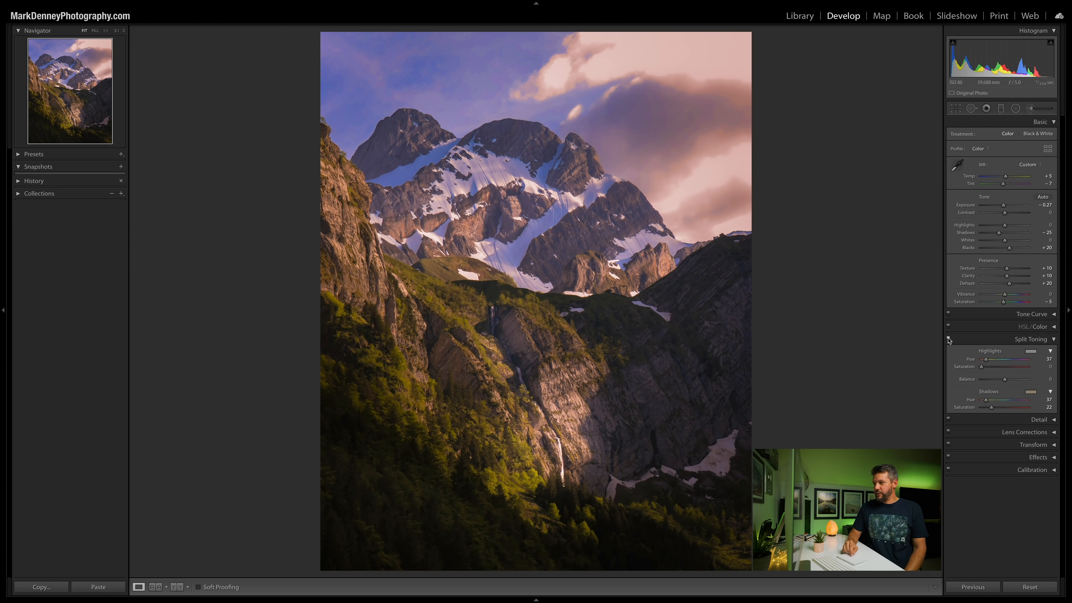
pyautogui.click(1031, 391)
pyautogui.click(854, 372)
pyautogui.click(949, 340)
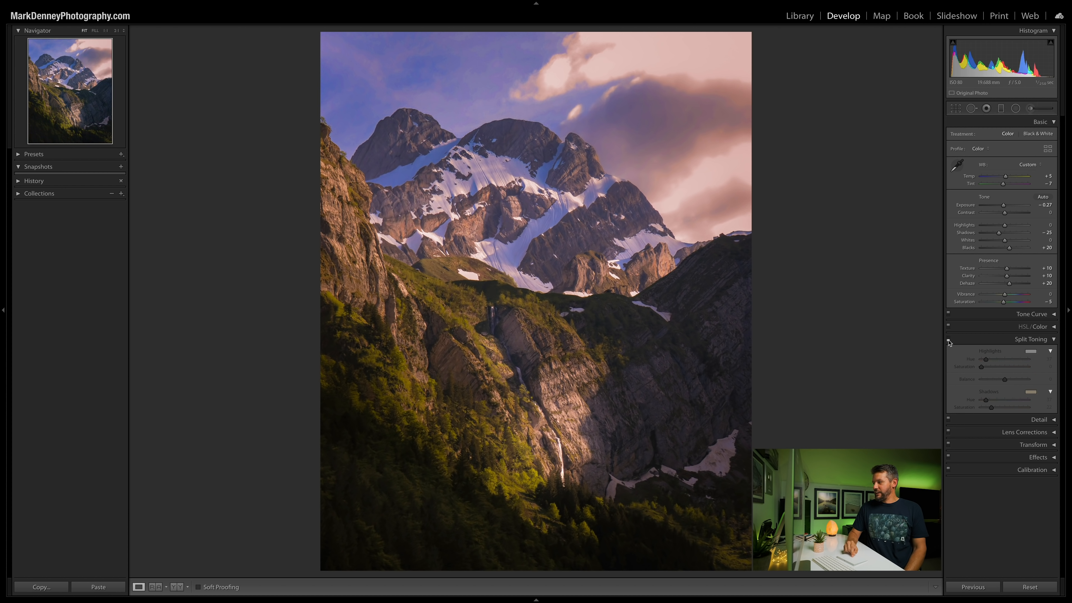
pyautogui.click(949, 339)
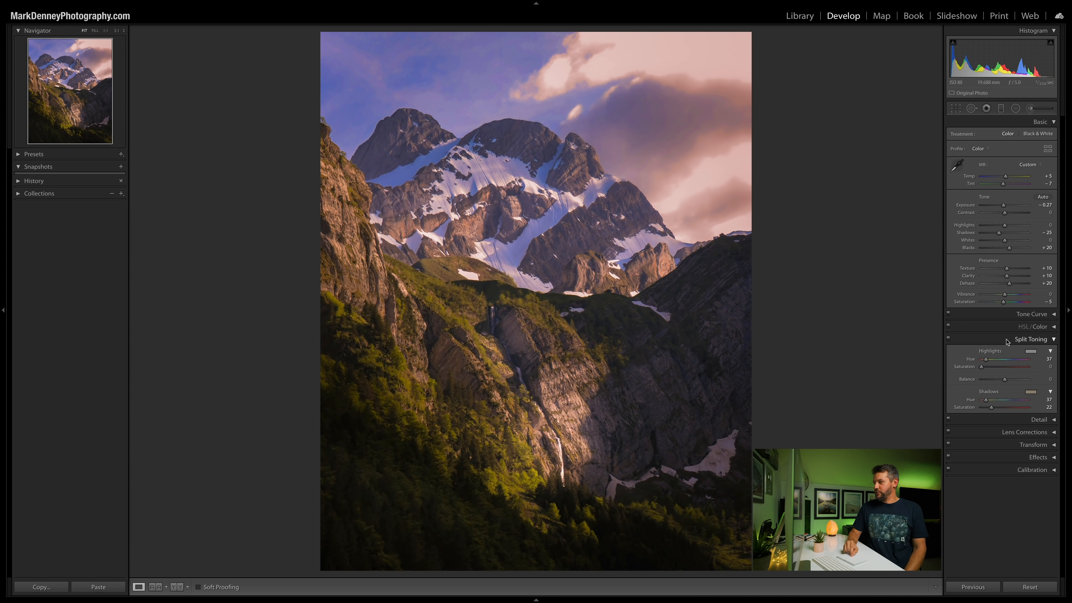
pyautogui.click(1042, 341)
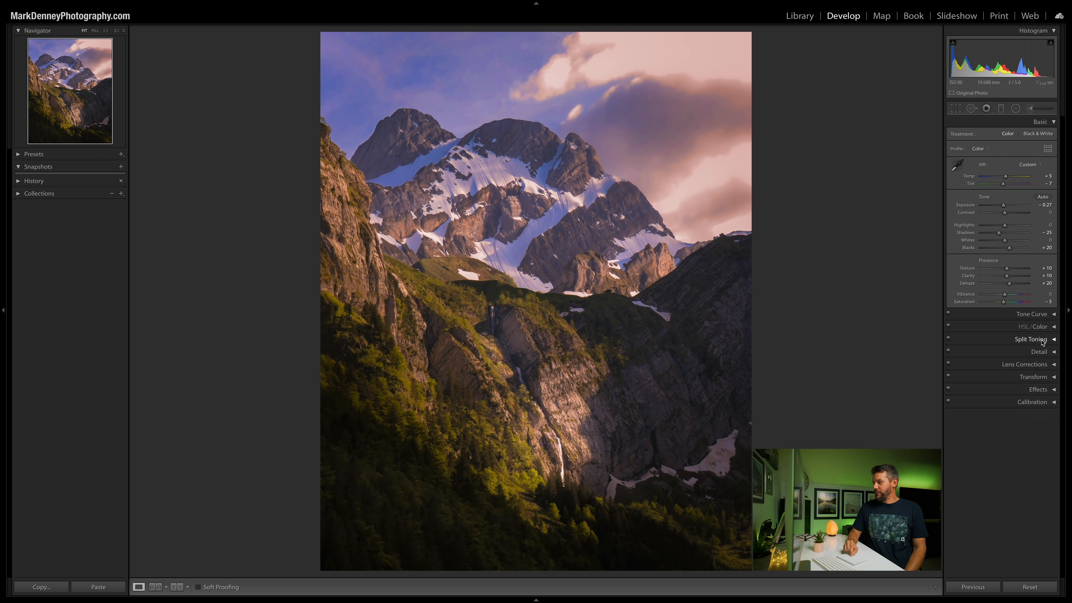
# Examine the mountain photo's post-crop vignette settings and compare the image with and without the effect.
pyautogui.click(1036, 390)
pyautogui.click(949, 388)
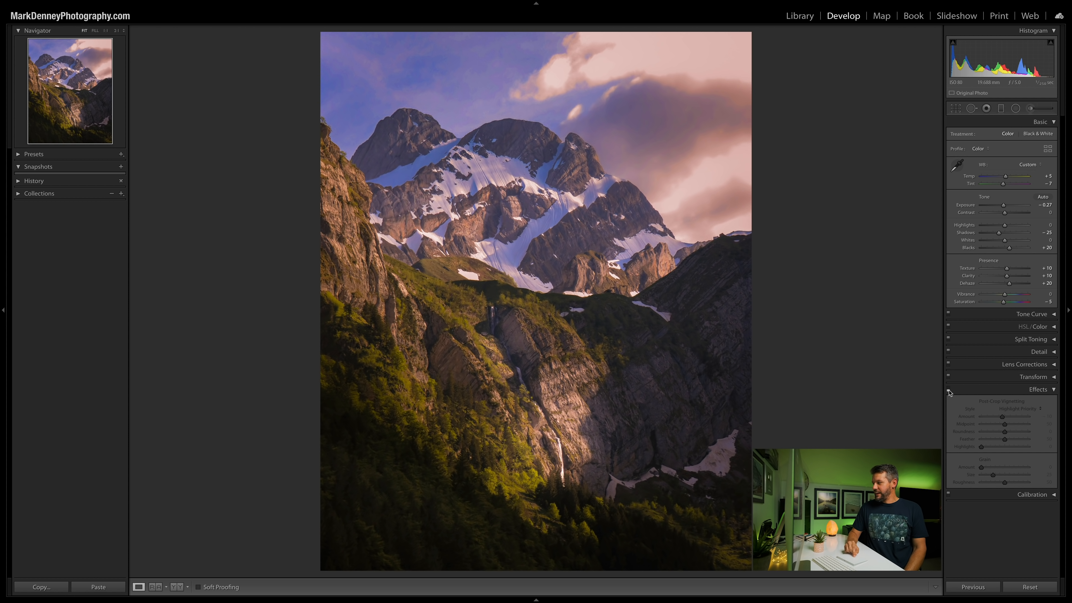
pyautogui.click(950, 389)
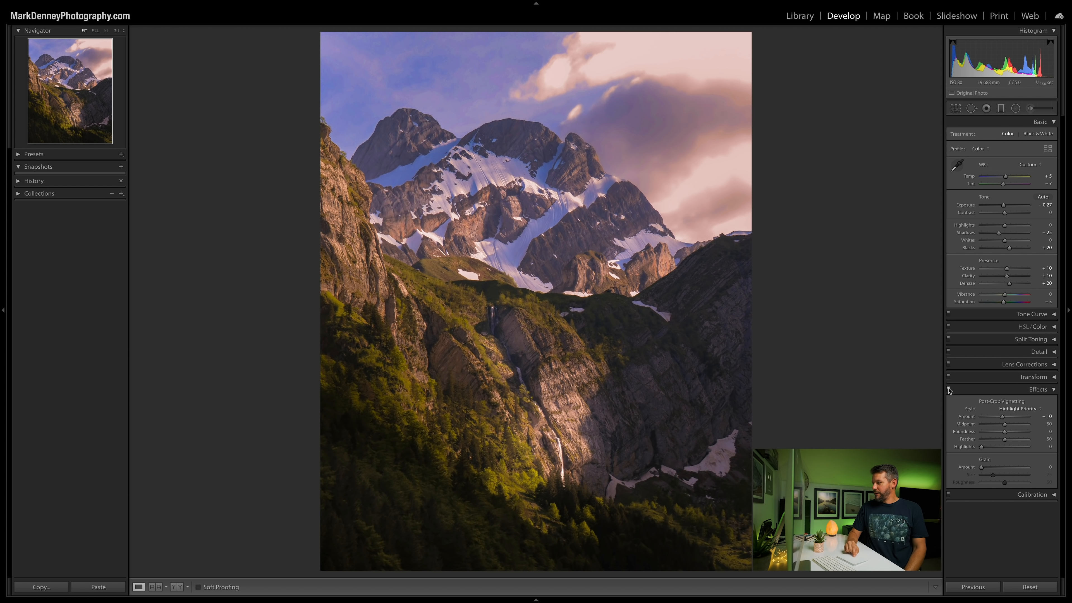
pyautogui.click(1043, 391)
pyautogui.click(1042, 390)
pyautogui.click(1041, 387)
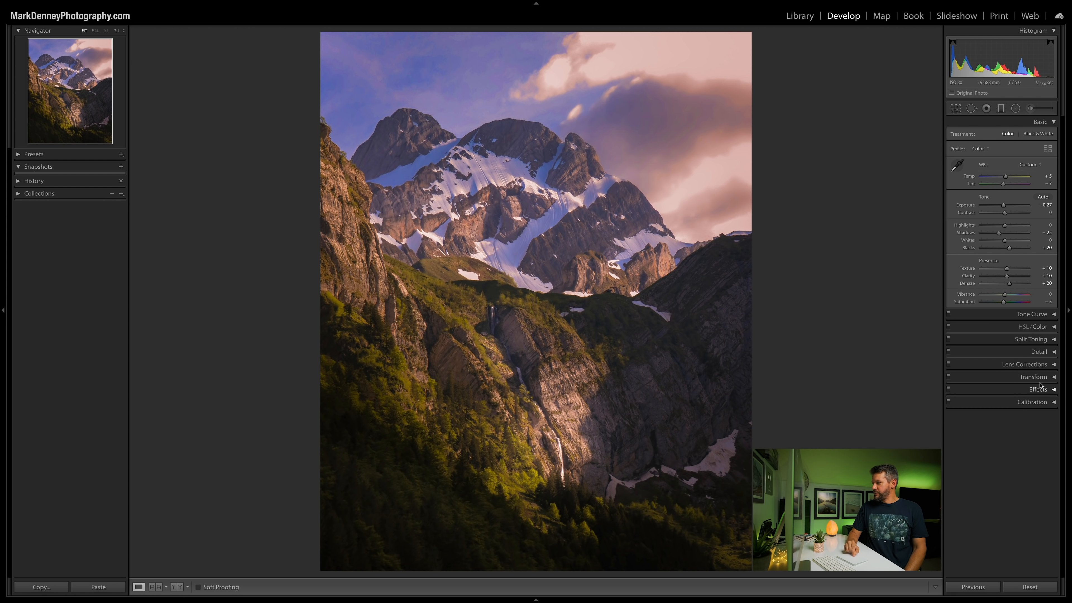
# Compare the mountain photo with and without its HSL yellow hue adjustment, and against its before view.
pyautogui.click(1055, 328)
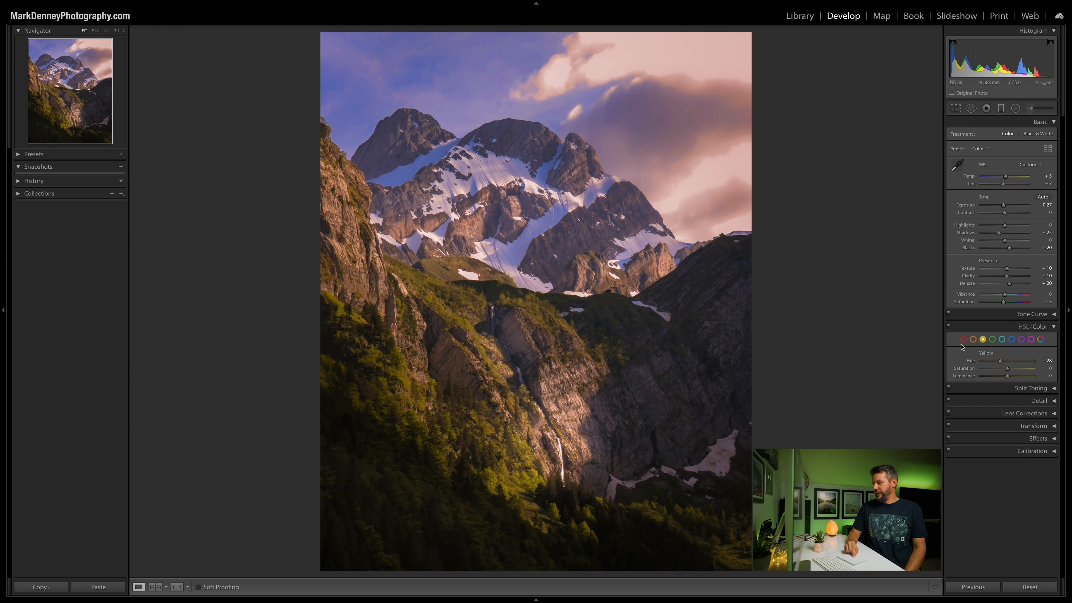
pyautogui.click(948, 327)
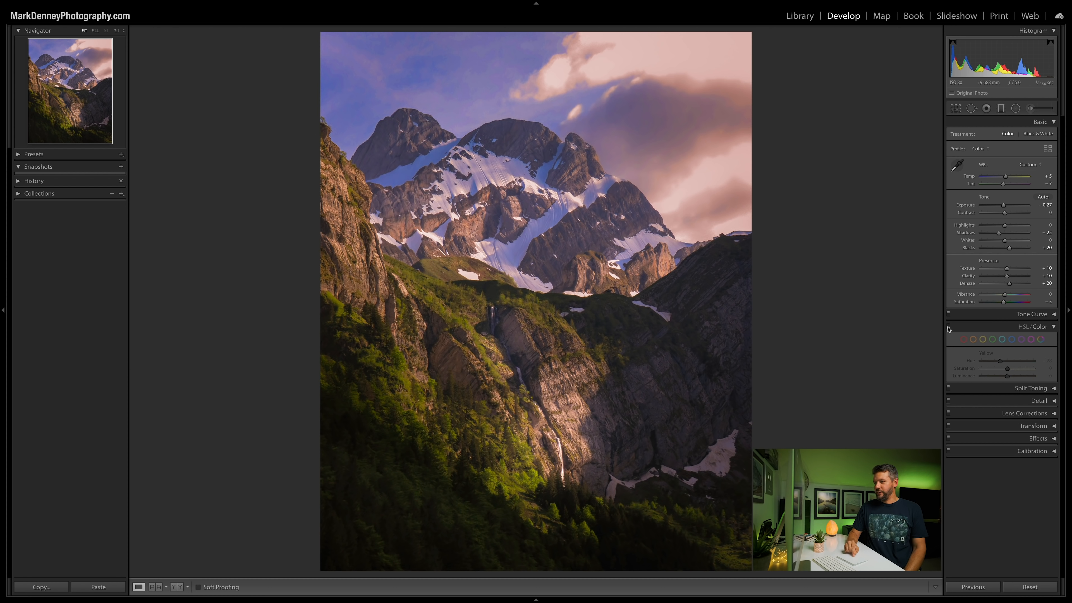
pyautogui.click(948, 327)
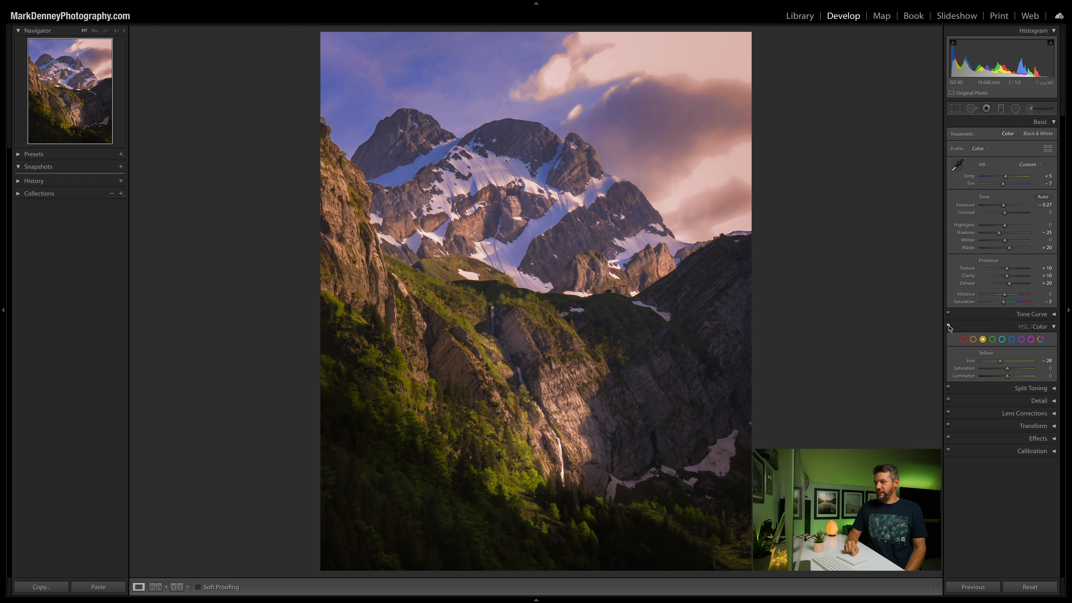
pyautogui.click(1054, 327)
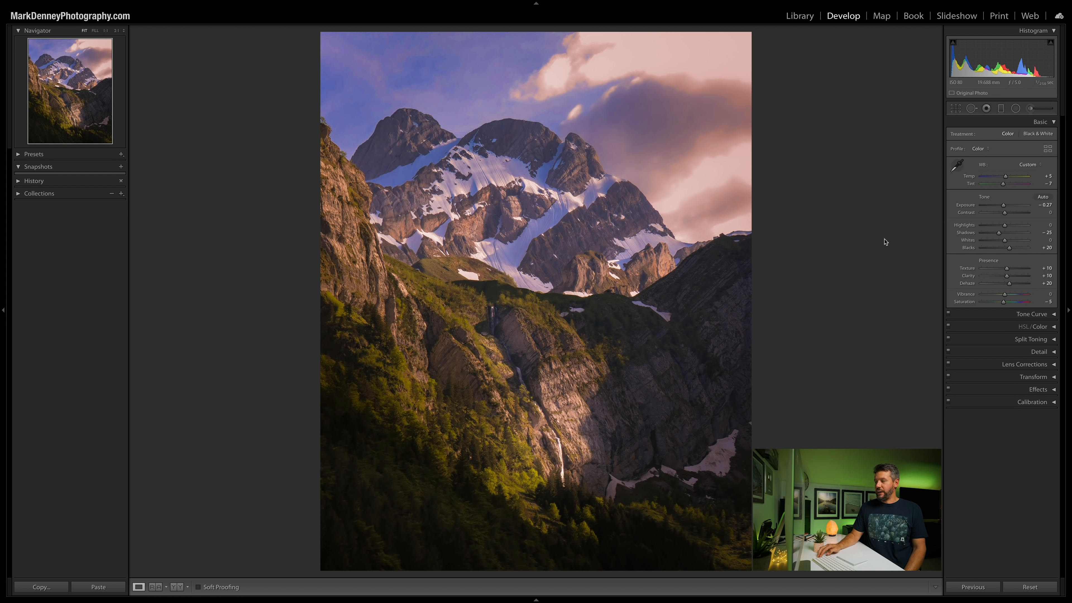
pyautogui.press('\\')
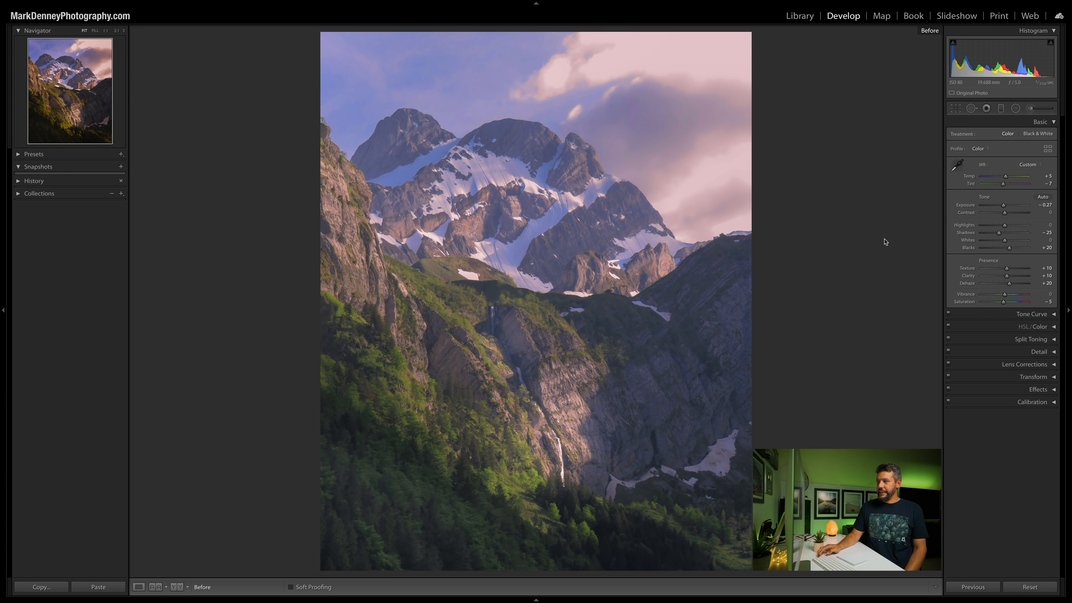
pyautogui.press('\\')
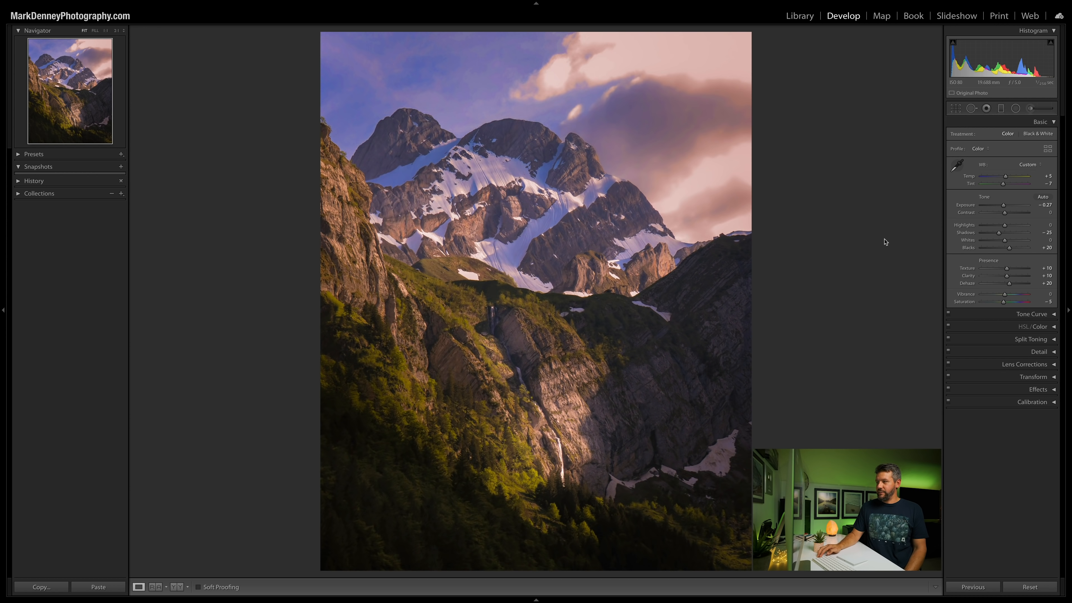
# Examine the mountain photo's point curve preset and view the image without its tone curve adjustment.
pyautogui.click(1045, 317)
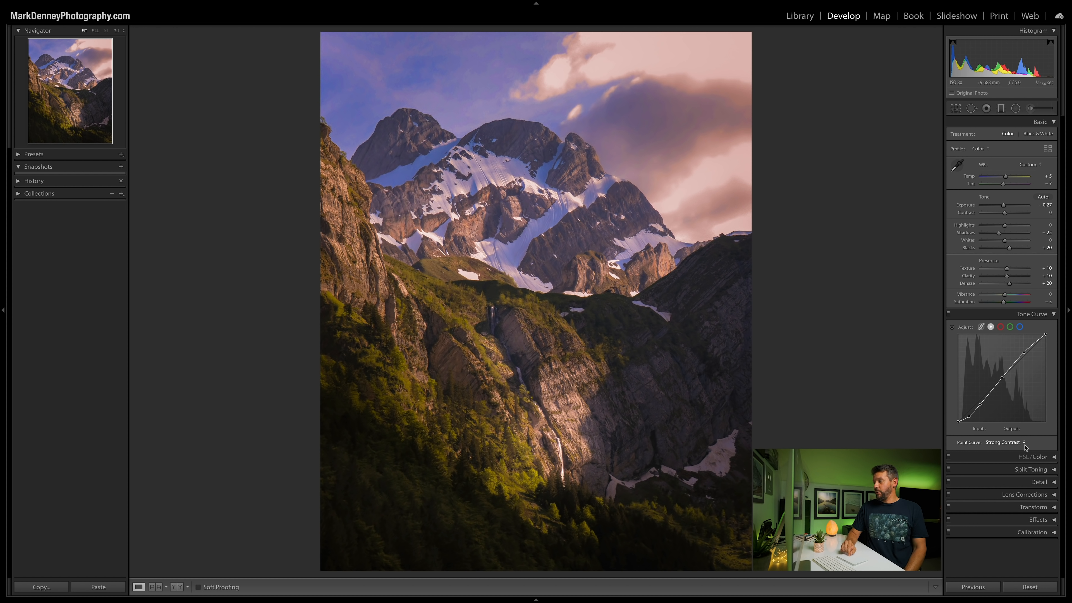
pyautogui.click(1019, 444)
pyautogui.click(1017, 443)
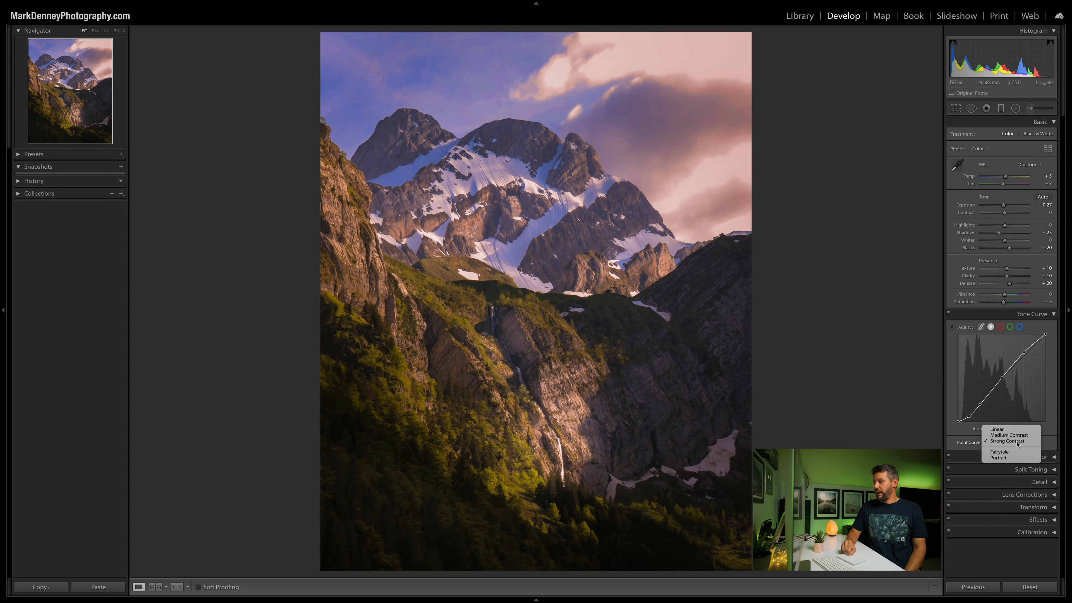
pyautogui.click(948, 314)
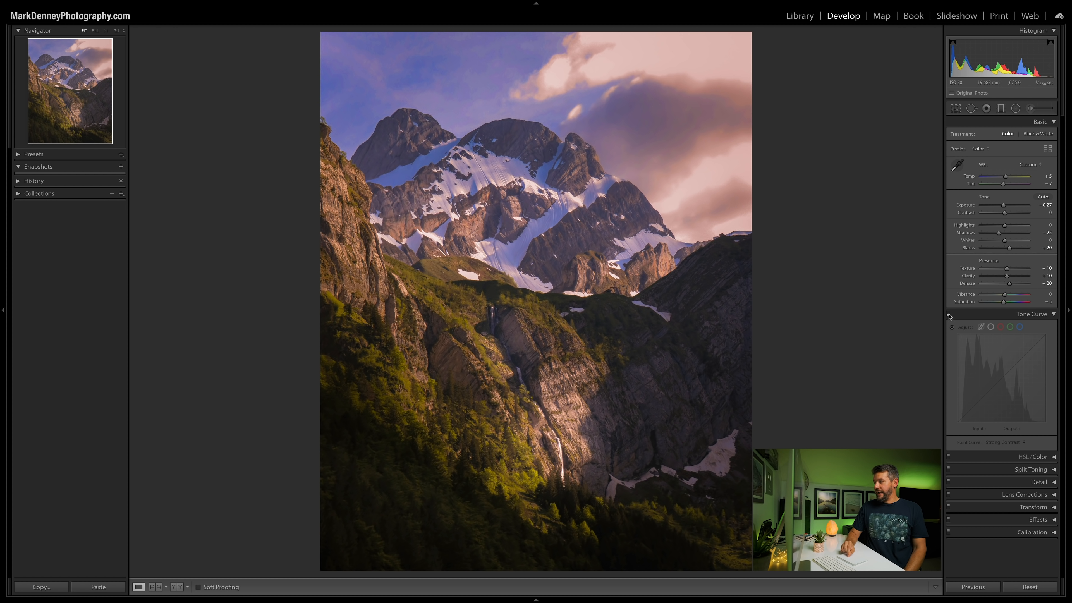
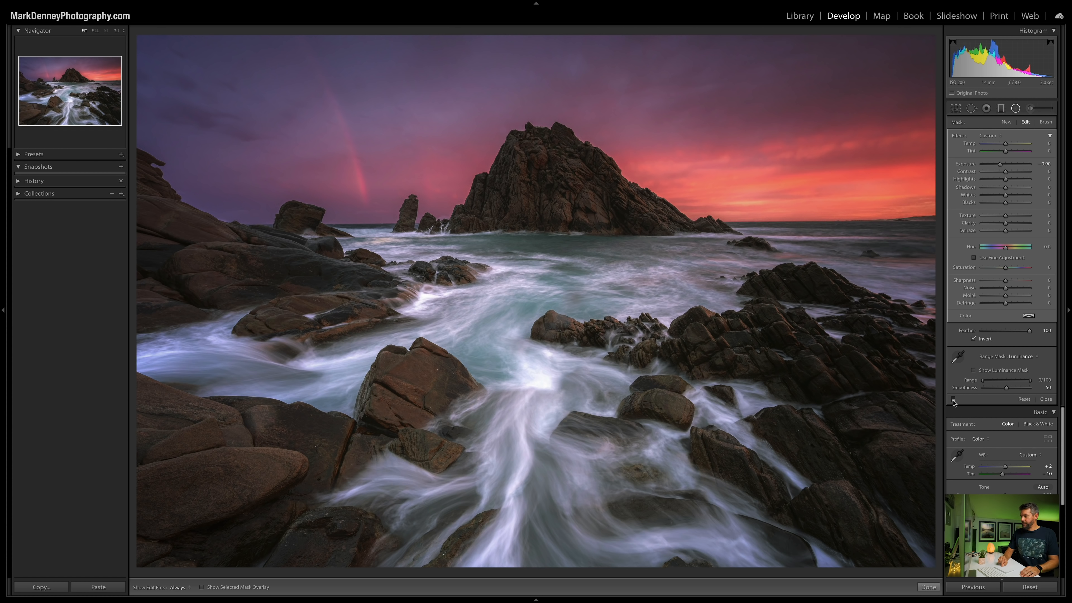
# Compare the seascape with and without its radial filters, and check its post-crop vignetting and grain settings.
pyautogui.click(954, 399)
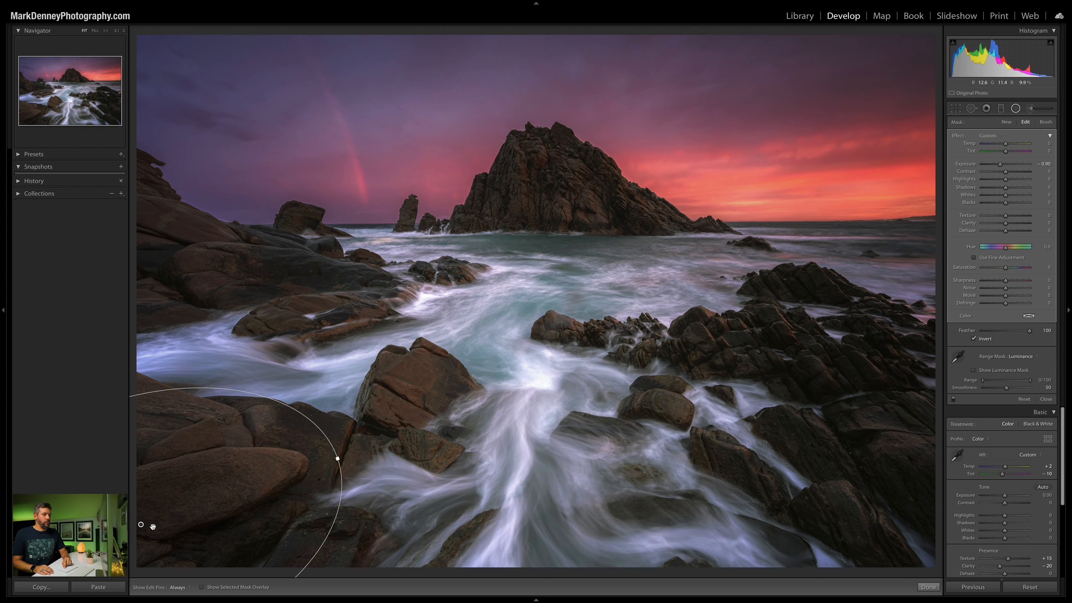
pyautogui.click(1046, 399)
pyautogui.click(1038, 389)
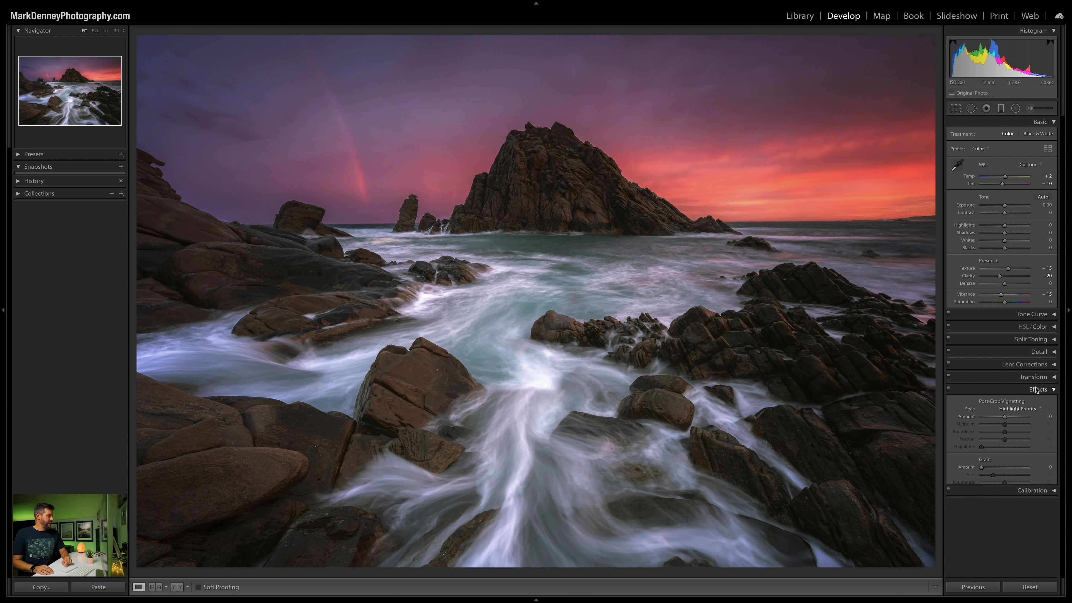
pyautogui.click(1038, 389)
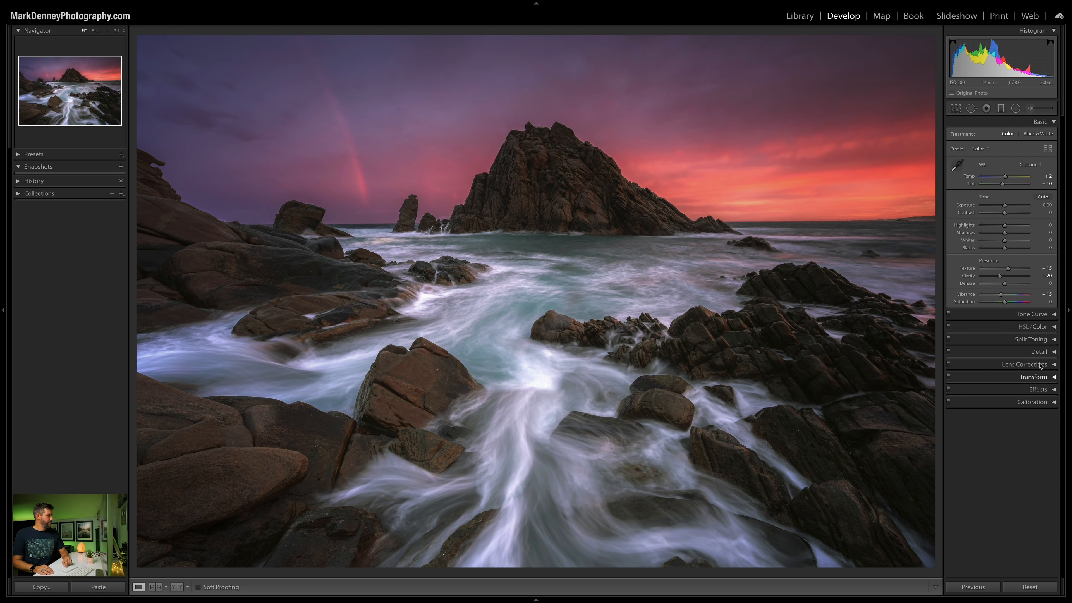
# Examine the seascape's split toning color for the highlights and compare the image with and without split toning.
pyautogui.click(1040, 341)
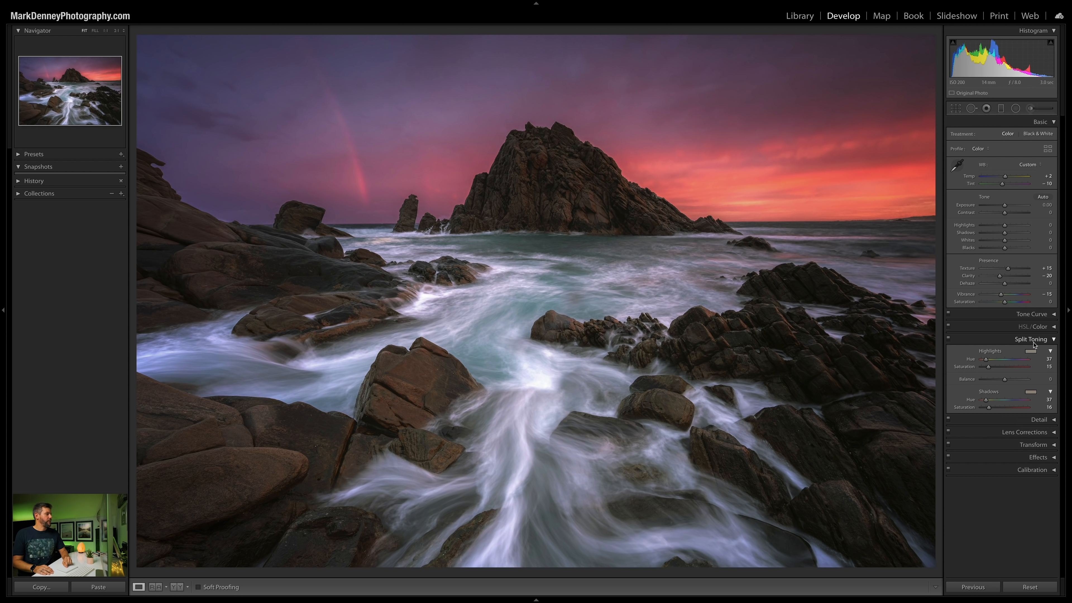
pyautogui.click(1033, 352)
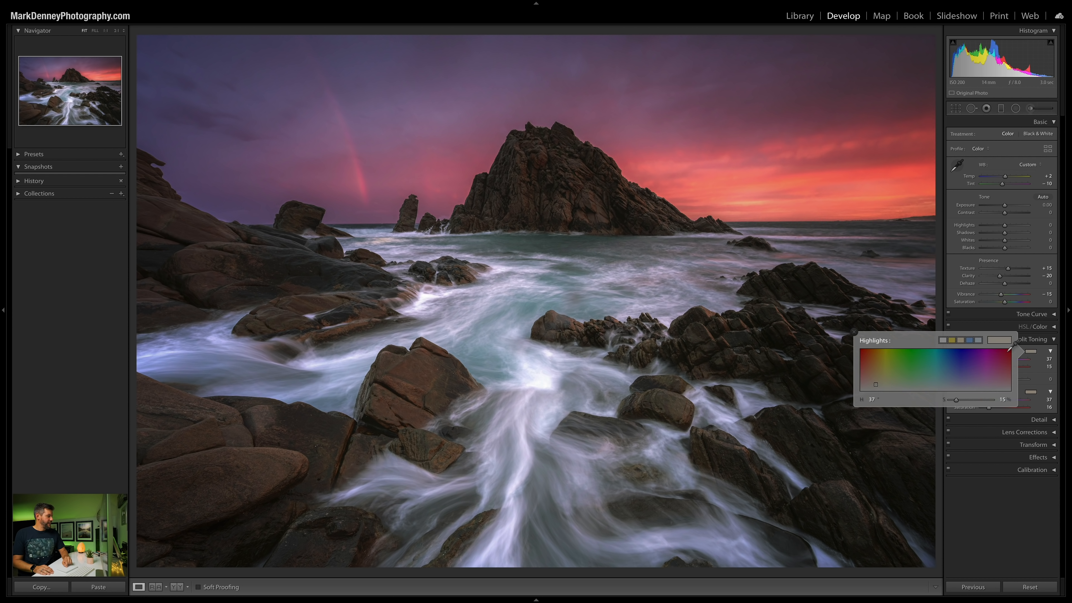
pyautogui.click(853, 332)
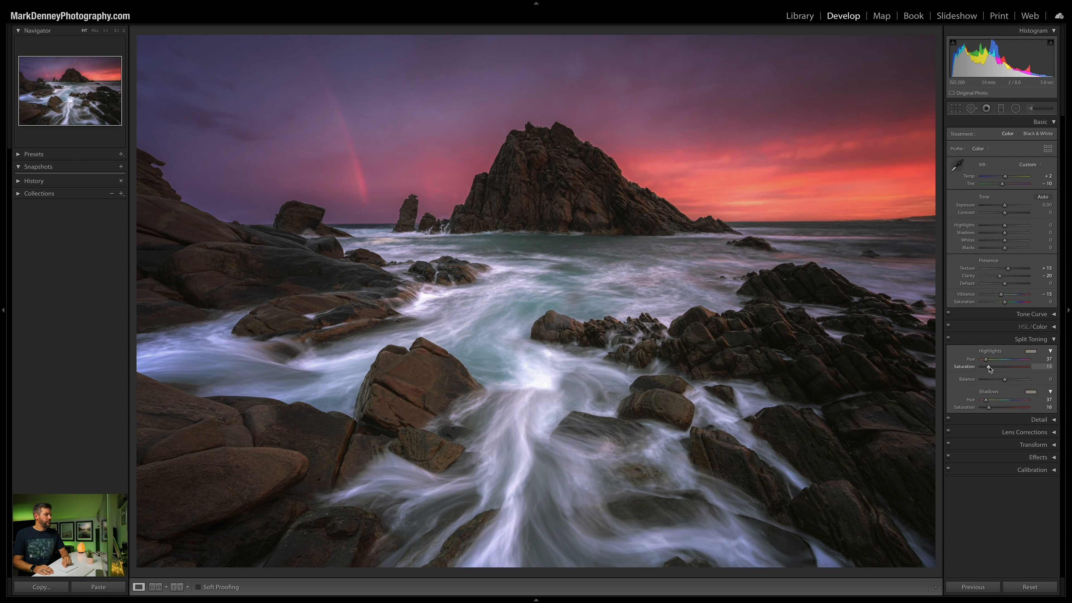
pyautogui.click(948, 339)
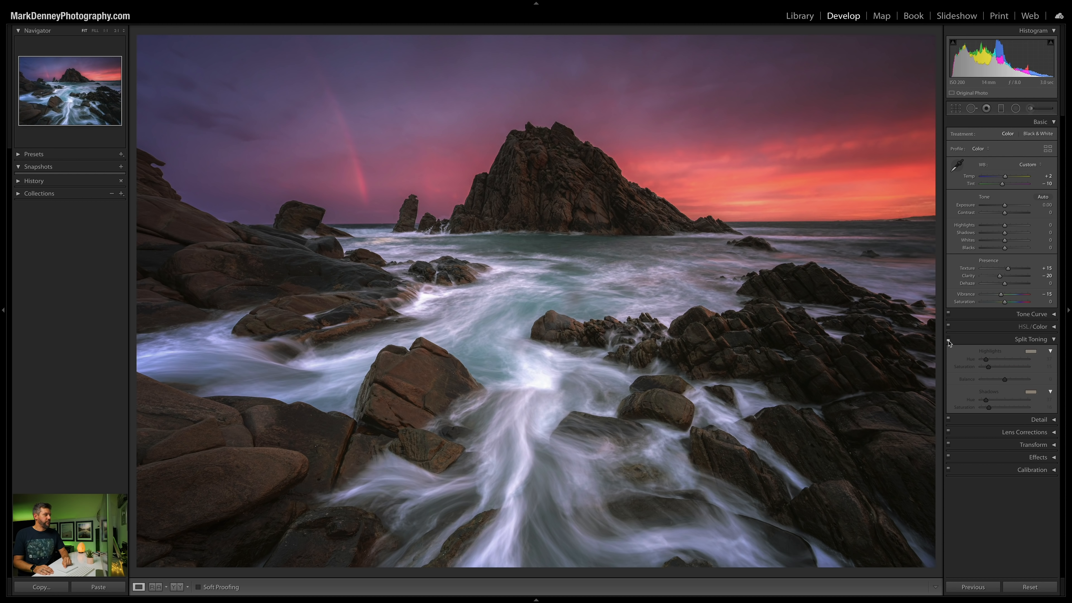
pyautogui.click(948, 339)
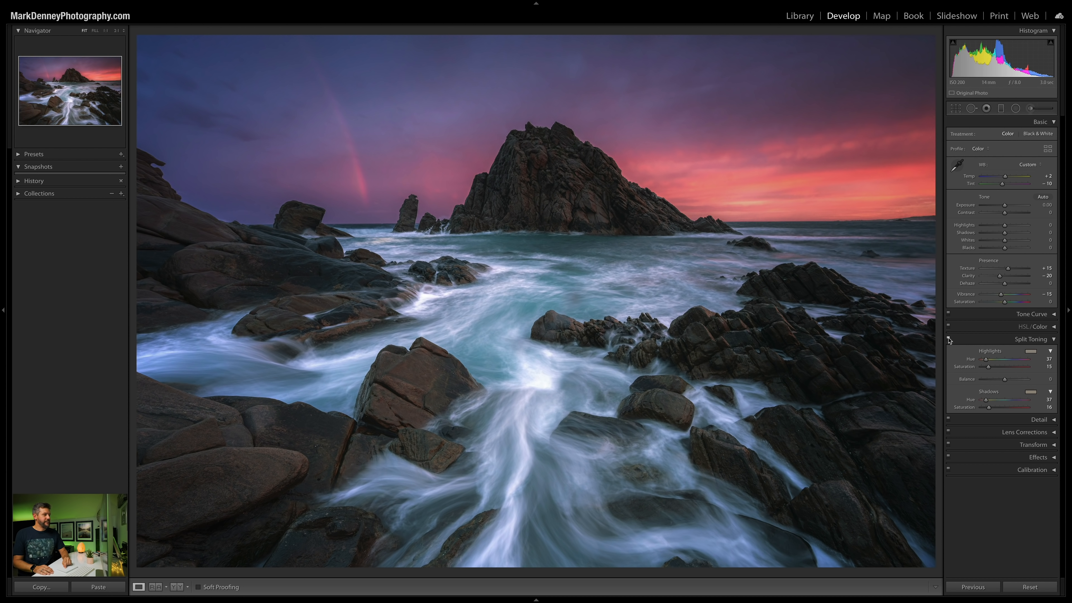
pyautogui.click(948, 339)
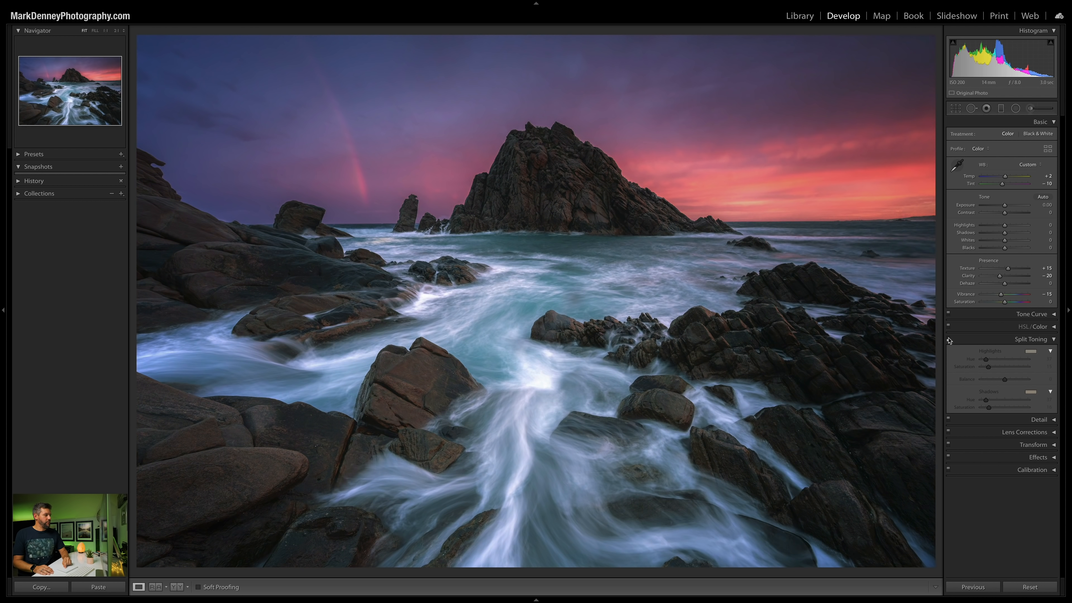
pyautogui.click(949, 339)
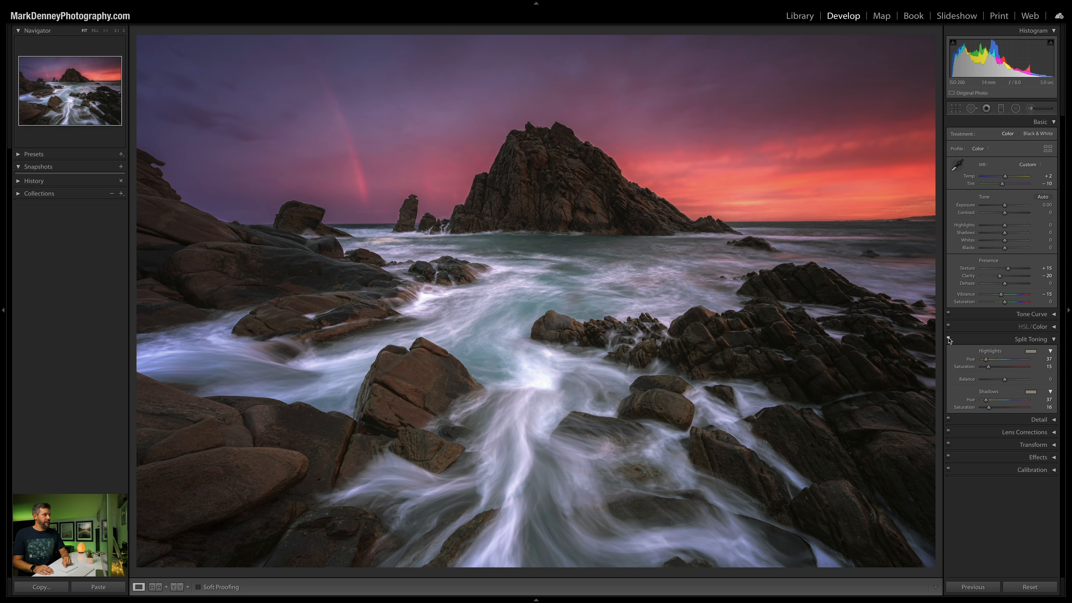
pyautogui.click(1040, 339)
# Set the seascape's blue luminance to -34 in the HSL color adjustments.
pyautogui.click(1055, 327)
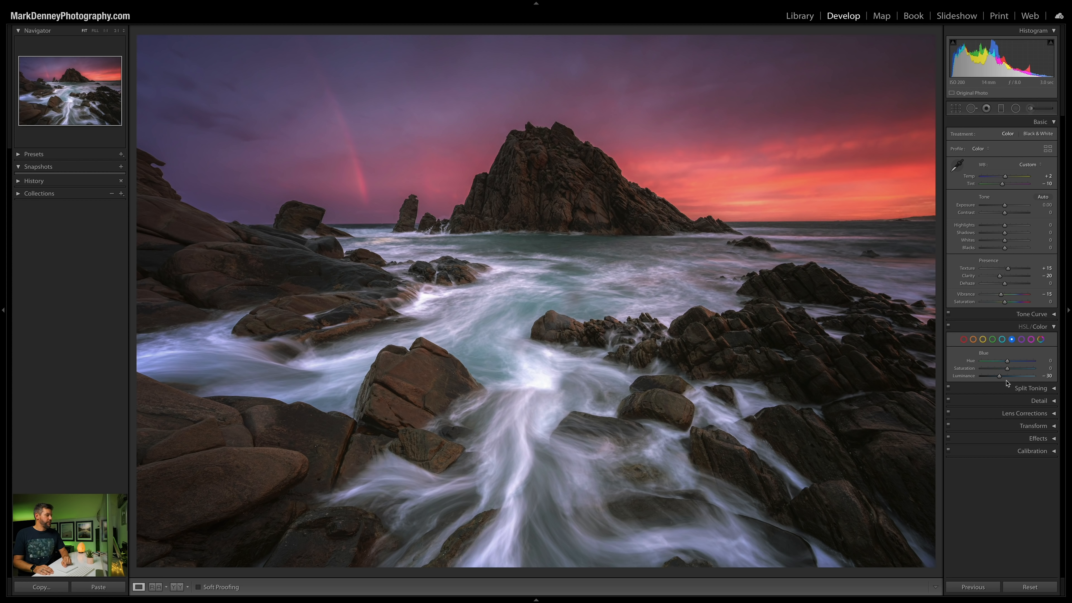
pyautogui.moveTo(1015, 377)
pyautogui.mouseDown()
pyautogui.moveTo(993, 377)
pyautogui.moveTo(1003, 377)
pyautogui.mouseUp()
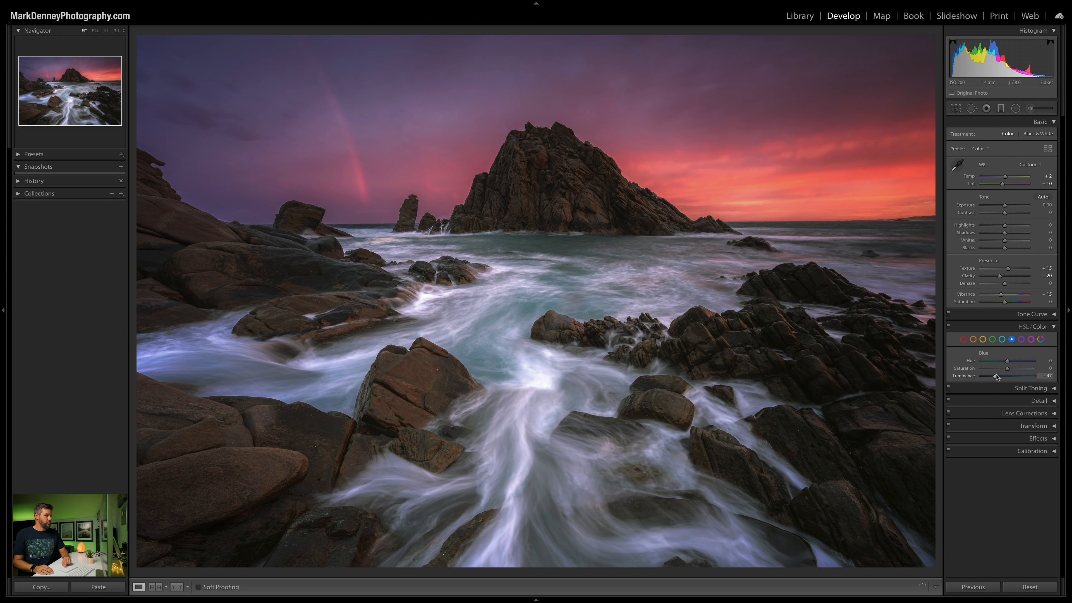
pyautogui.hotkey('ctrl', 'z')
pyautogui.moveTo(1001, 377); pyautogui.dragTo(1002, 379)
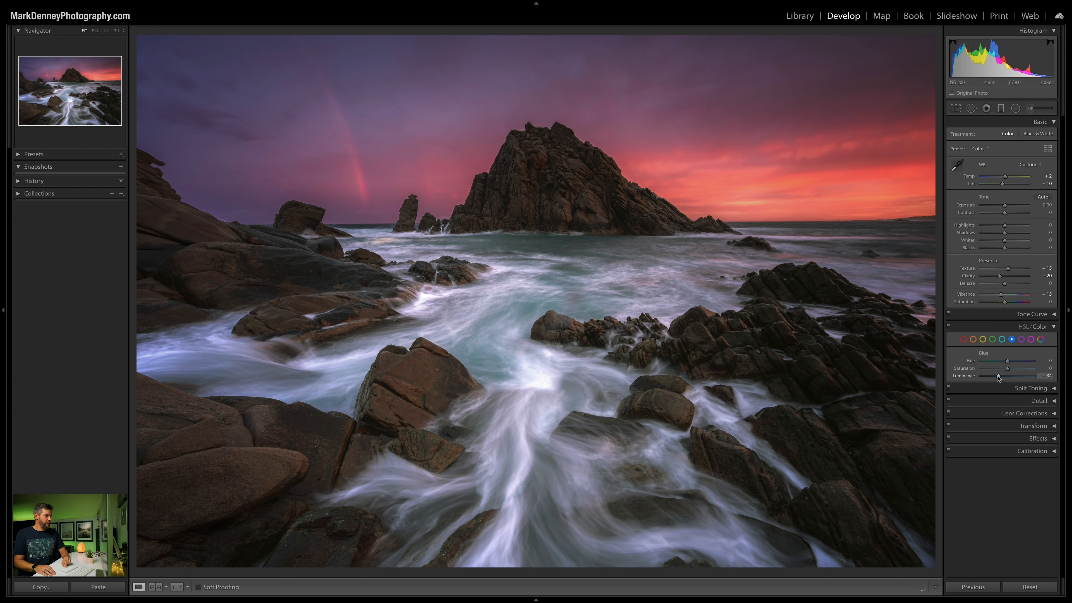
# Compare the seascape with and without its HSL color adjustments, and against its before view.
pyautogui.click(949, 327)
pyautogui.click(949, 327)
pyautogui.click(950, 327)
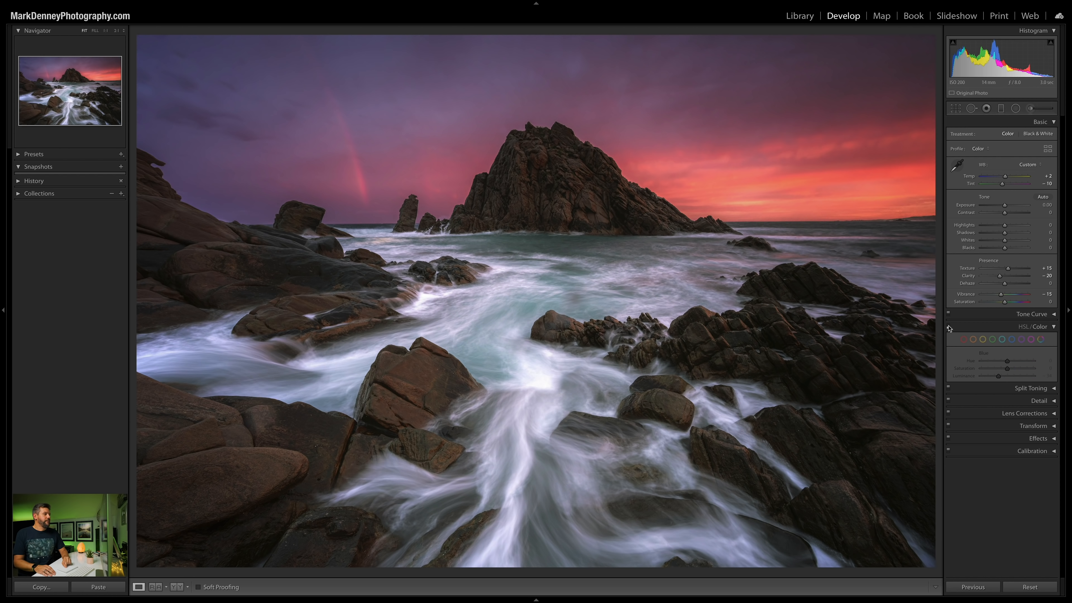
pyautogui.click(949, 327)
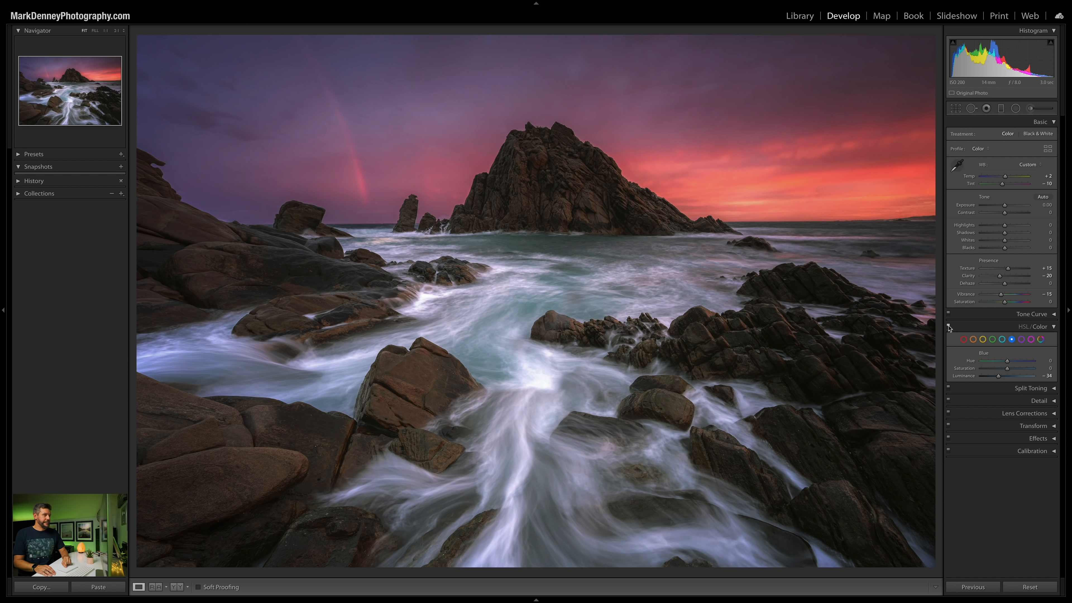
pyautogui.click(1054, 327)
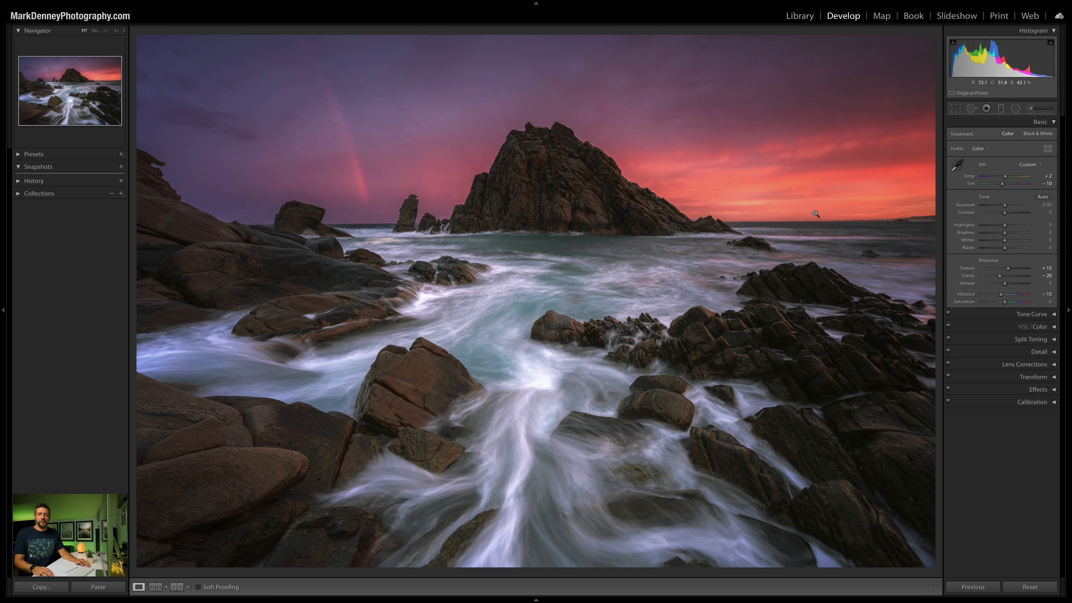
pyautogui.press('\\')
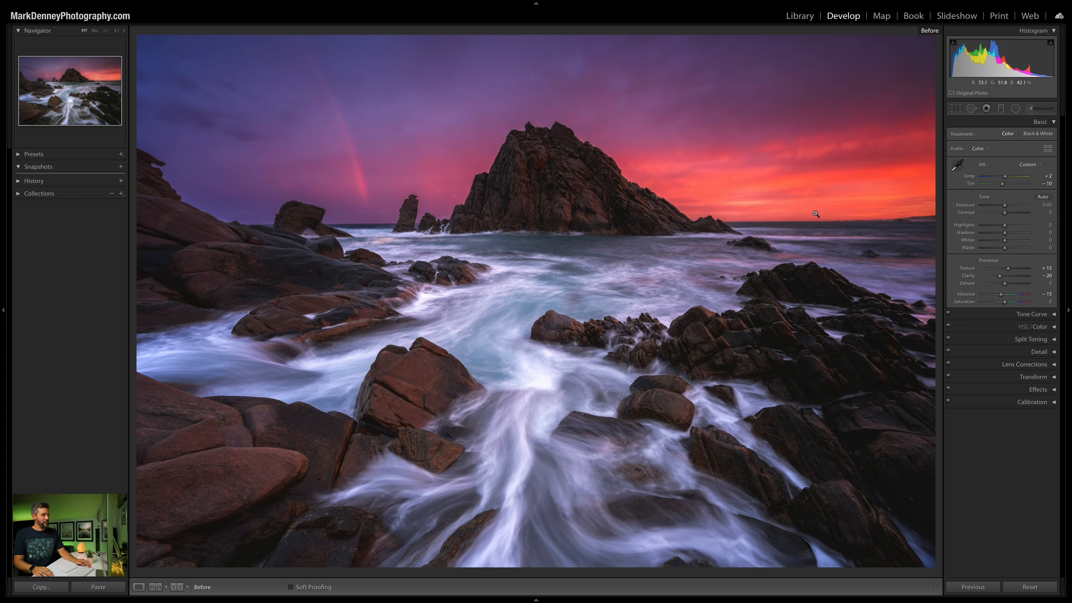
pyautogui.press('\\')
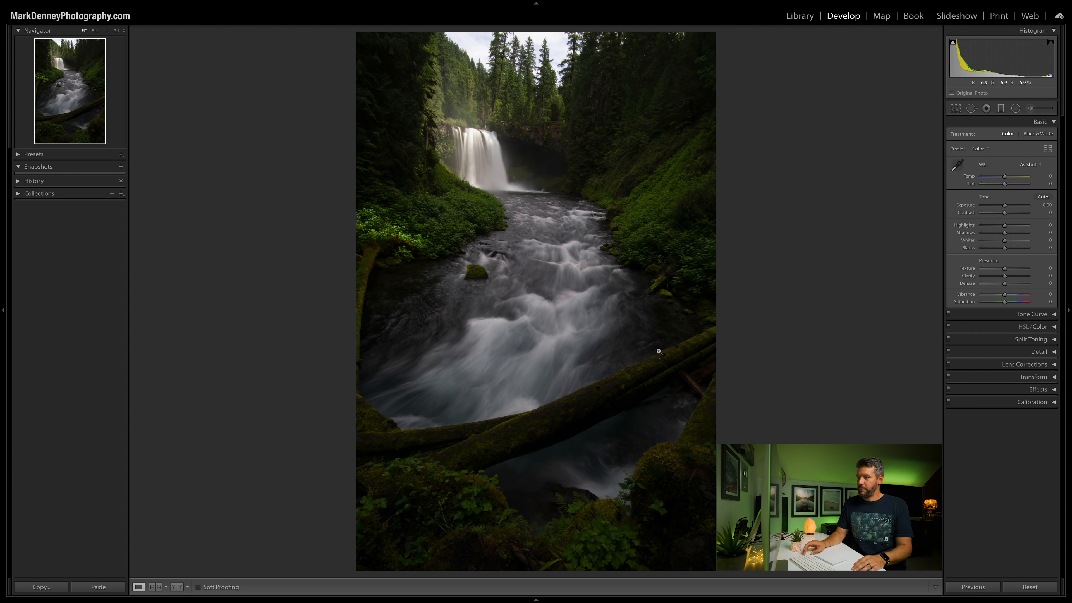
# View the successive versions of the waterfall photo and compare the final edit with its before view.
pyautogui.press('Right')
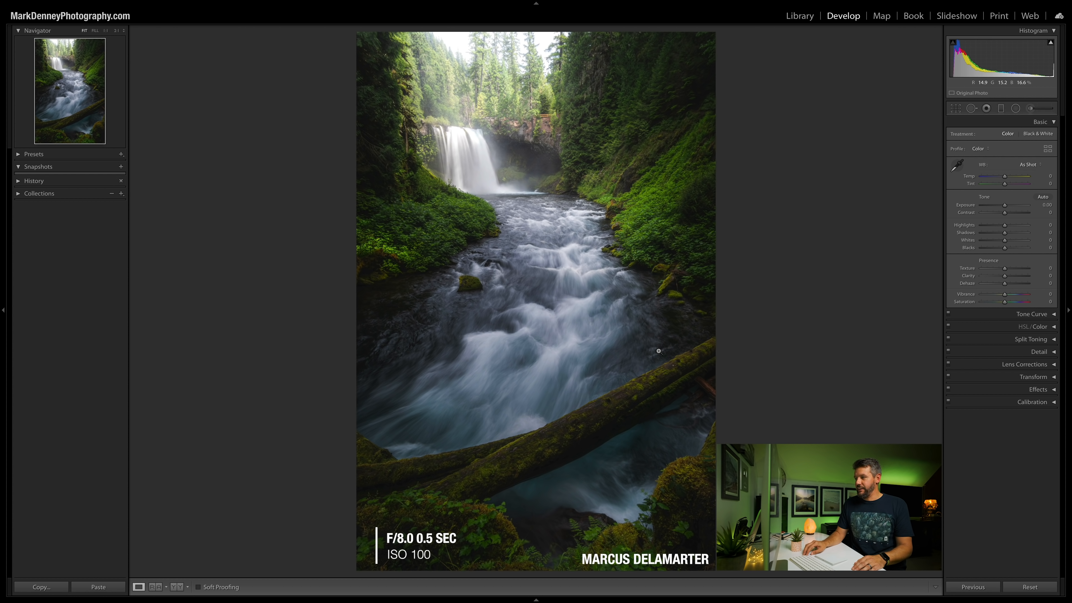
pyautogui.press('Right')
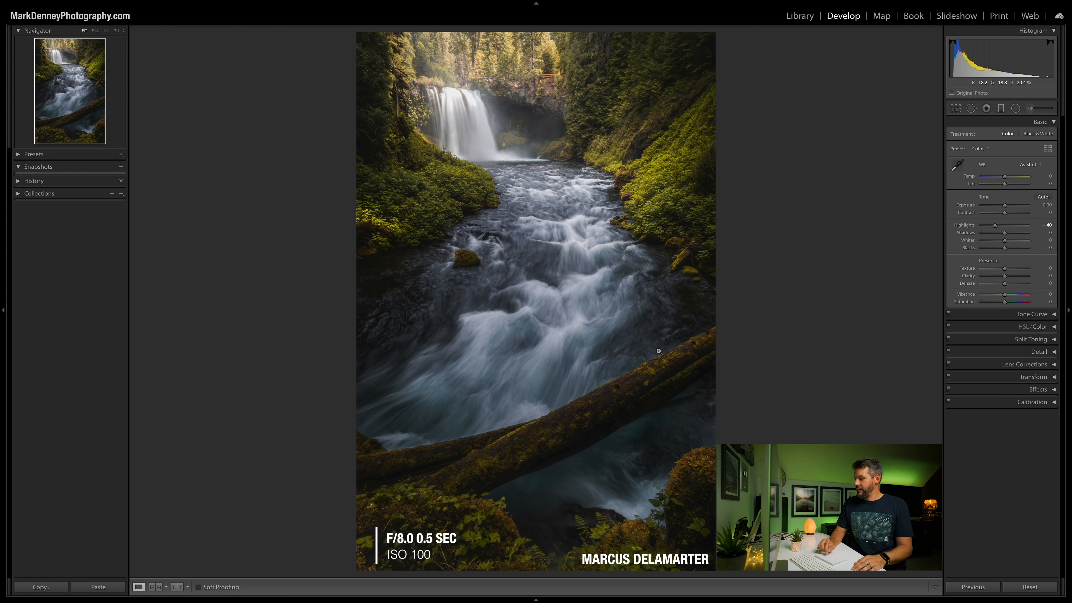
pyautogui.press('\\')
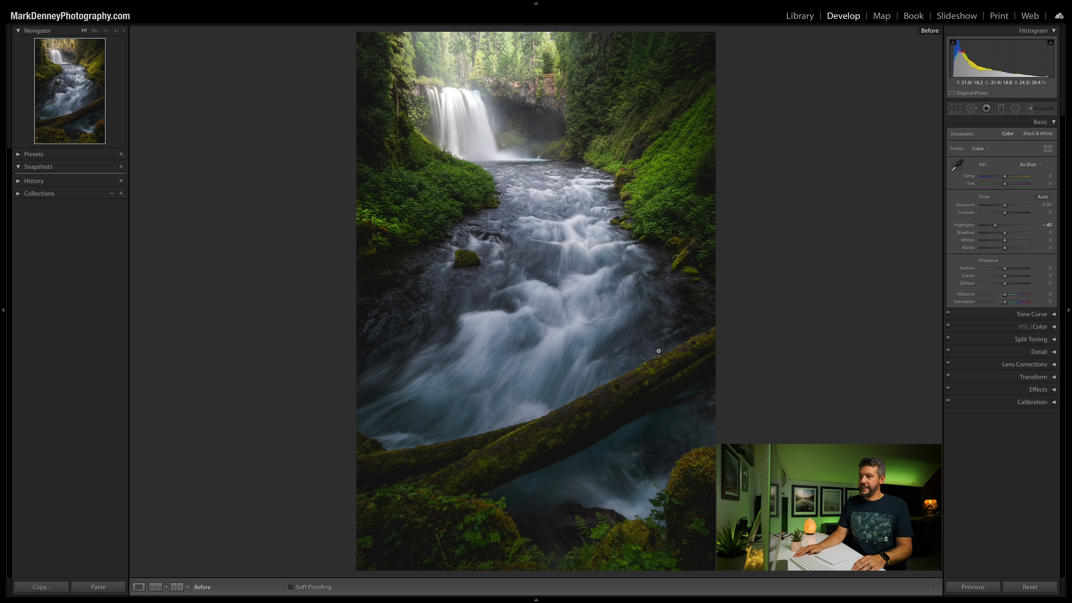
pyautogui.press('\\')
pyautogui.press('\\')
pyautogui.press('\\')
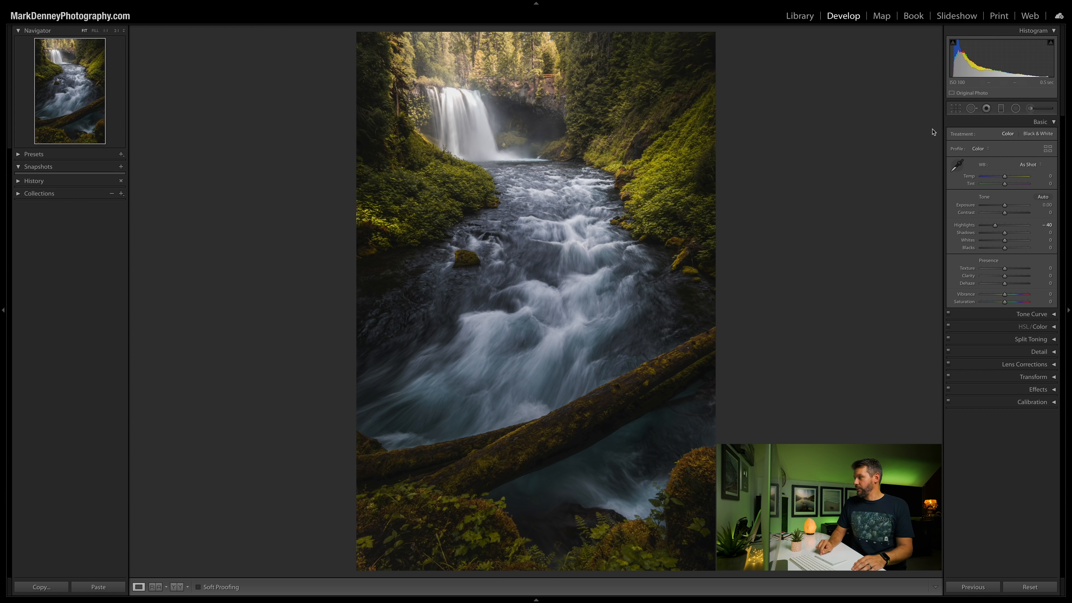
# Try a wider crop of the waterfall photo that includes more sky, and pull the frame back in below the sky.
pyautogui.click(955, 110)
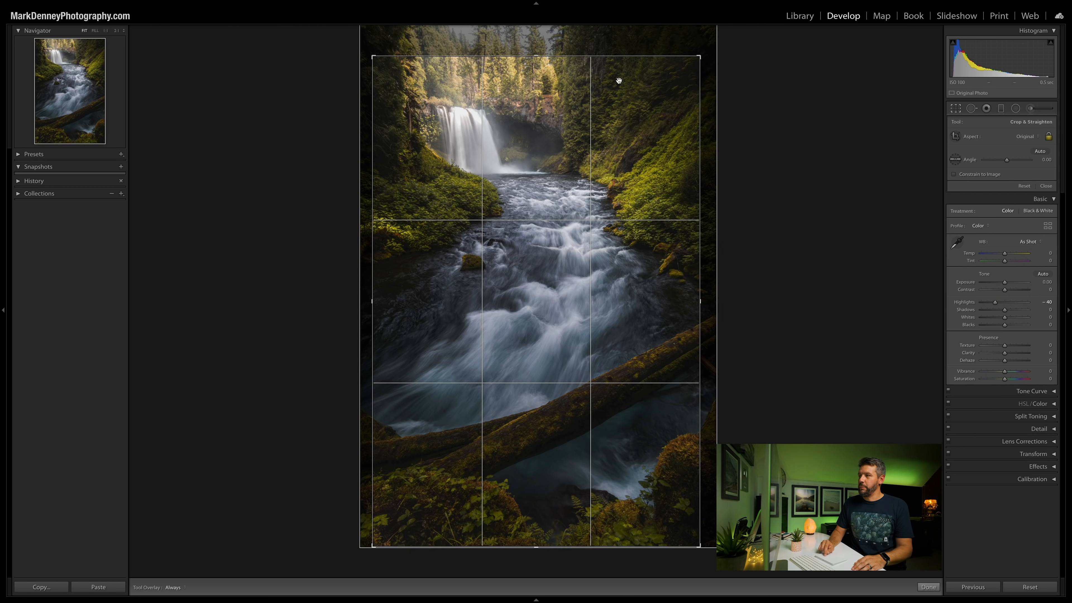
pyautogui.moveTo(539, 58); pyautogui.dragTo(534, 37)
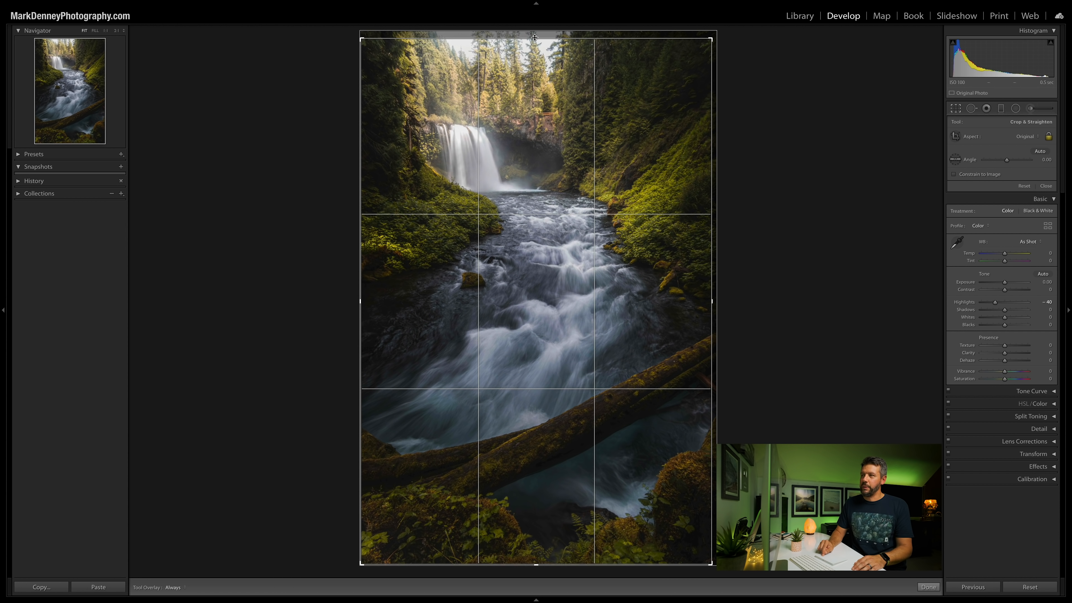
pyautogui.moveTo(535, 37); pyautogui.dragTo(534, 52)
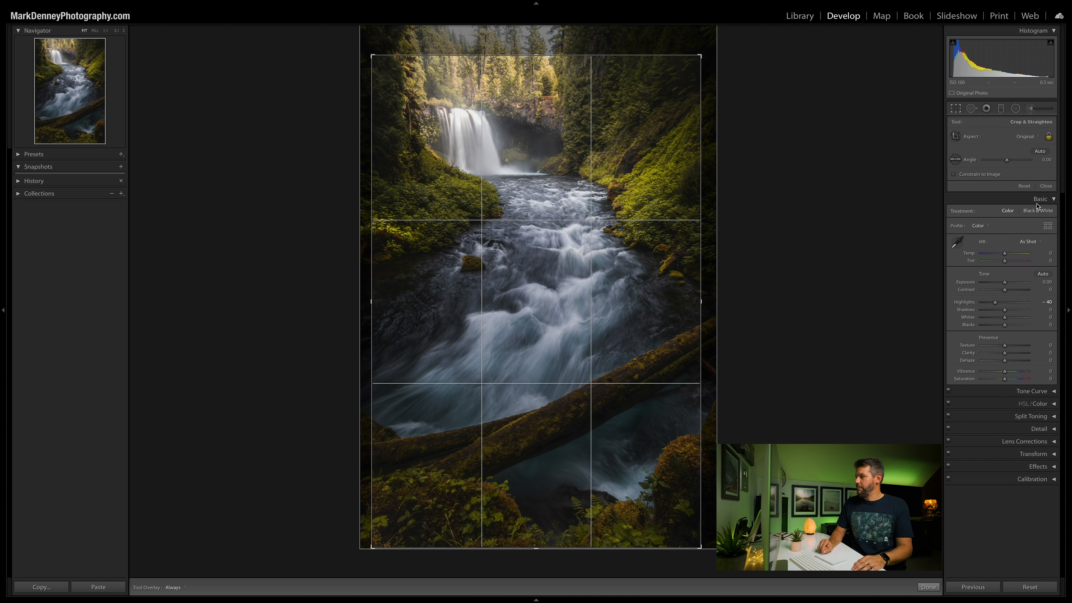
pyautogui.click(1046, 186)
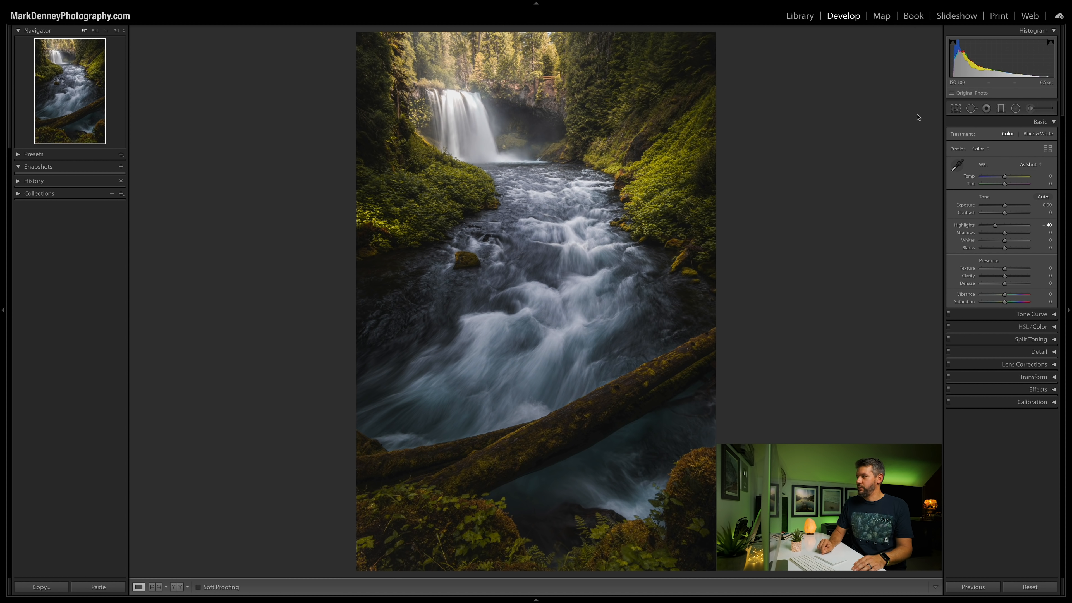
# Examine the radial filter over the trees above the waterfall and compare the image with and without the radial filters.
pyautogui.click(1016, 109)
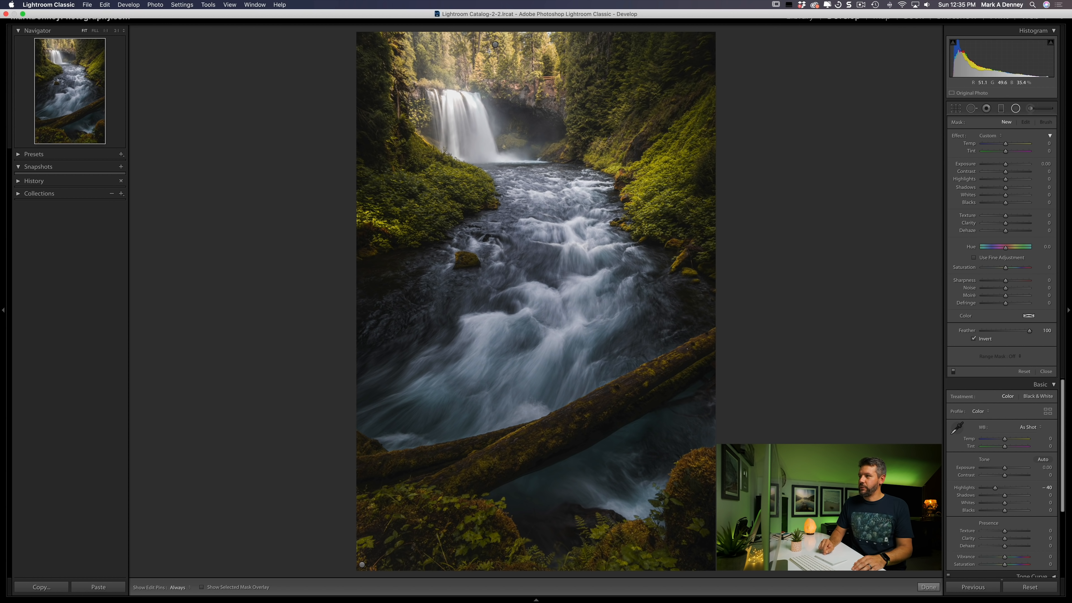
pyautogui.click(496, 44)
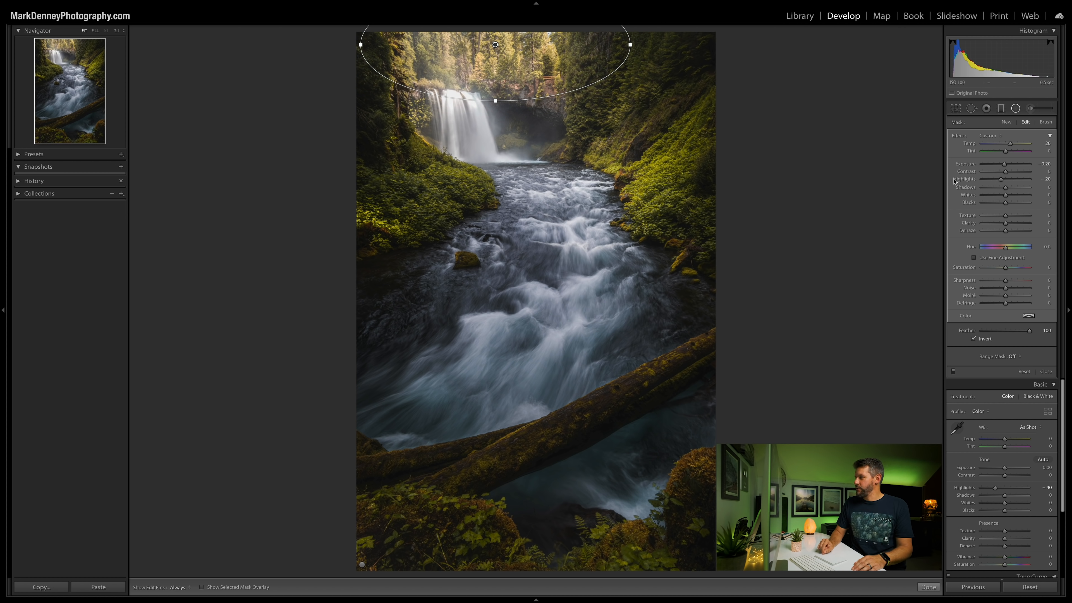
pyautogui.click(955, 371)
pyautogui.click(954, 372)
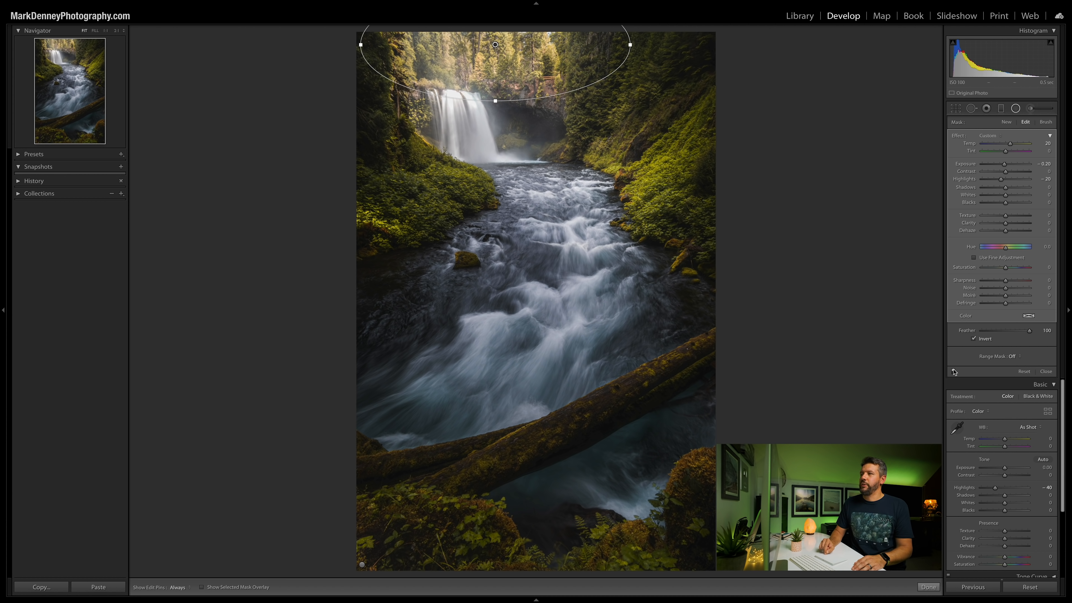
pyautogui.click(954, 371)
pyautogui.click(954, 372)
# Examine the radial filter over the foreground foliage below the log, compare the image with and without radial filters, and finish masking.
pyautogui.click(363, 564)
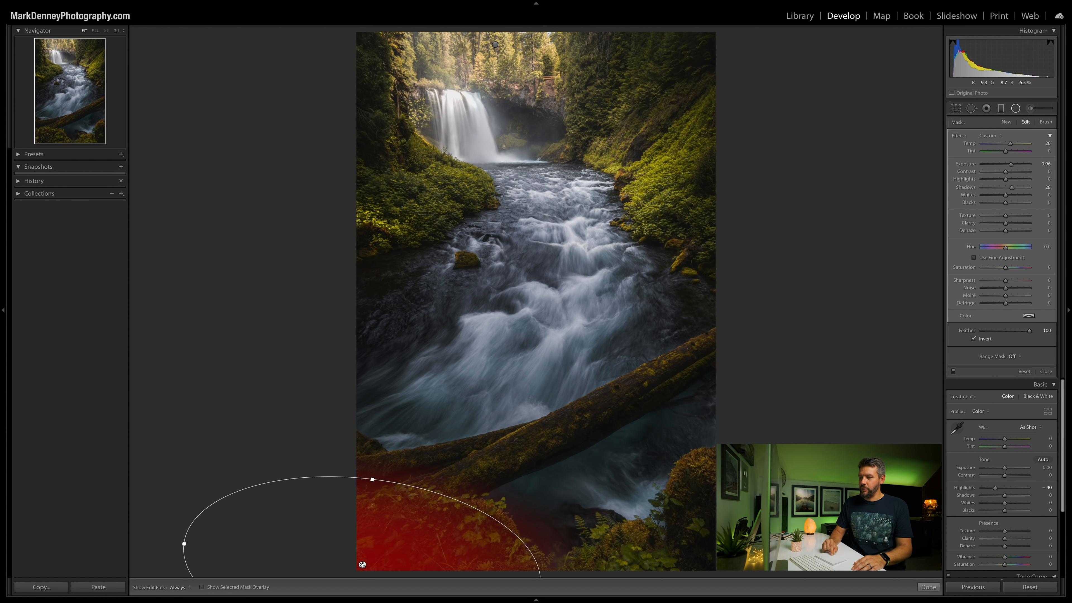
pyautogui.click(954, 372)
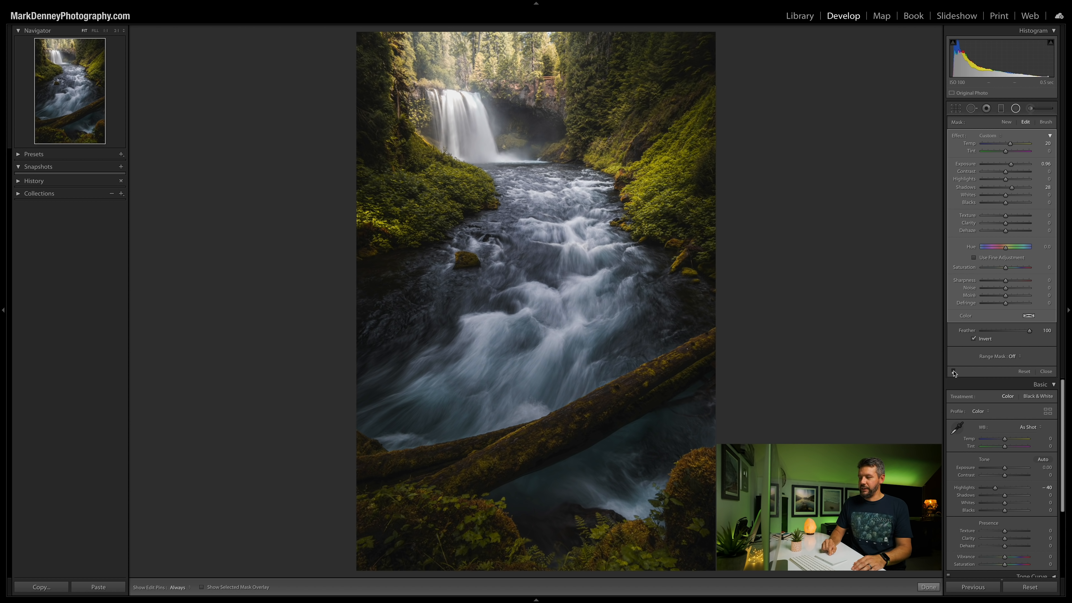
pyautogui.click(953, 371)
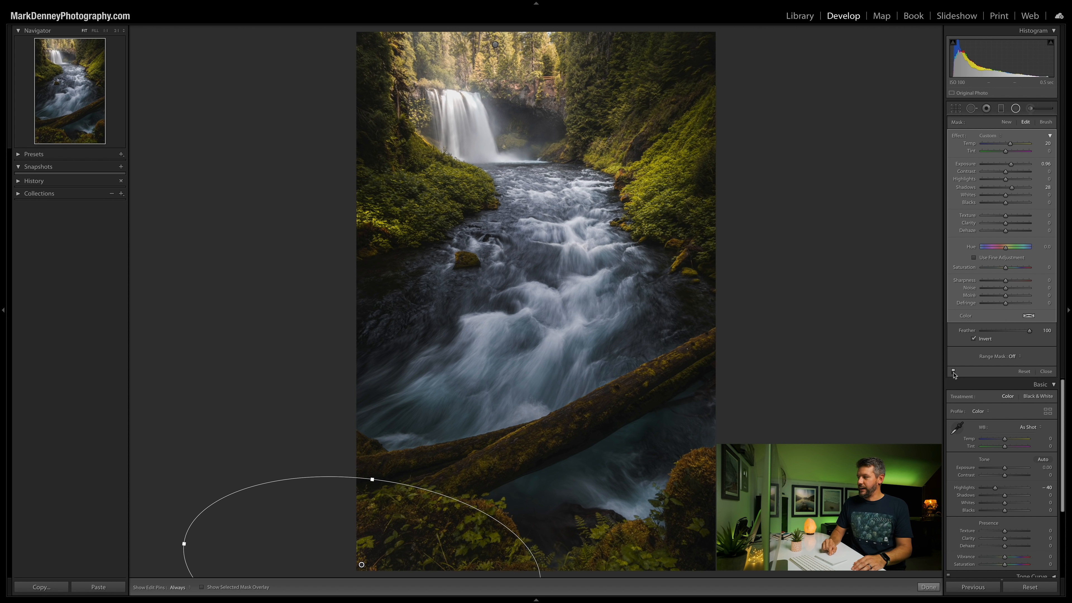
pyautogui.click(954, 372)
pyautogui.click(954, 371)
pyautogui.click(928, 587)
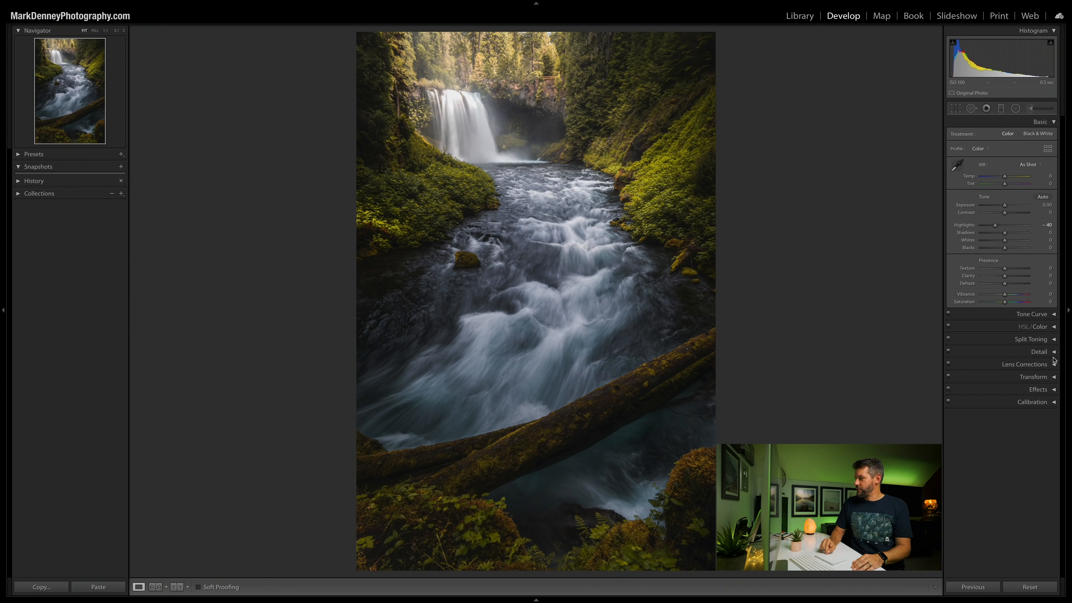
# Inspect the HSL blue channel settings and compare the waterfall photo with and without its HSL color adjustments.
pyautogui.click(1053, 327)
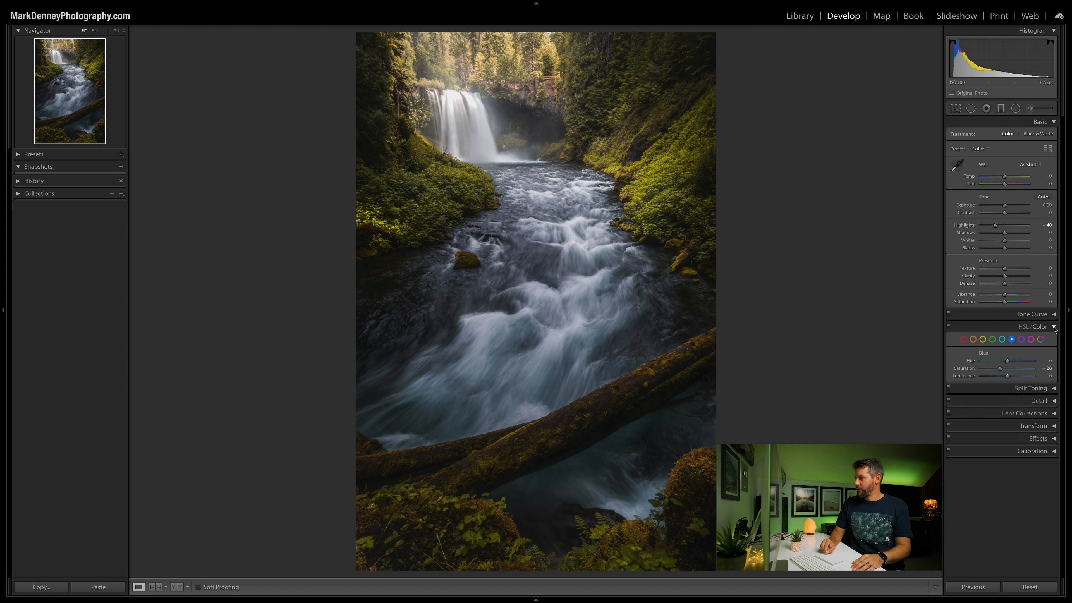
pyautogui.click(948, 327)
pyautogui.click(949, 327)
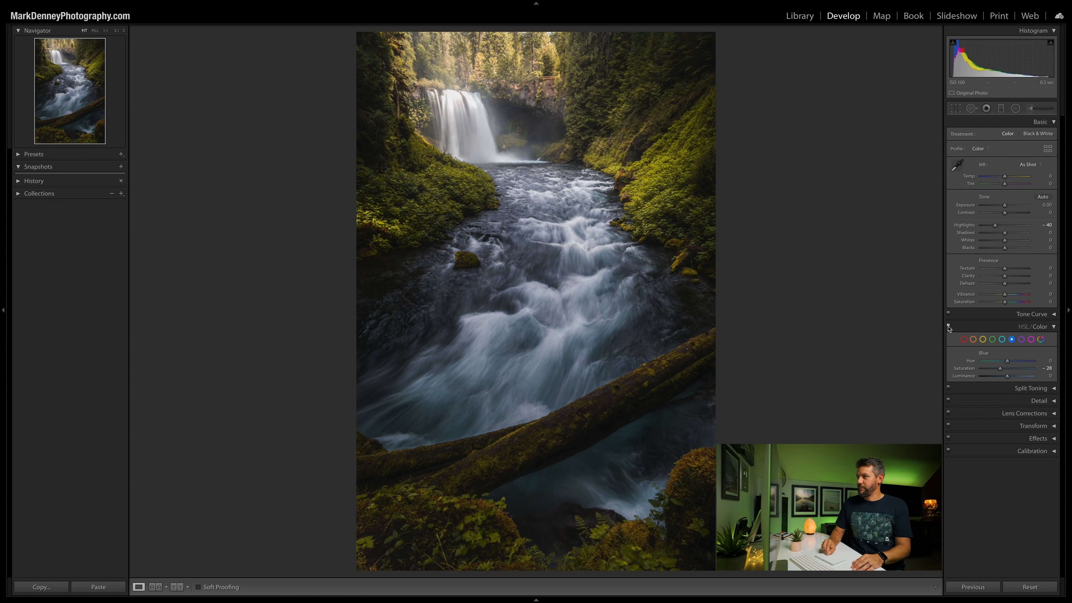
pyautogui.click(950, 330)
pyautogui.click(949, 328)
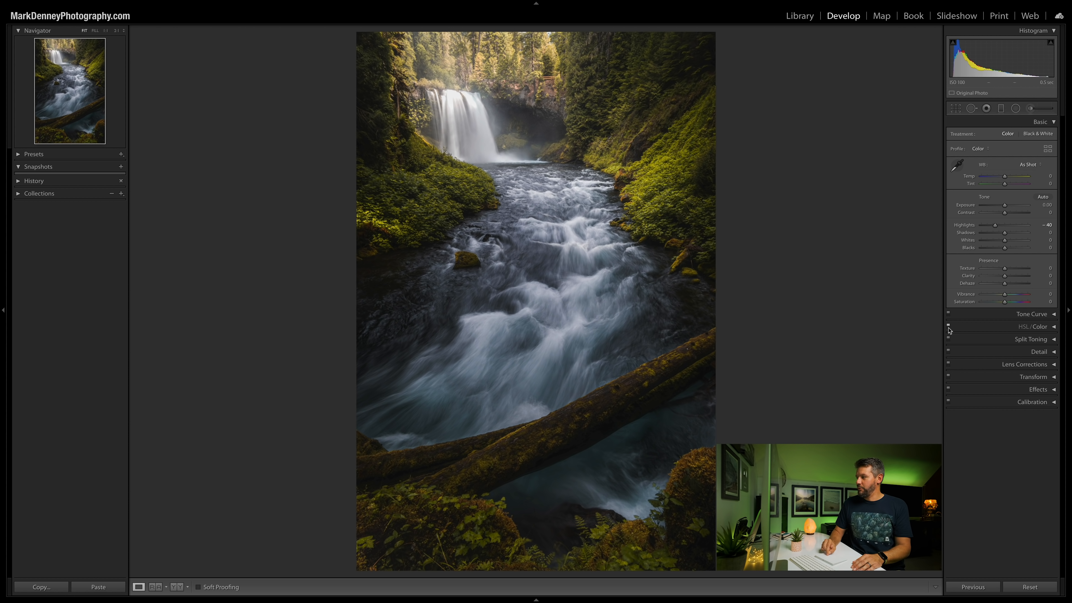
# Check the waterfall photo's calibration, post-crop vignetting and split toning settings.
pyautogui.click(1031, 402)
pyautogui.click(1032, 402)
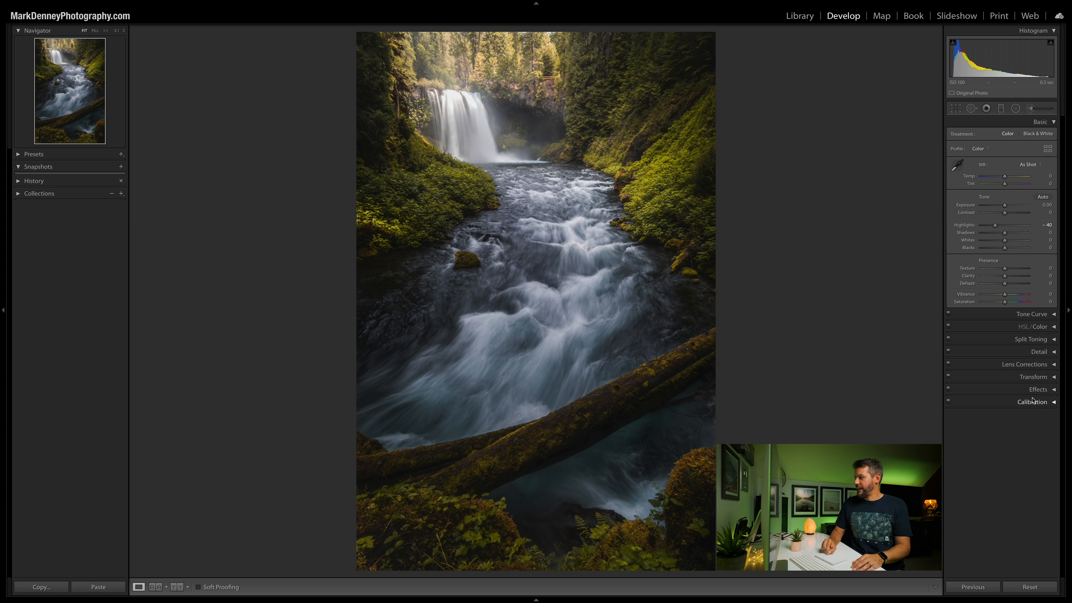
pyautogui.click(1038, 391)
pyautogui.click(1038, 391)
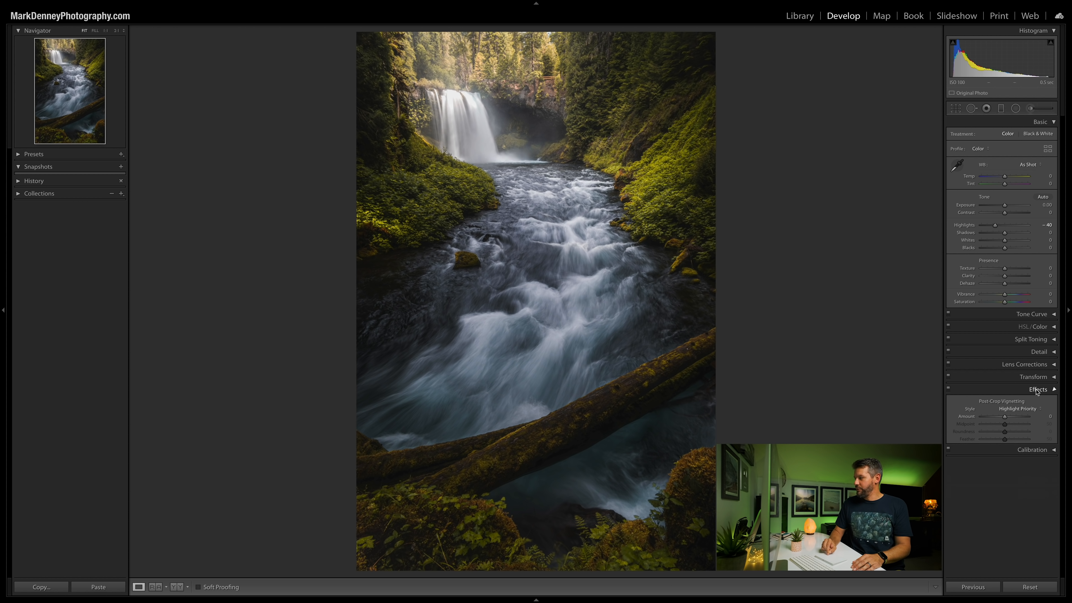
pyautogui.click(1040, 340)
pyautogui.click(1041, 341)
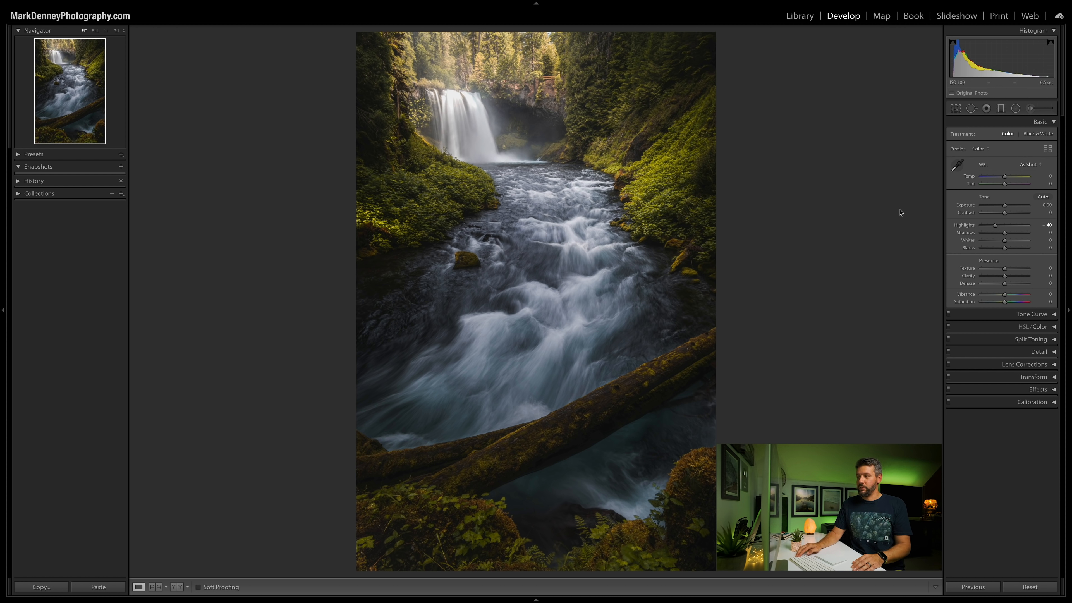
# Compare the finished waterfall edit with its before view.
pyautogui.press('\\')
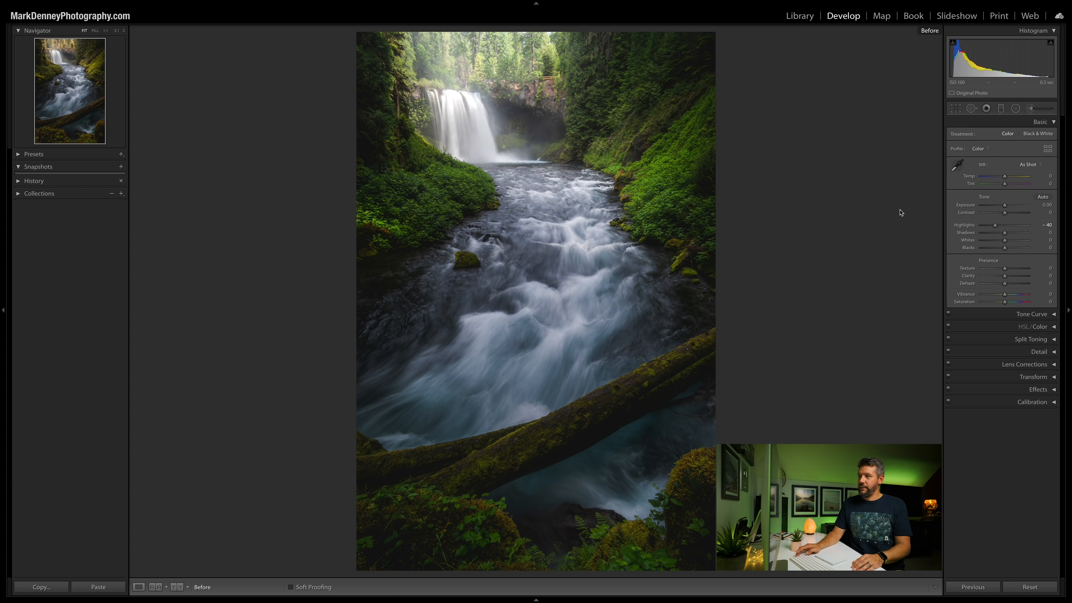
pyautogui.press('\\')
pyautogui.press('\\')
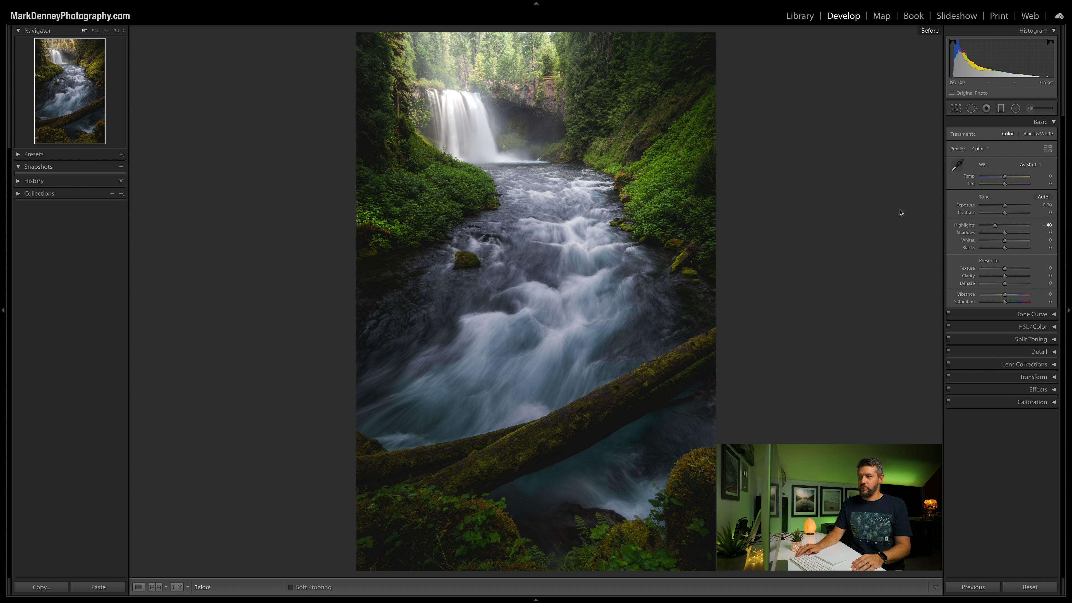